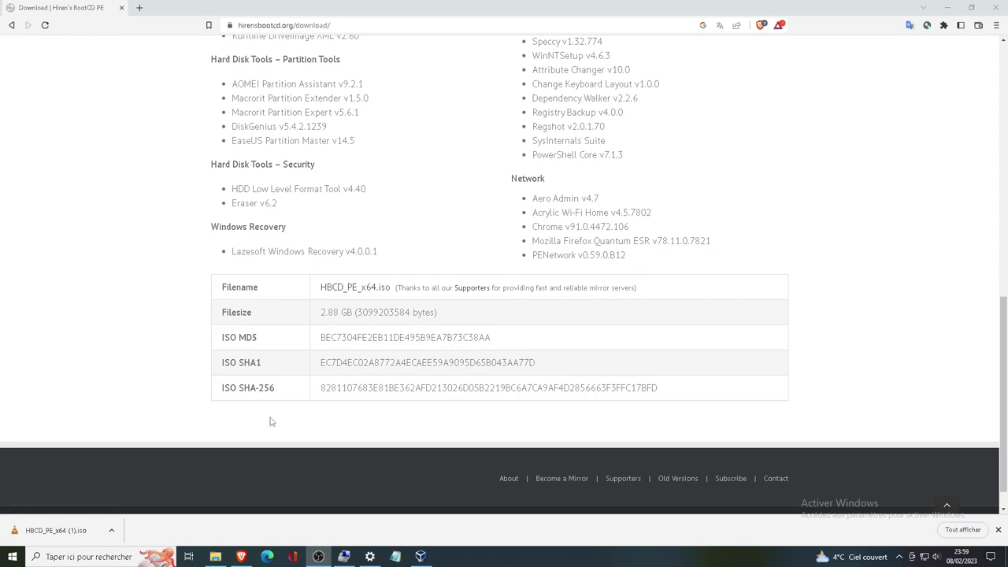
Close the browser, check the downloaded HBCD_PE_x64 ISO in the Téléchargements folder, and close that folder.
click(994, 7)
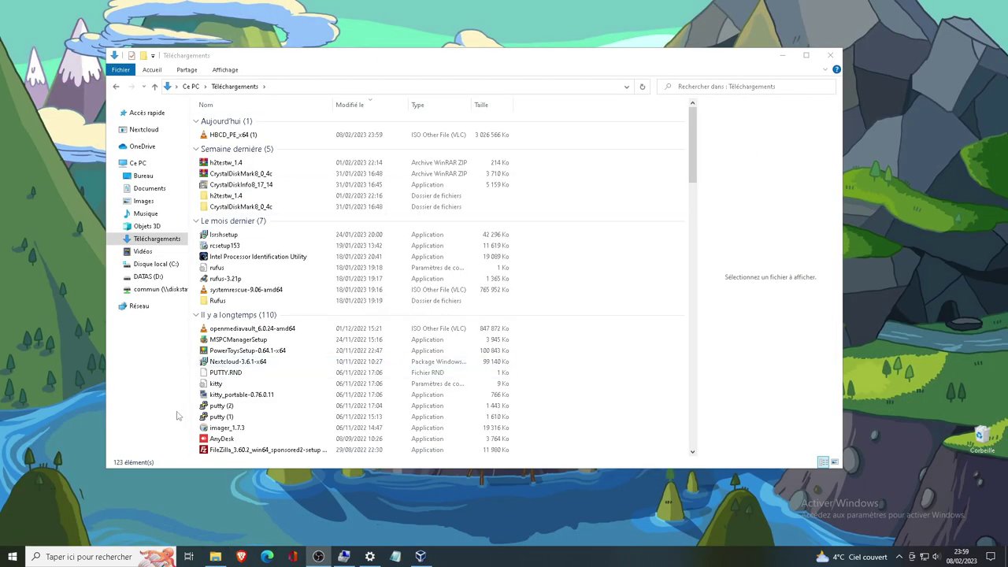
key(alt+F4)
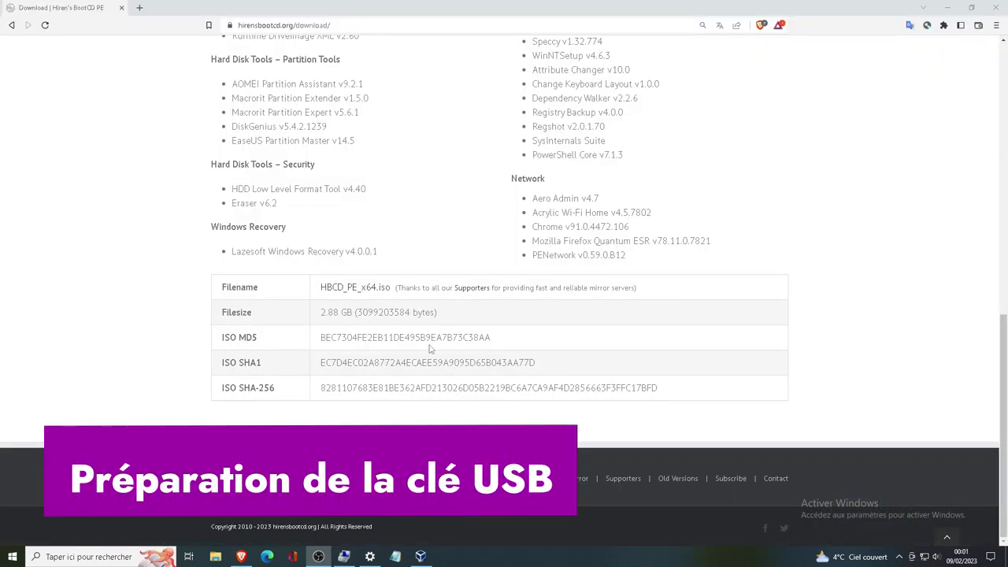
Review the ISO2USB instructions on the Hiren's BootCD PE site's USB Booting page, leaving the browser when finished.
scroll(387, 360, up, 10)
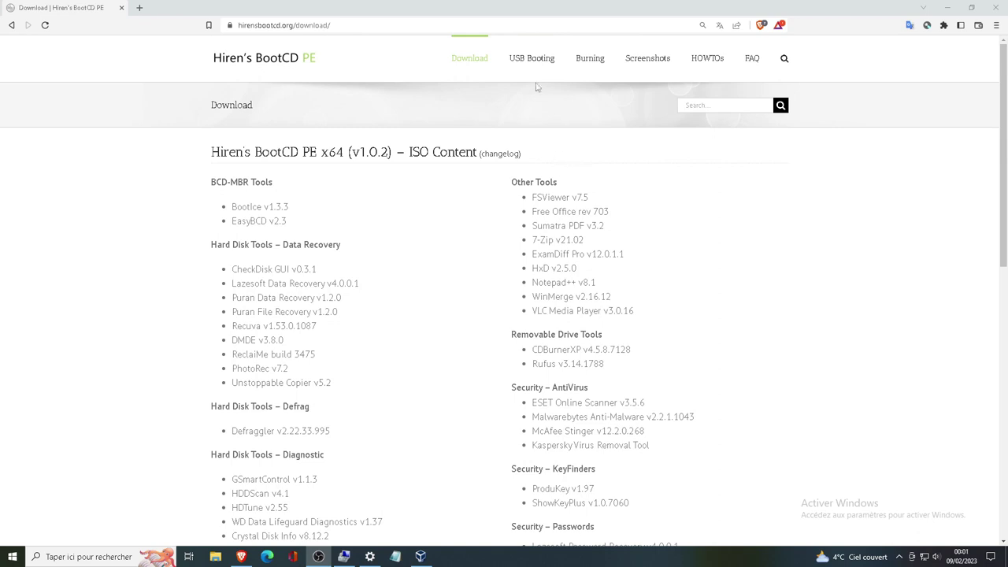
click(538, 67)
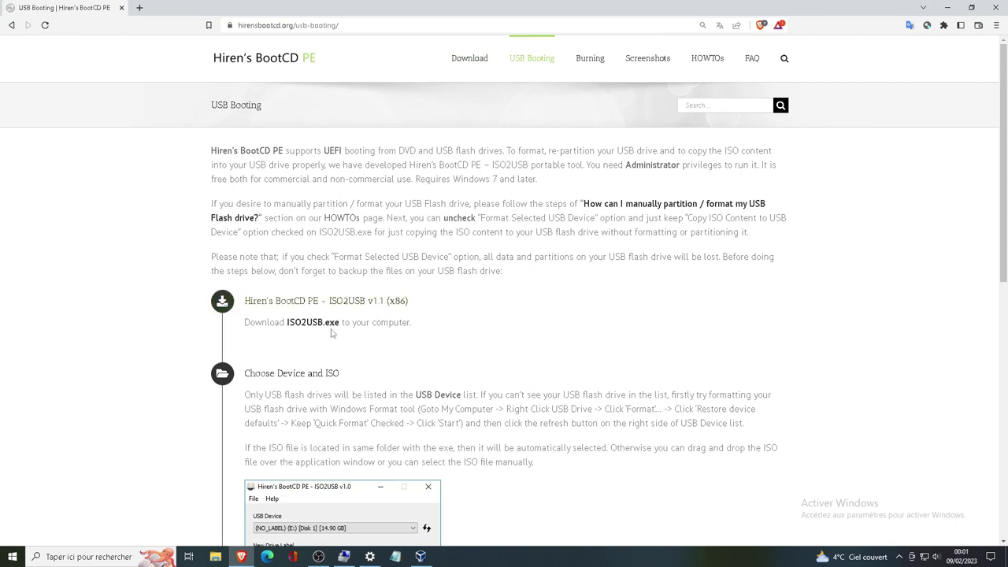
scroll(418, 349, down, 2)
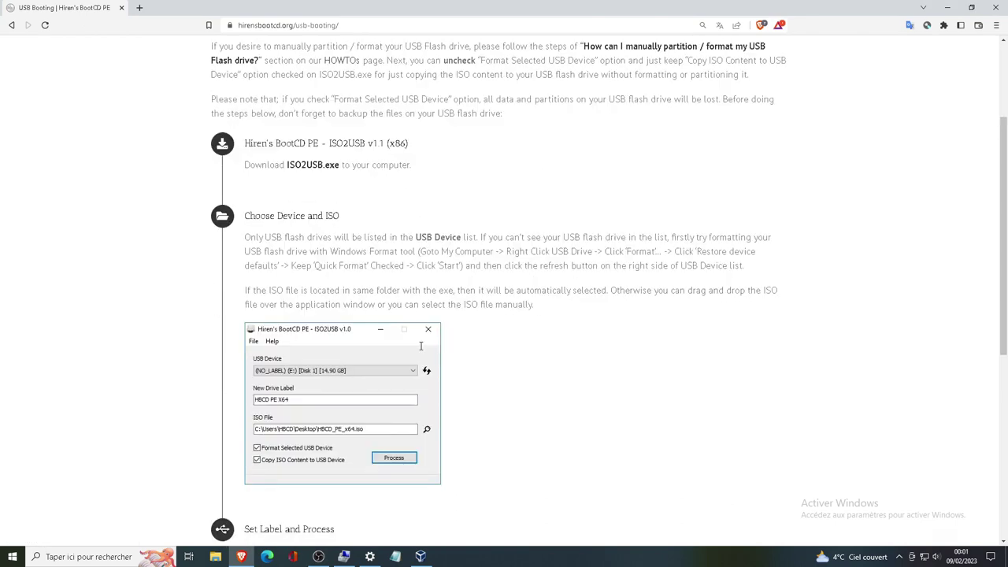
scroll(421, 346, down, 1)
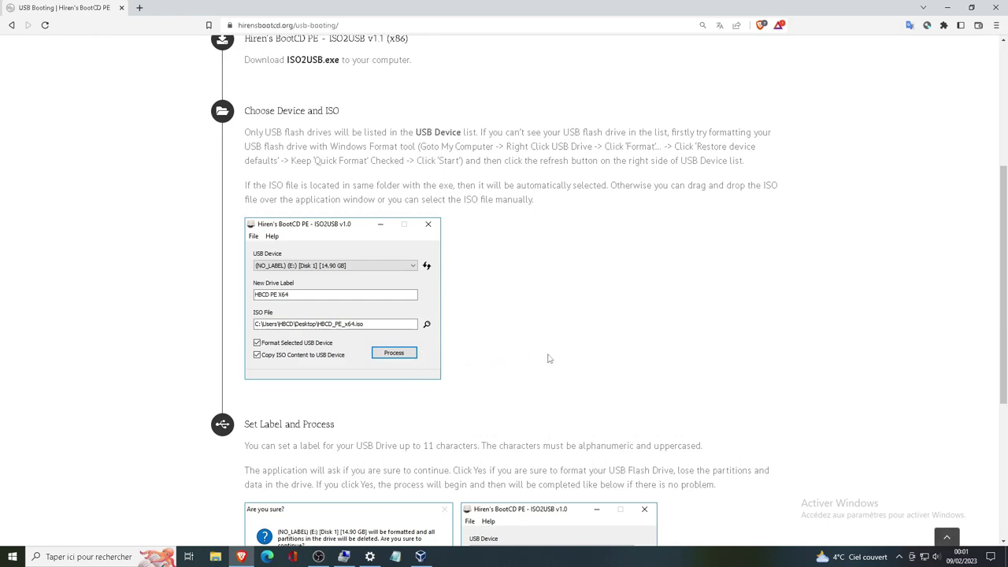
scroll(549, 358, up, 3)
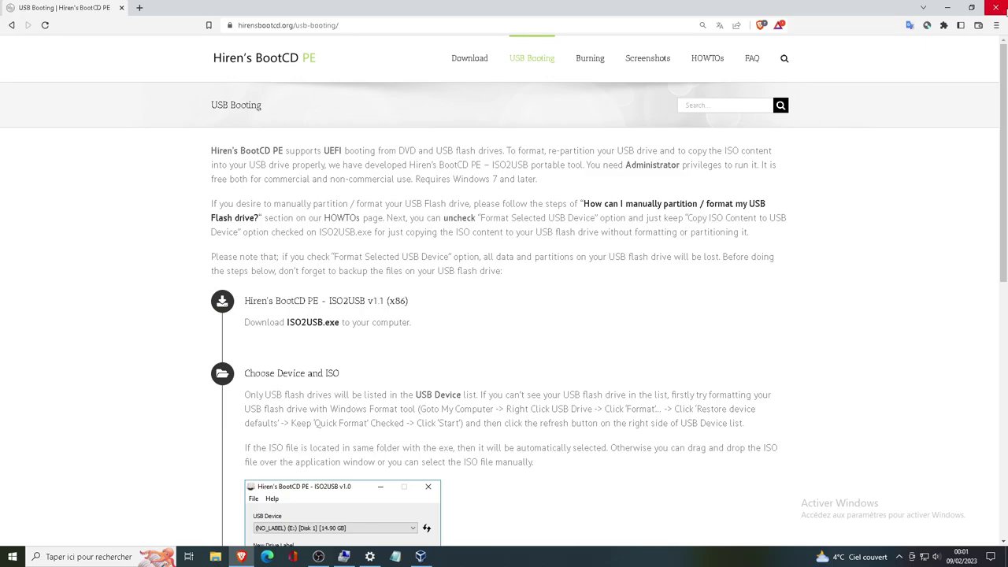
click(995, 7)
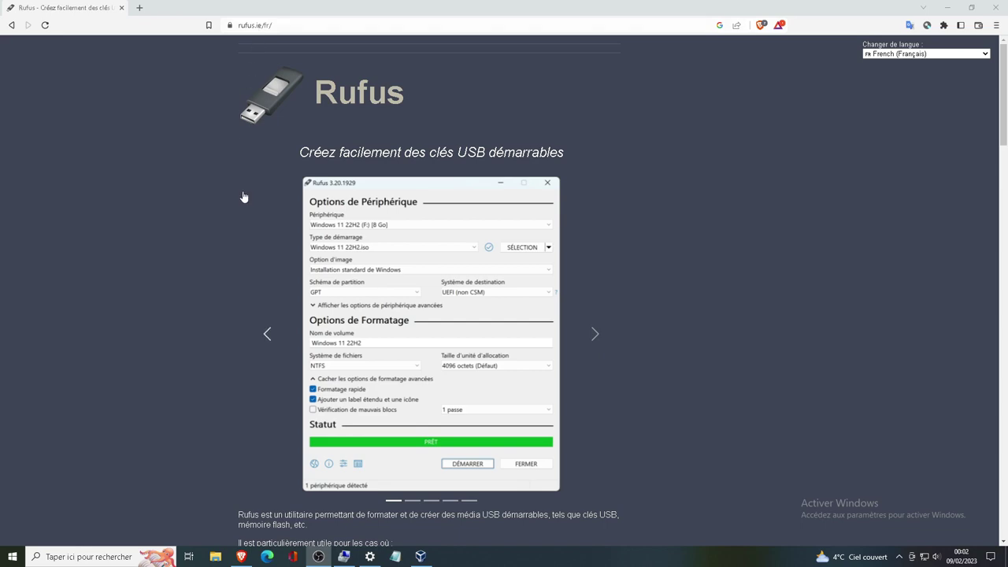
Download Rufus 3.21 Portable from the Téléchargement section of the Rufus site and launch it.
scroll(348, 253, down, 6)
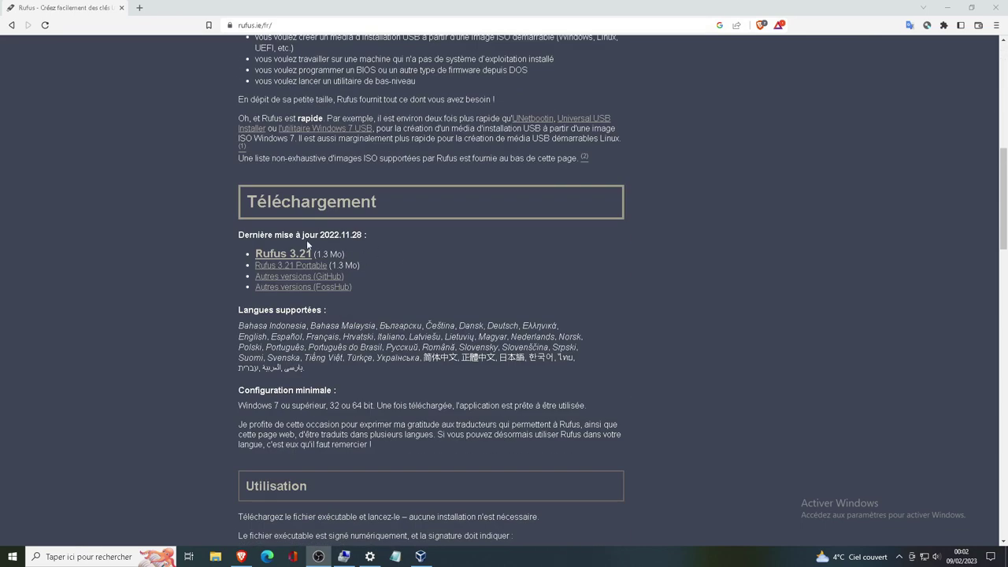
click(304, 254)
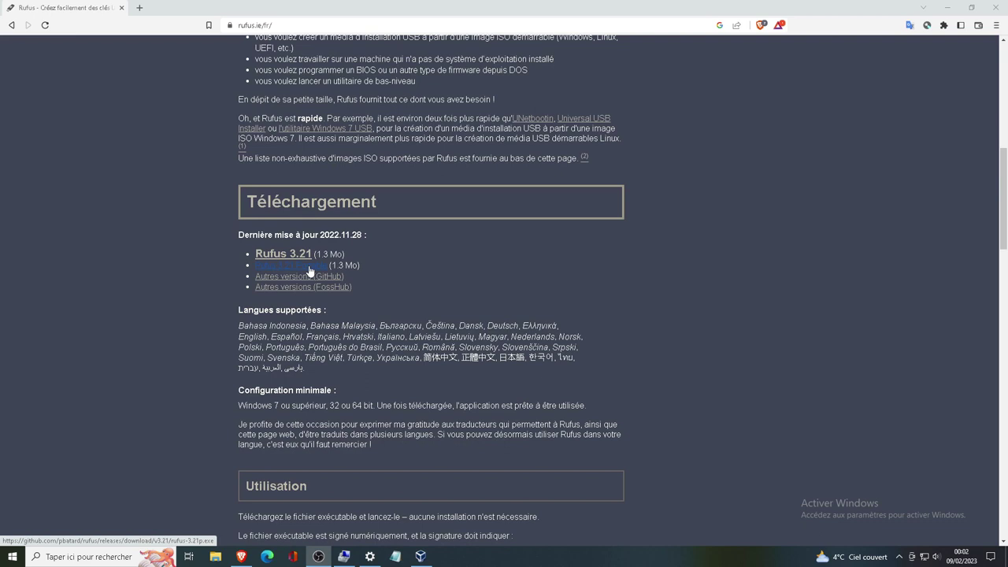
click(309, 271)
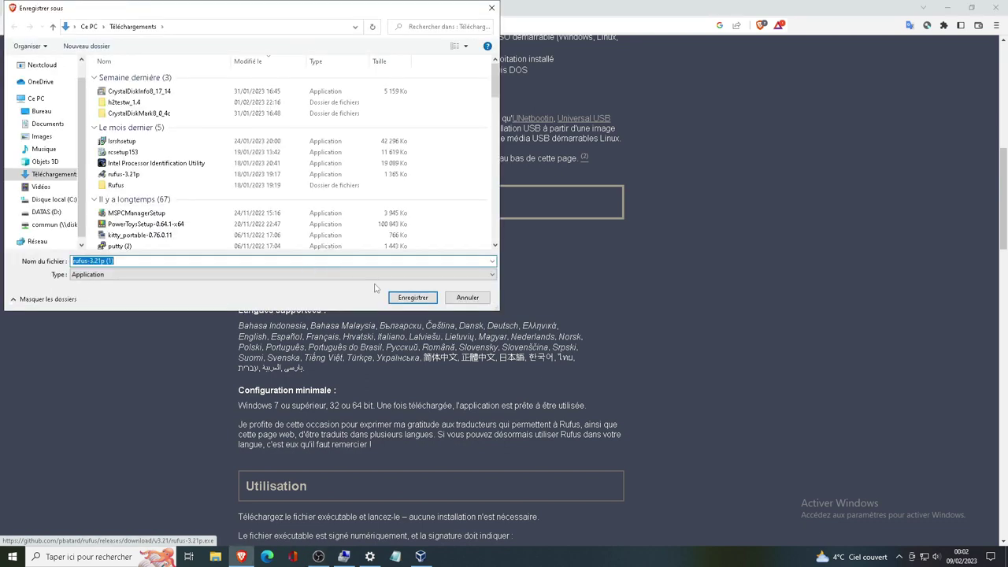
click(392, 292)
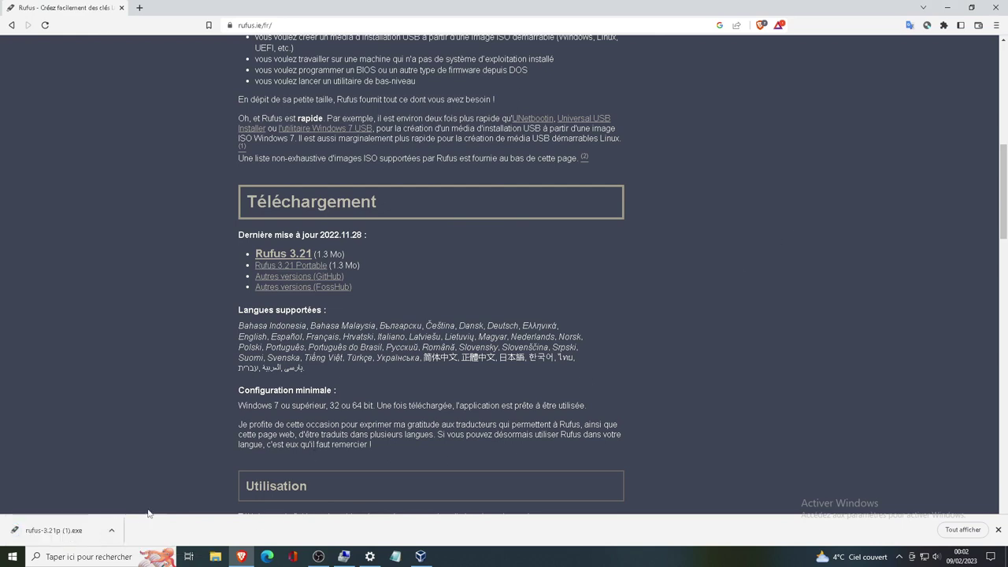
click(55, 531)
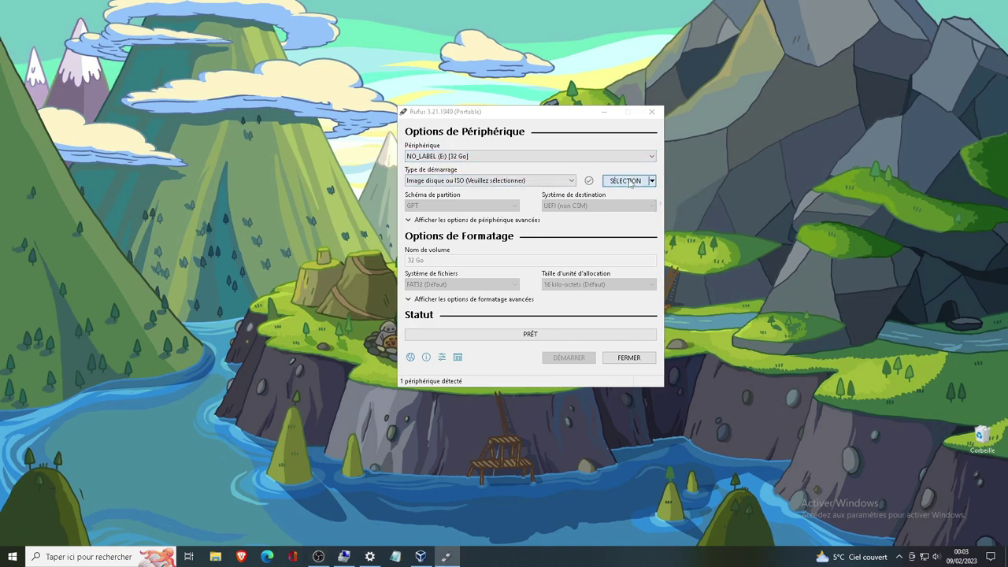
Write HBCD_PE_x64 (1).iso to the 32 GB USB drive (E:) with Rufus, accepting the data erasure, and close Rufus.
click(628, 180)
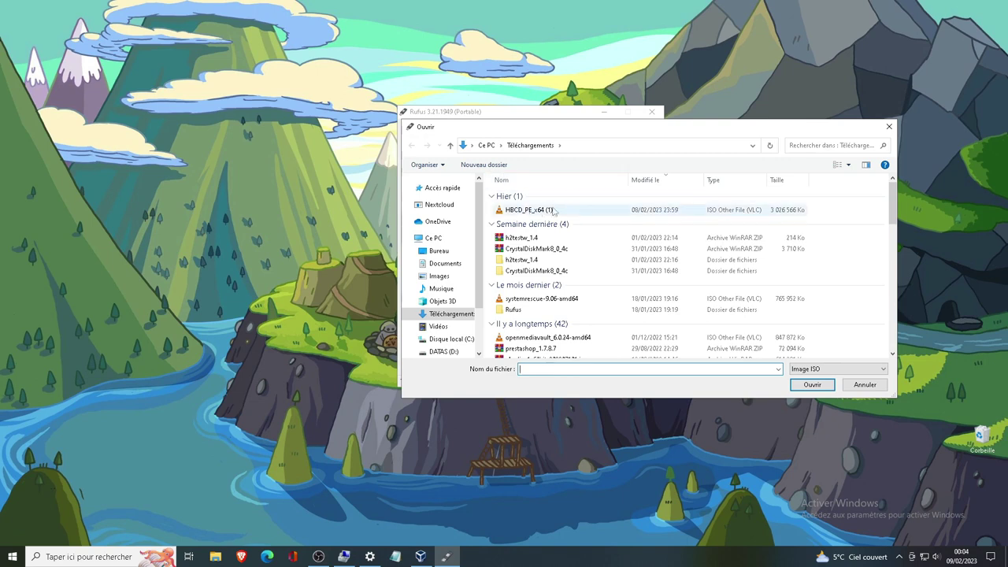
double_click(530, 211)
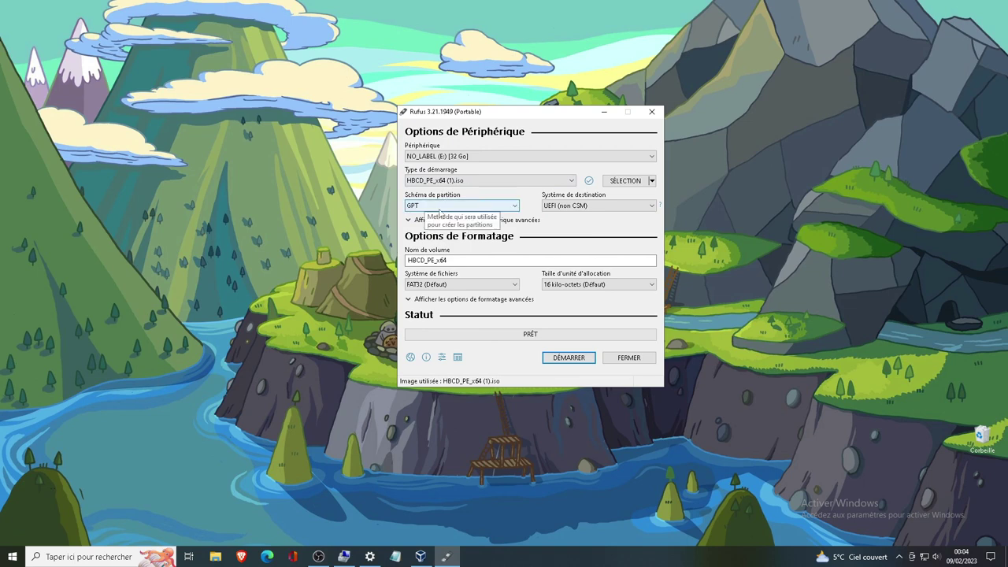
click(578, 362)
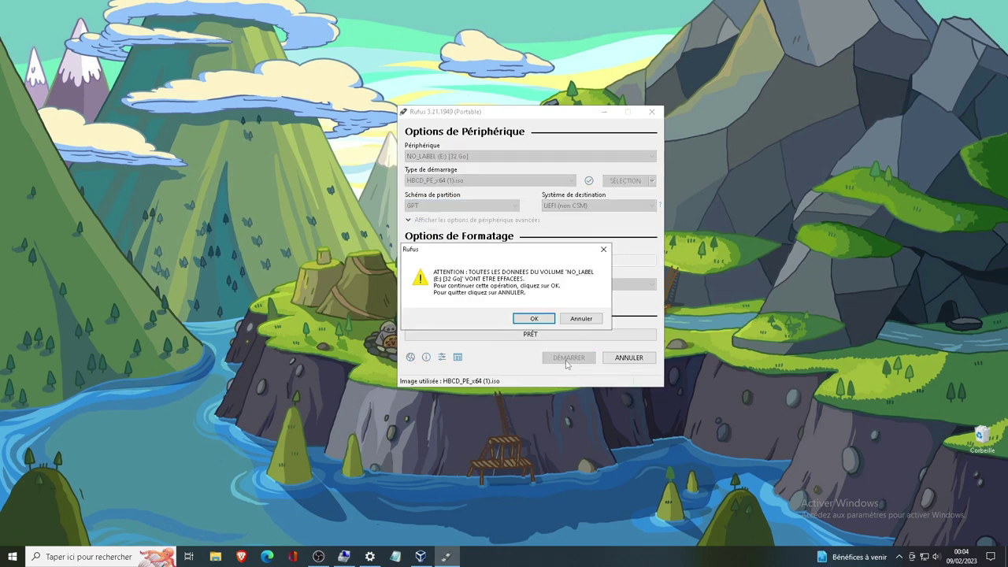
click(534, 319)
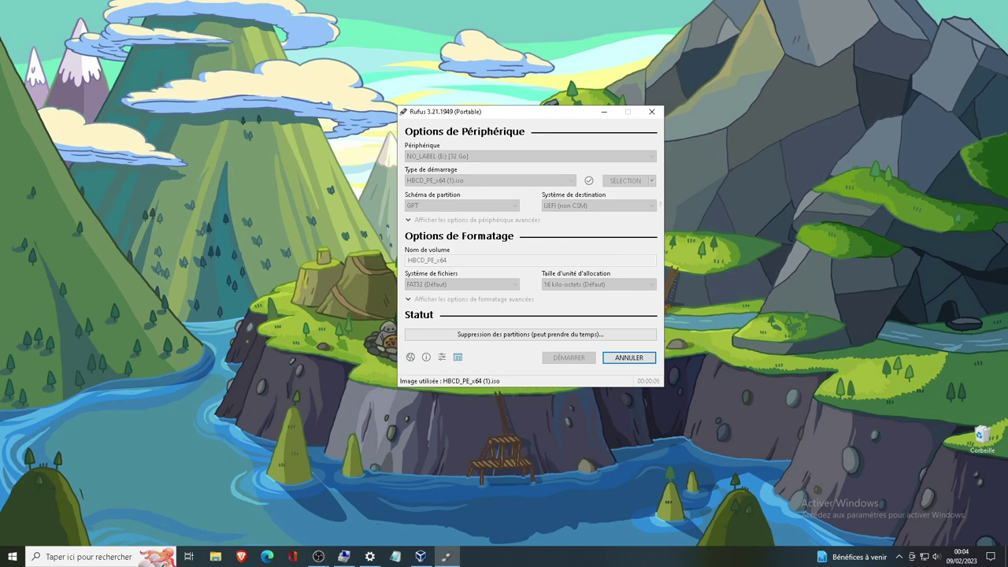
click(319, 556)
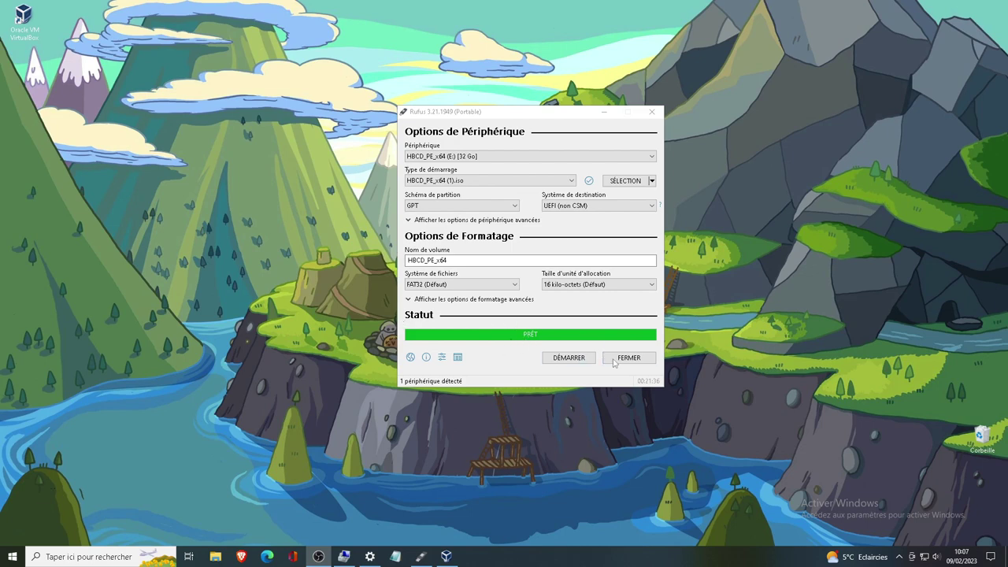
click(642, 361)
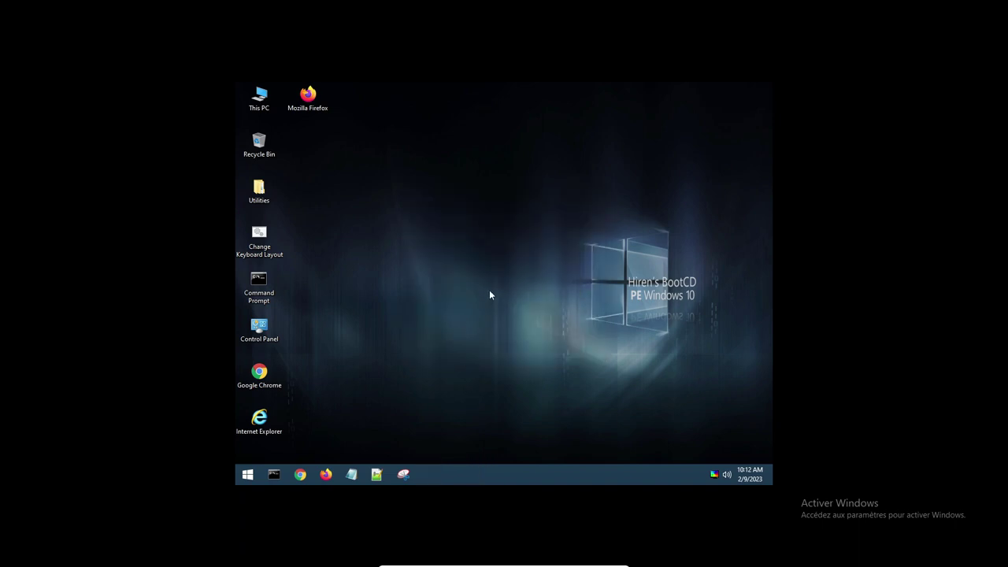
Set the Hiren's BootCD PE desktop's display resolution to 1280x1024 and keep it.
right_click(473, 256)
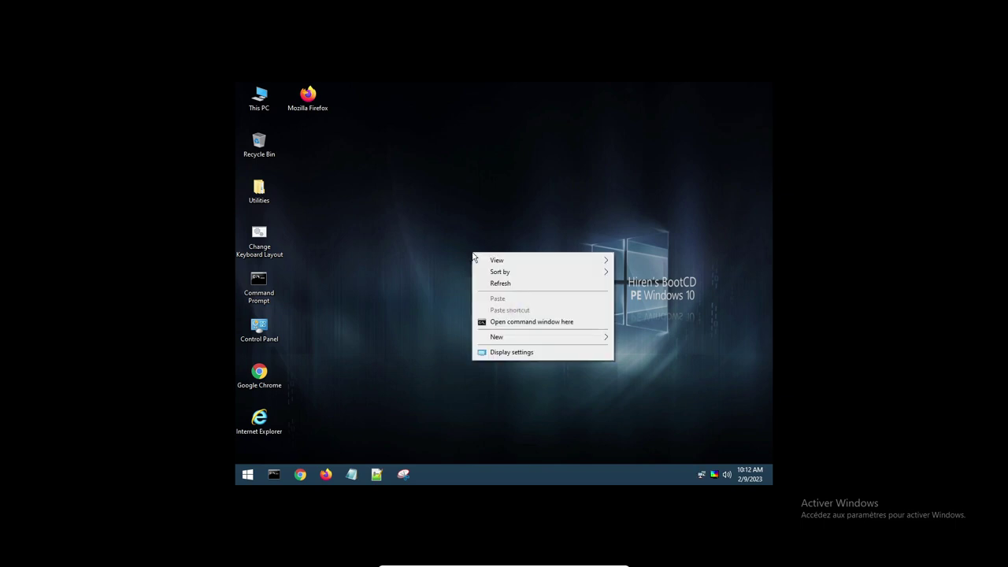
click(531, 352)
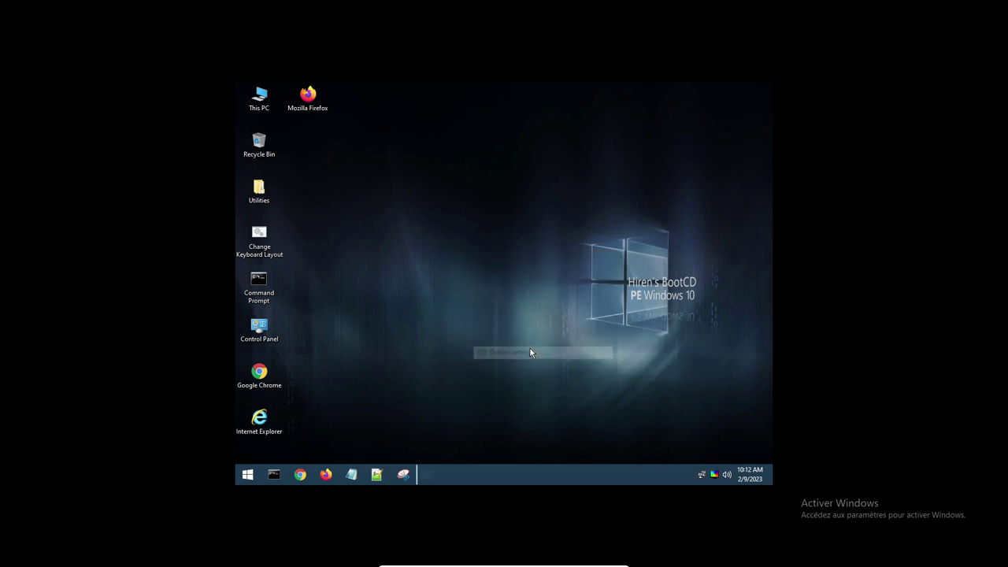
click(460, 314)
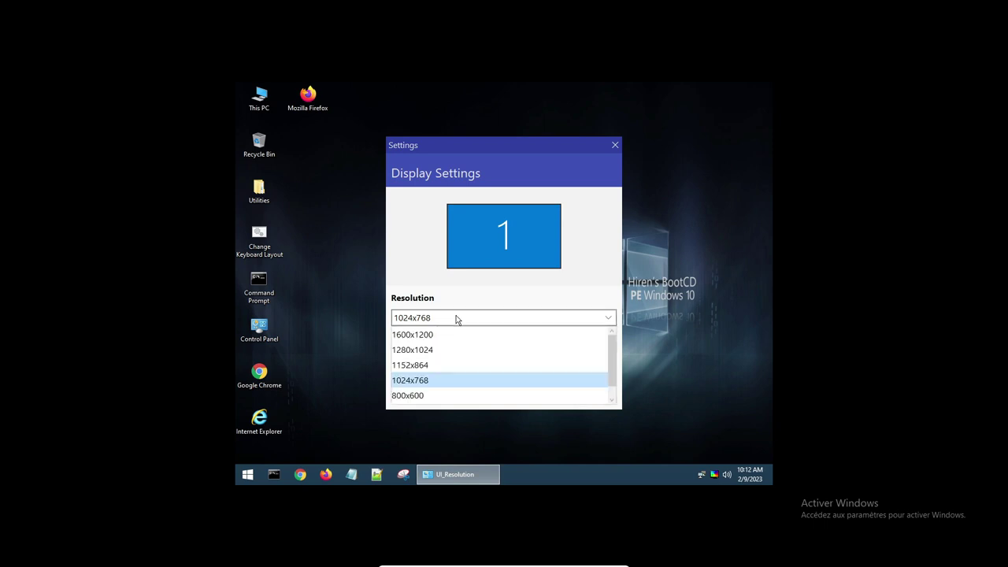
click(444, 351)
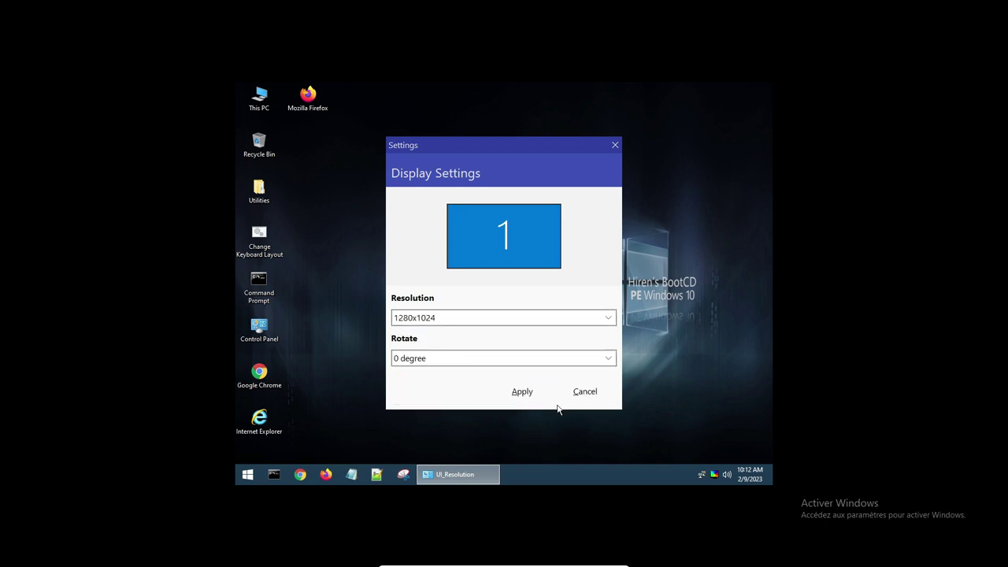
click(526, 397)
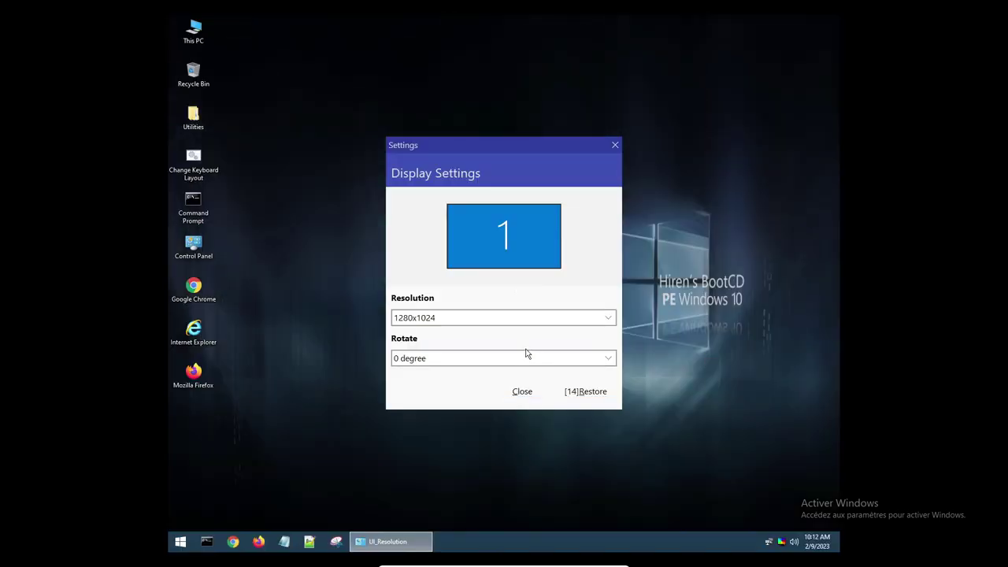
click(523, 391)
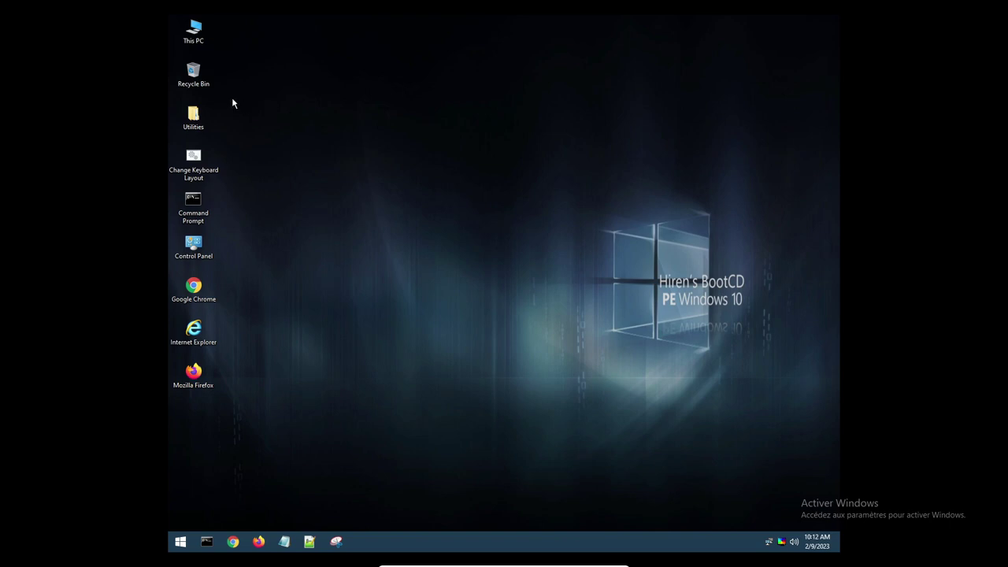
Examine the tool categories in the Utilities folder and the BCD-MBR Tools and Network groups in the program list, then close the folder.
double_click(193, 114)
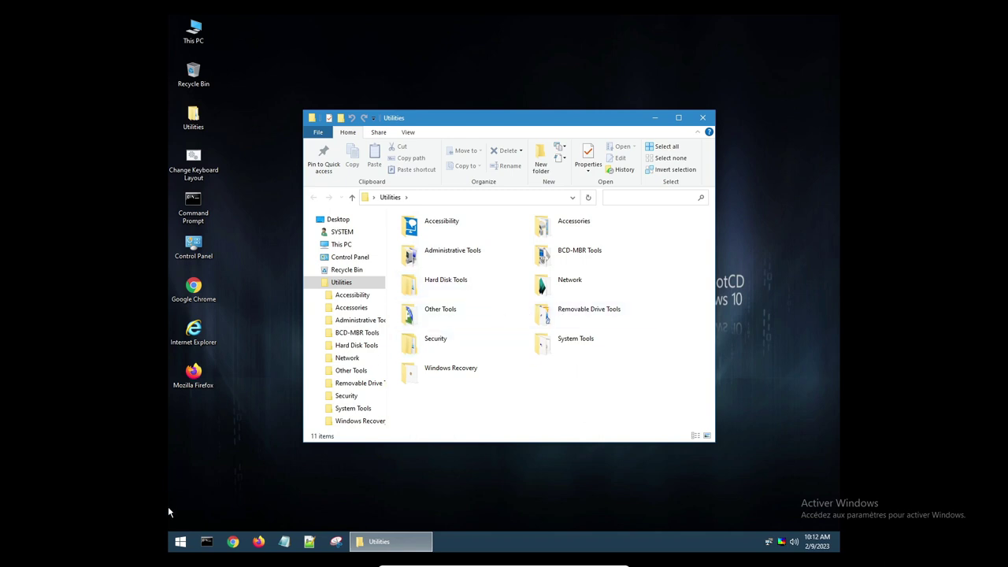
click(173, 549)
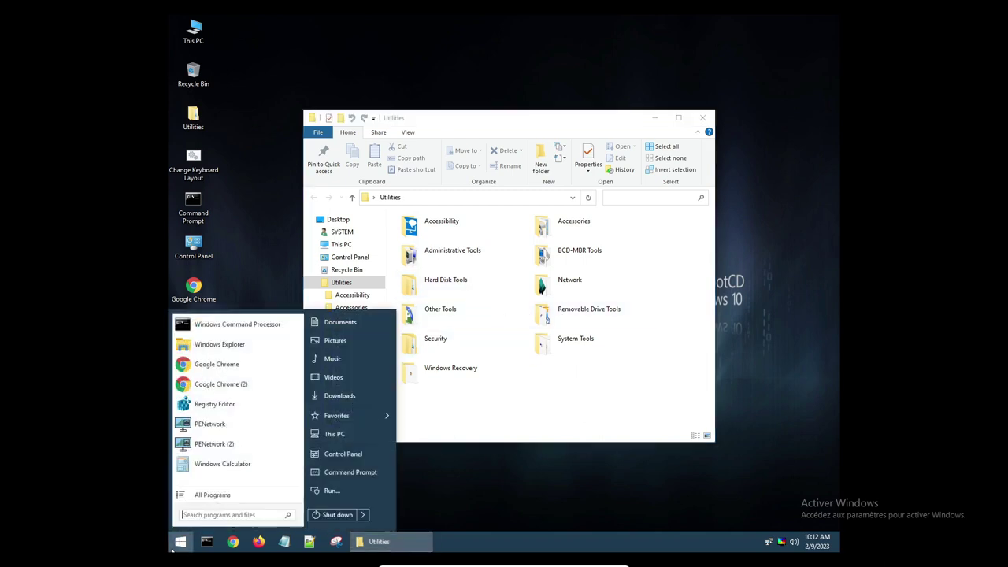
click(216, 498)
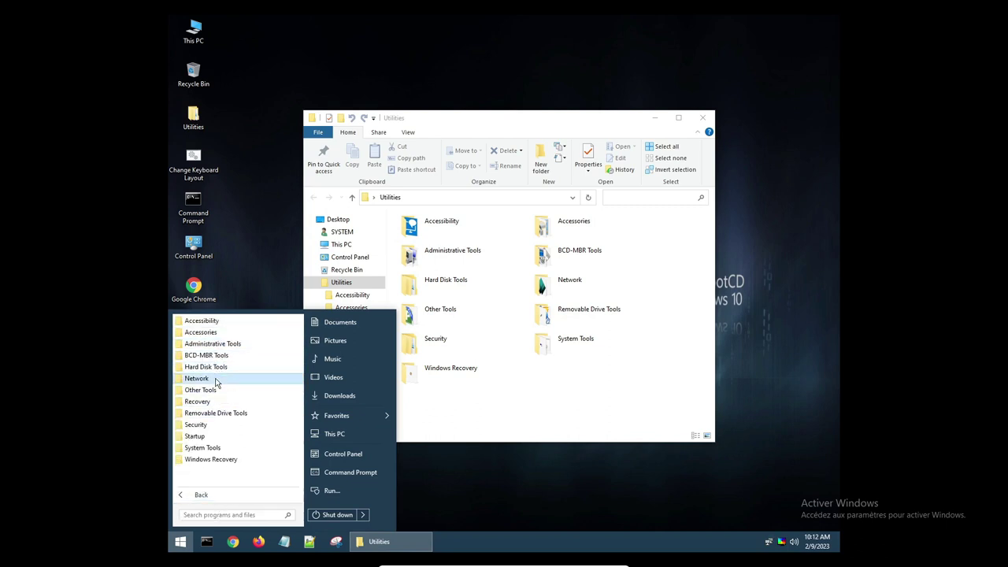
click(206, 356)
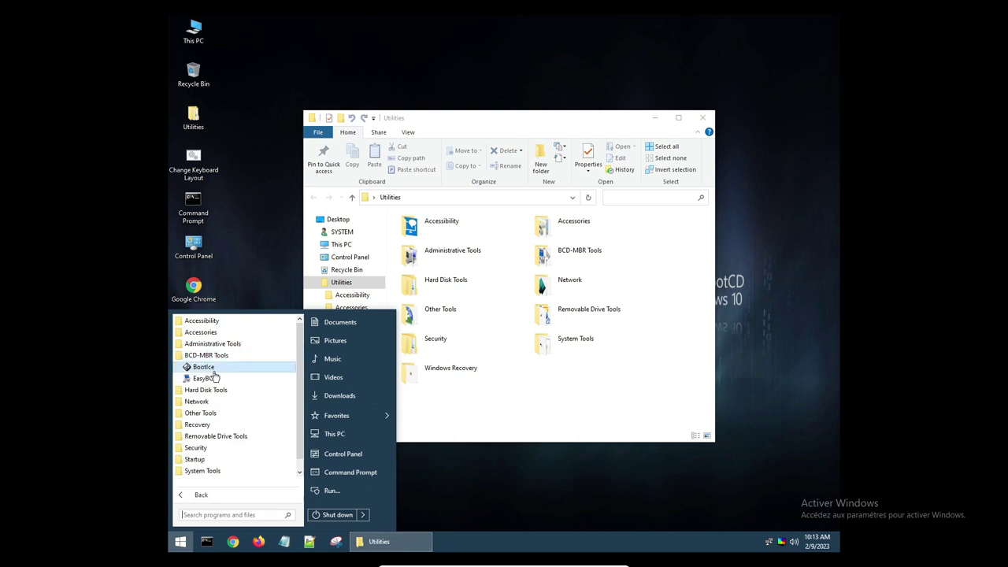
click(206, 402)
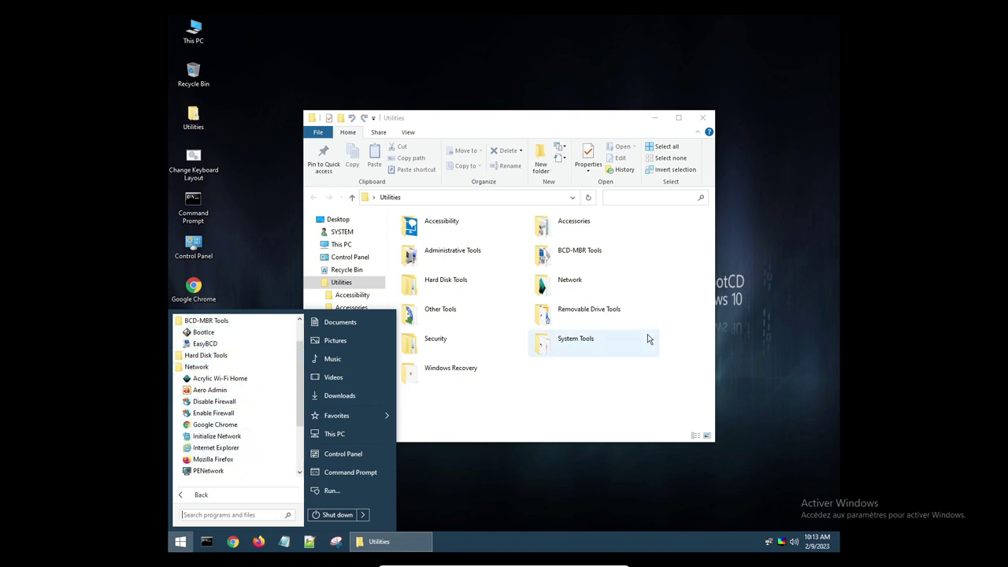
click(649, 380)
click(703, 118)
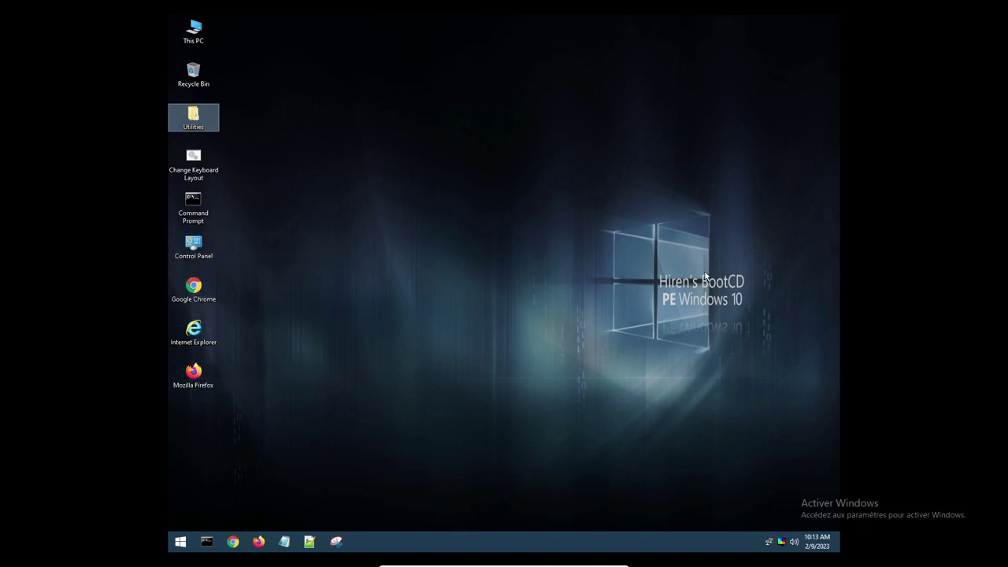
click(780, 542)
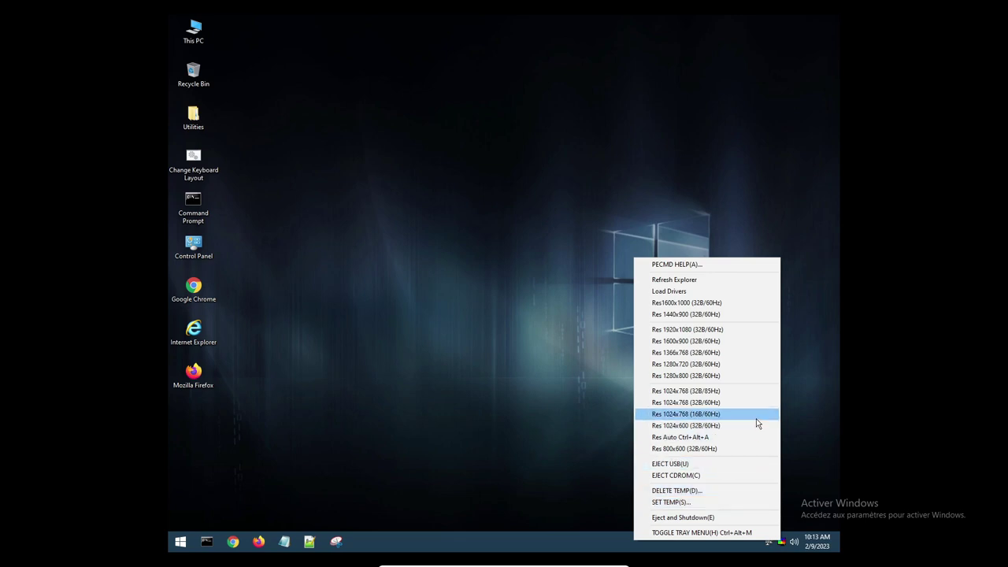
click(277, 168)
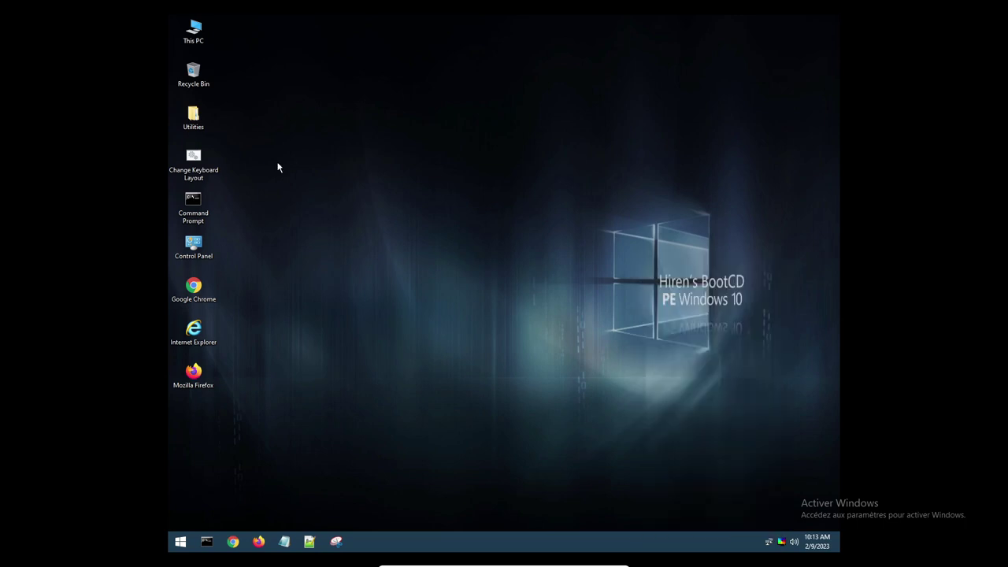
Browse This PC and view the contents of Local Disk (C:).
double_click(197, 29)
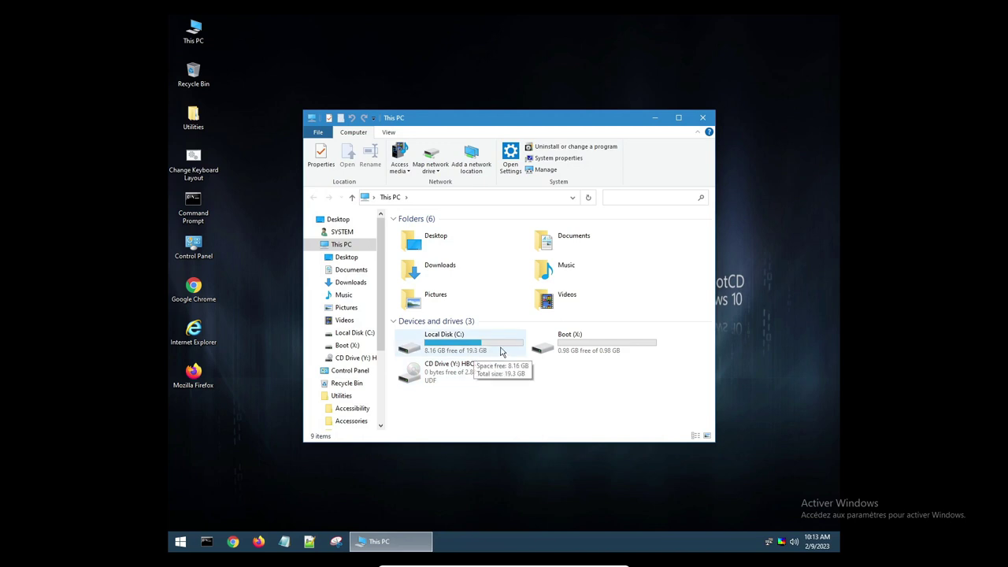
double_click(440, 339)
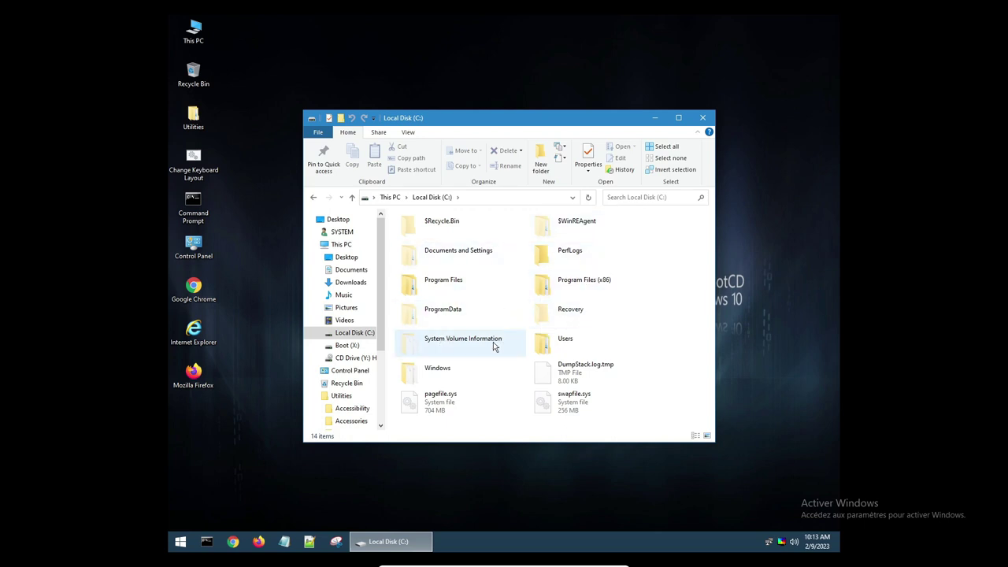
Browse the networks profile under Users on Local Disk (C:) and view the contents of its Desktop folder.
click(581, 322)
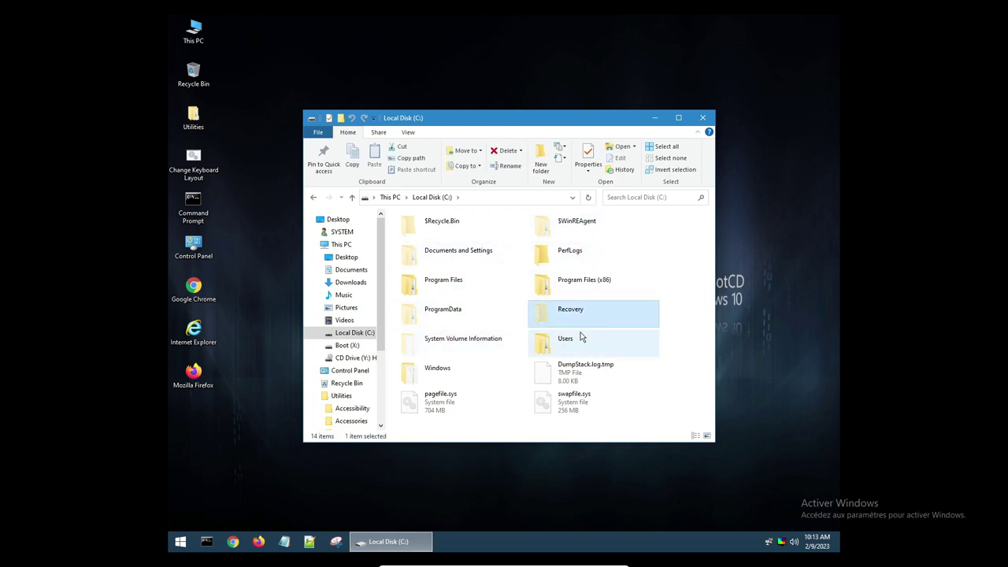
double_click(583, 337)
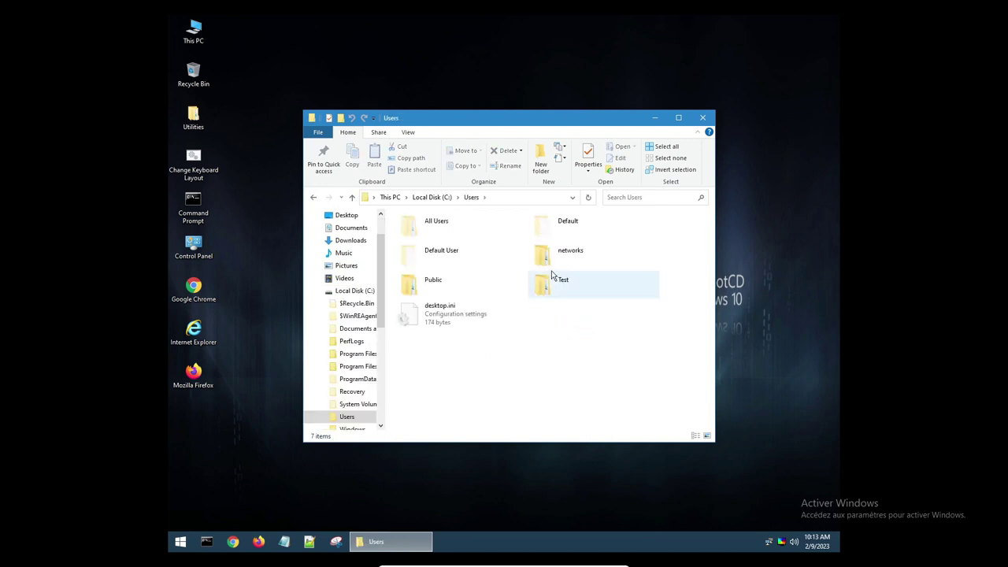
double_click(552, 268)
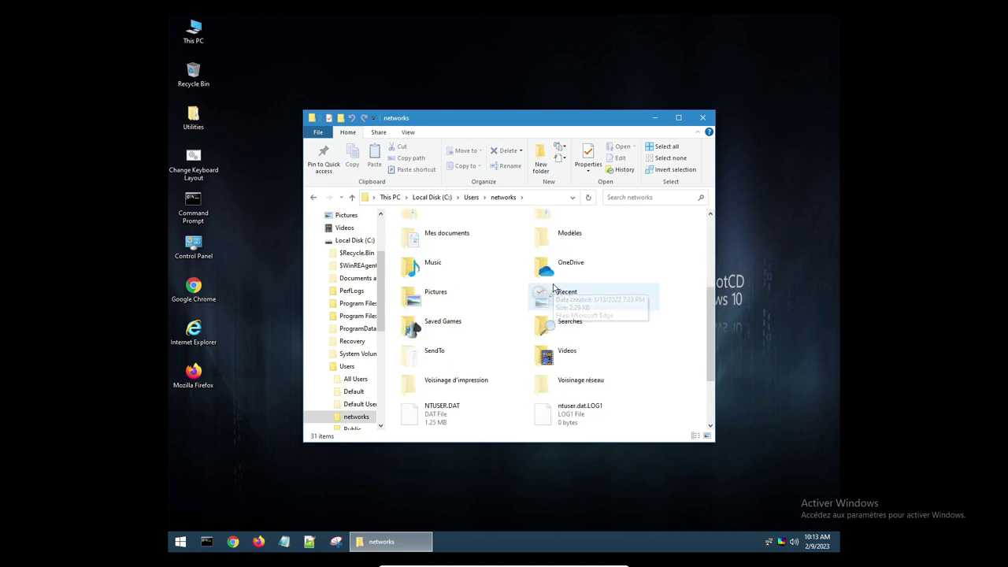
double_click(553, 287)
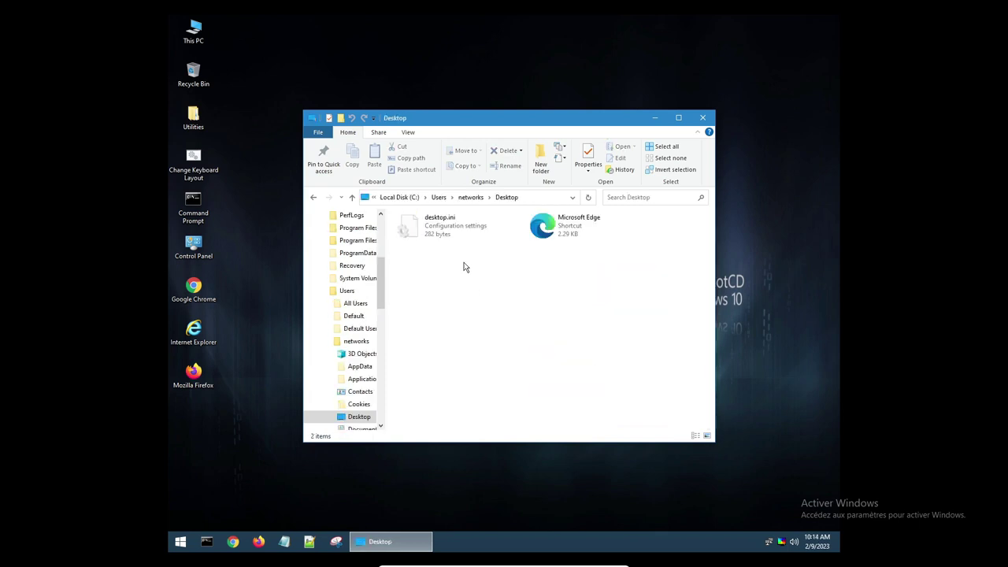
click(313, 197)
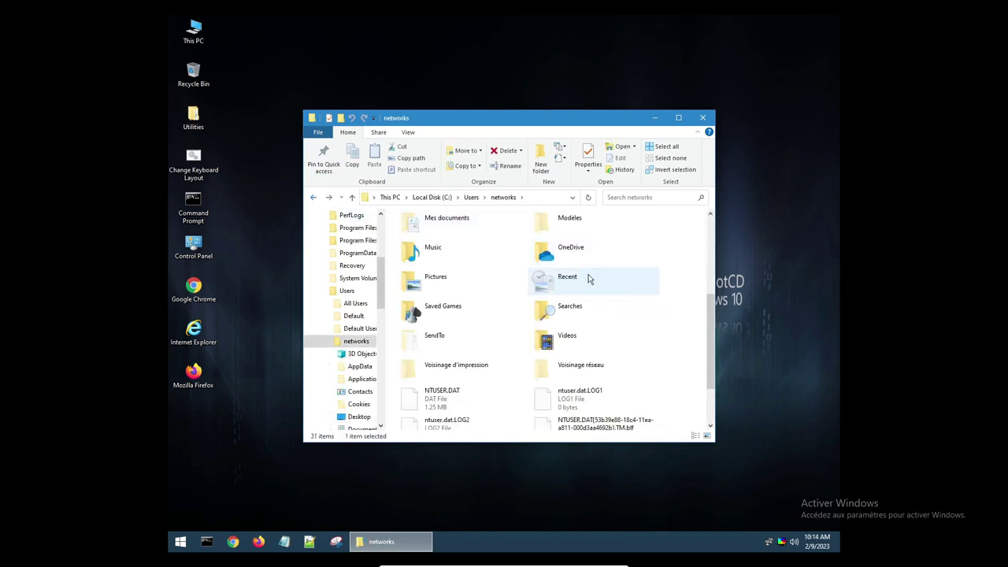
View the networks profile's Documents folder and its Mes images subfolder, and return to the profile folder.
scroll(475, 292, up, 3)
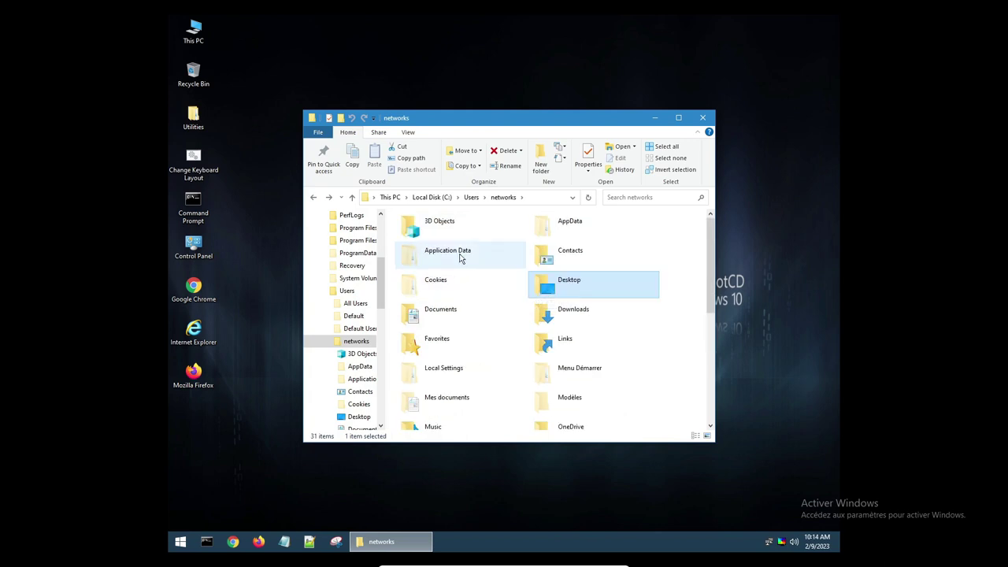
double_click(445, 303)
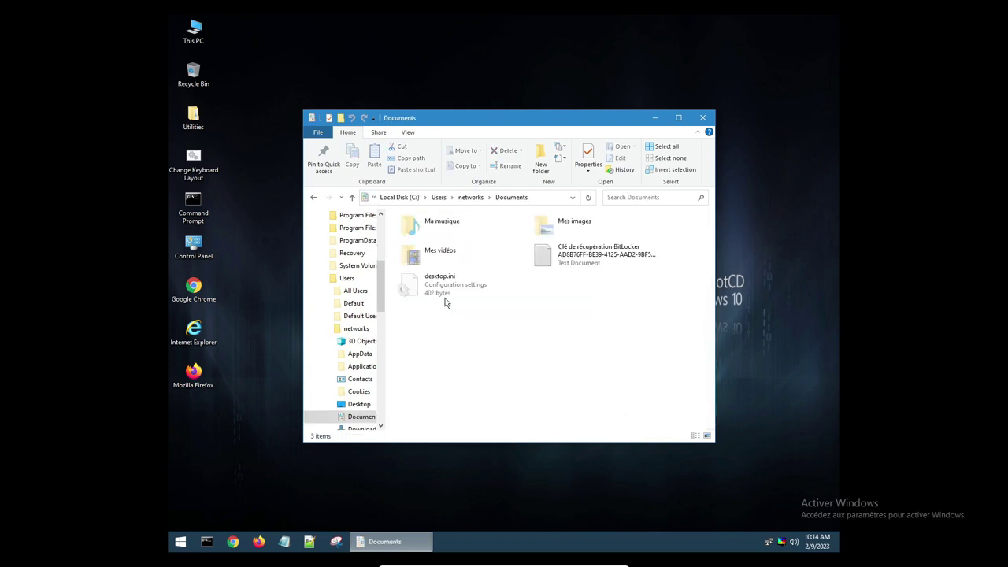
double_click(581, 238)
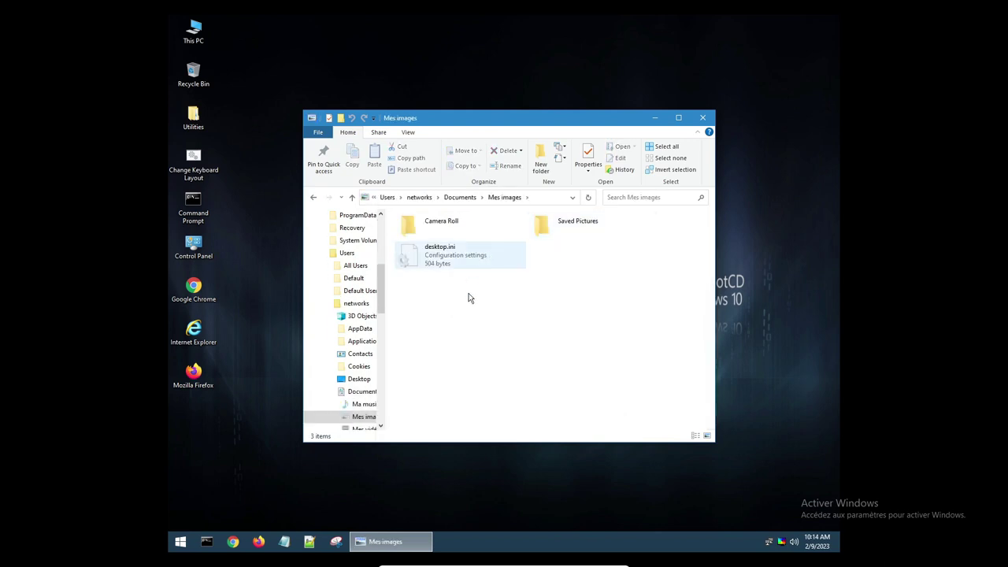
click(315, 198)
click(315, 198)
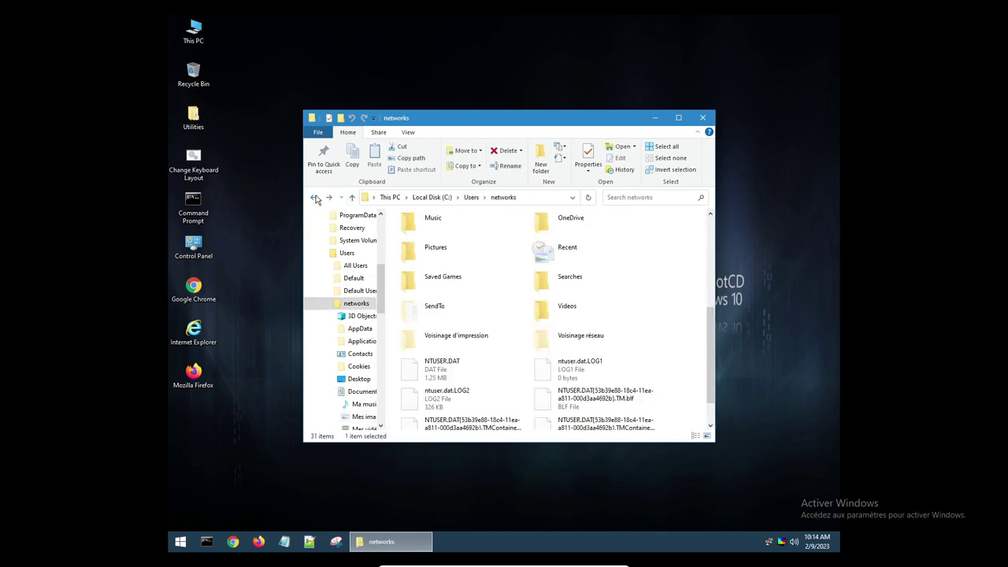
Examine the Send to destinations offered for the networks profile's Videos folder, and close the file window.
right_click(571, 309)
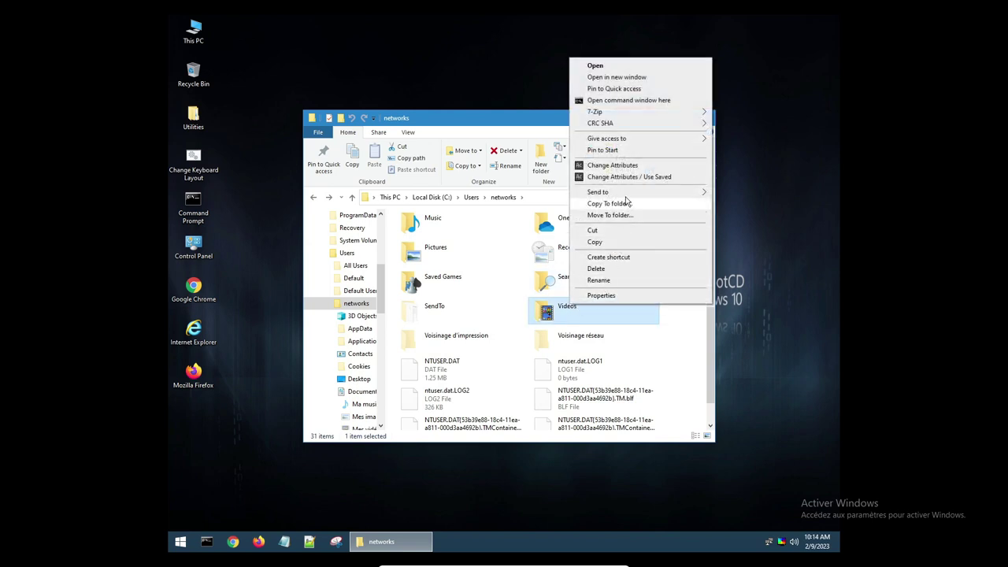
mouse_move(628, 197)
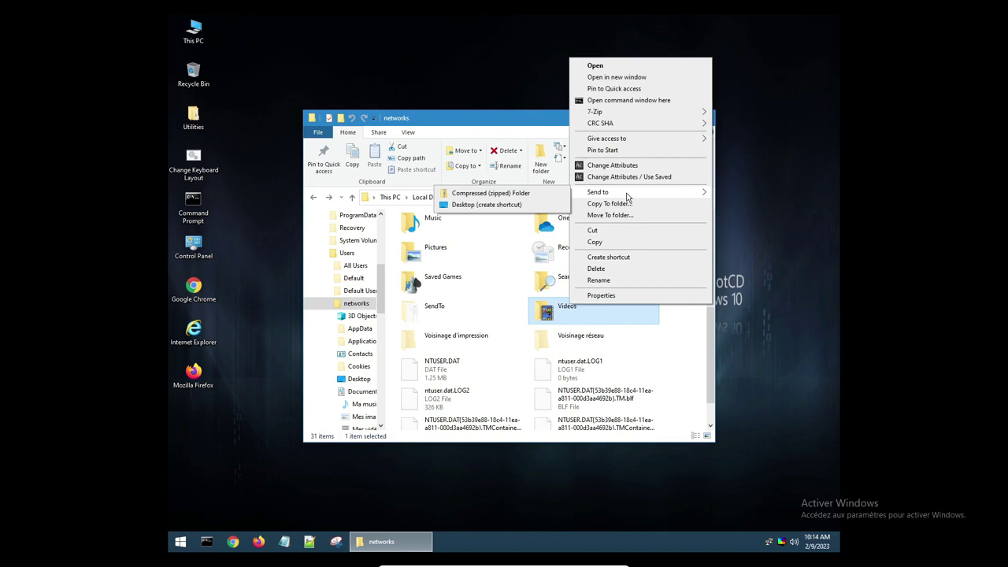
click(649, 363)
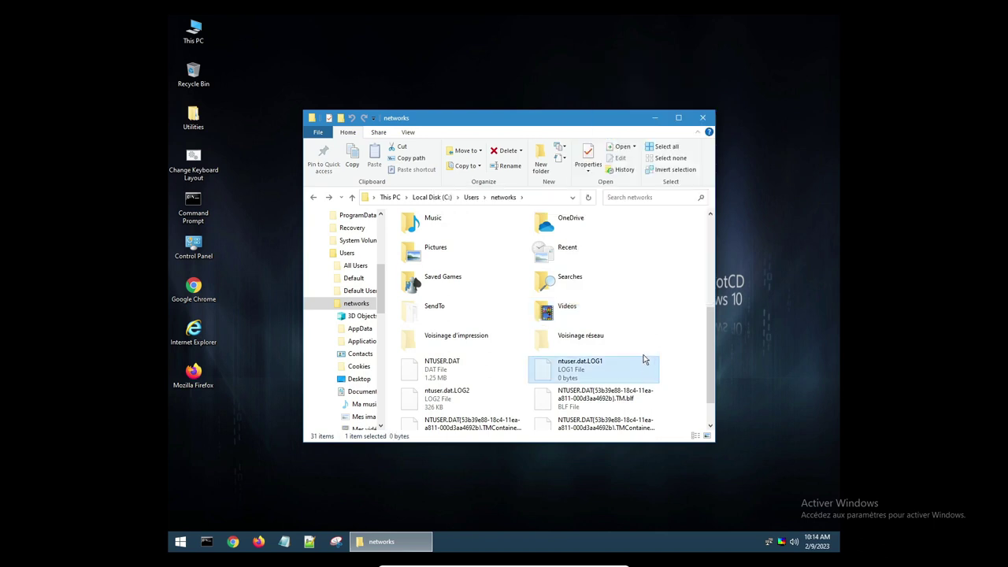
click(703, 119)
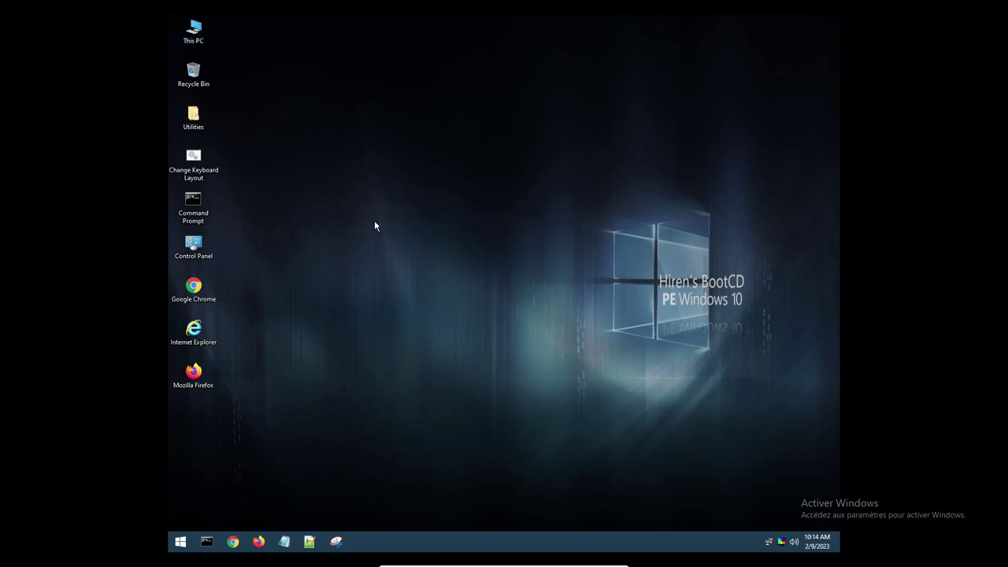
Change the keyboard layout to French by choosing language 50 from the layout list, and dismiss the layout changer.
double_click(196, 162)
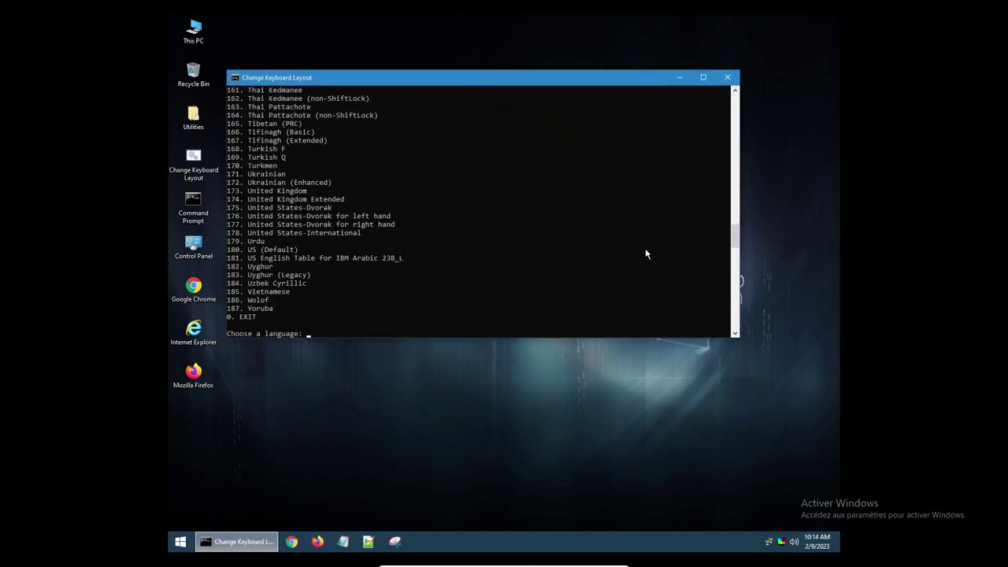
drag(737, 248, 752, 158)
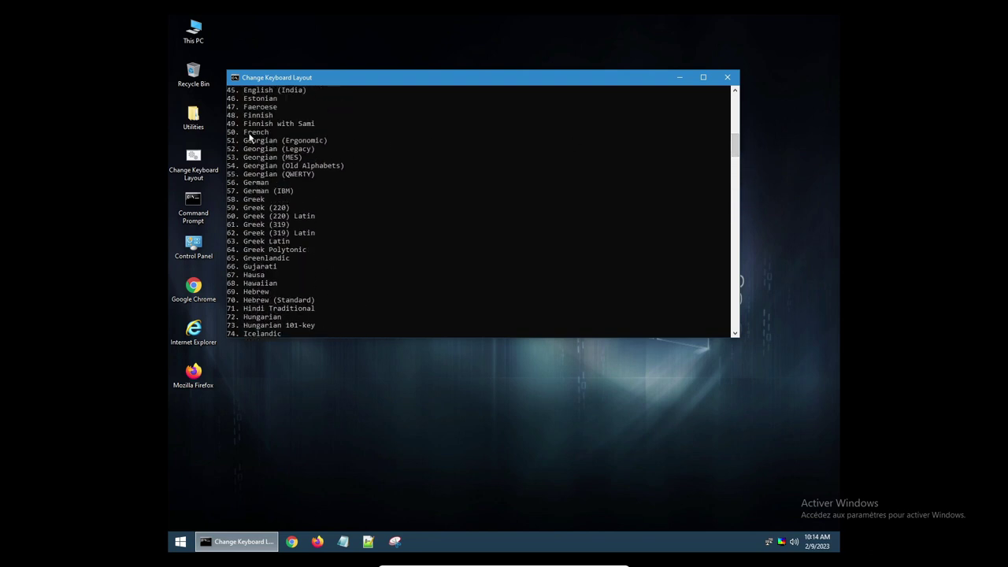
drag(742, 144, 727, 248)
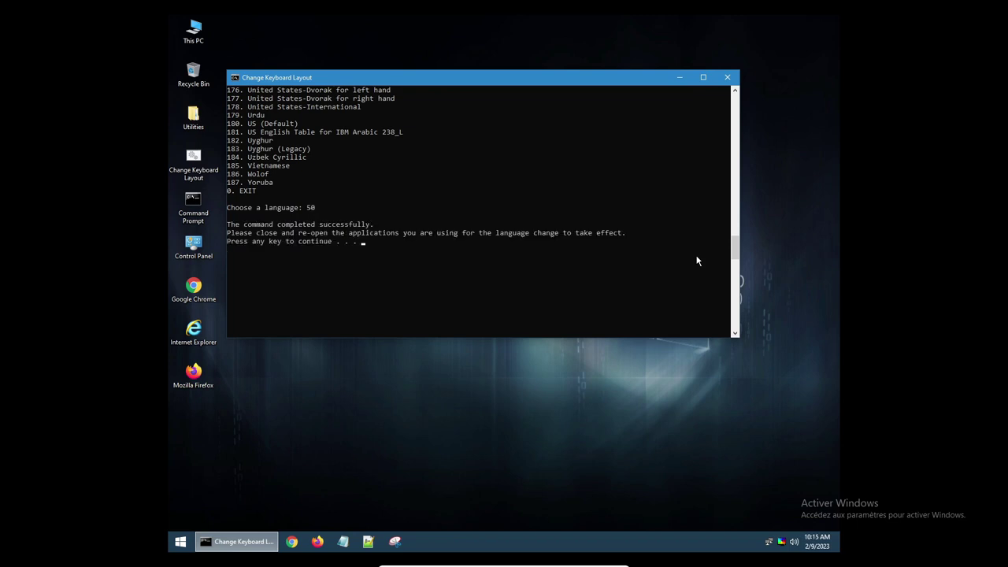
key(Return)
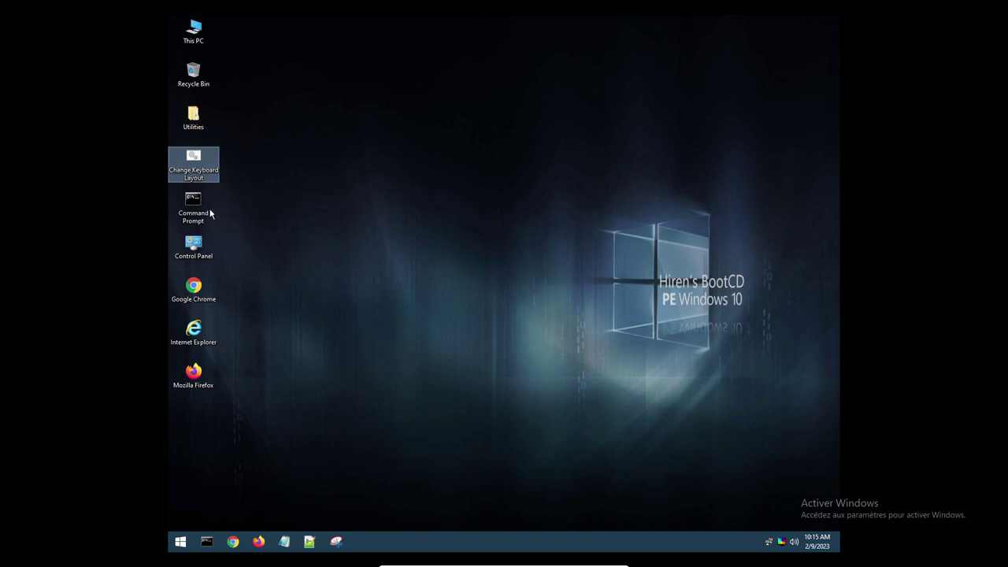
List the root directory of drive C: with dir in Command Prompt, and close the console.
double_click(209, 213)
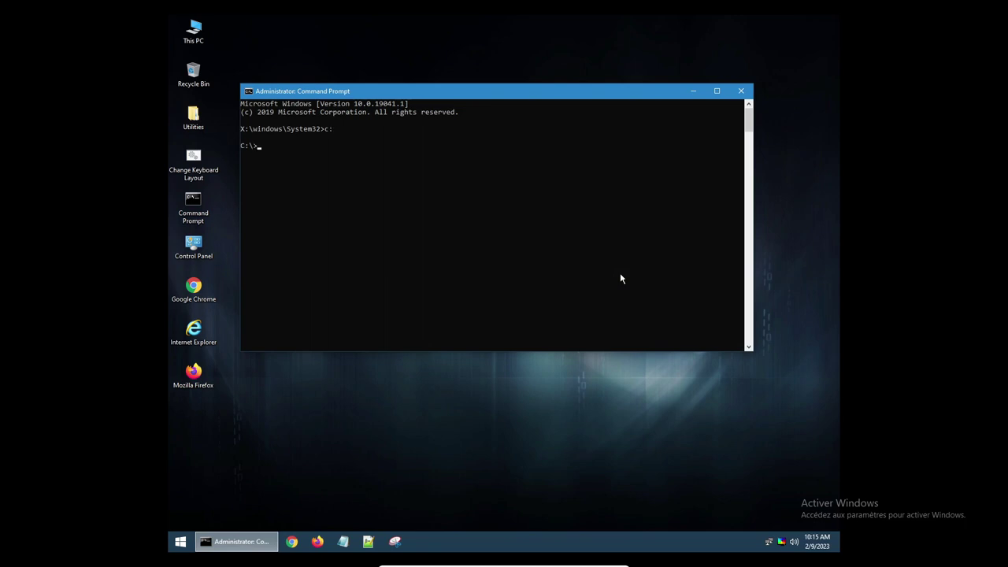
text(dir)
key(Return)
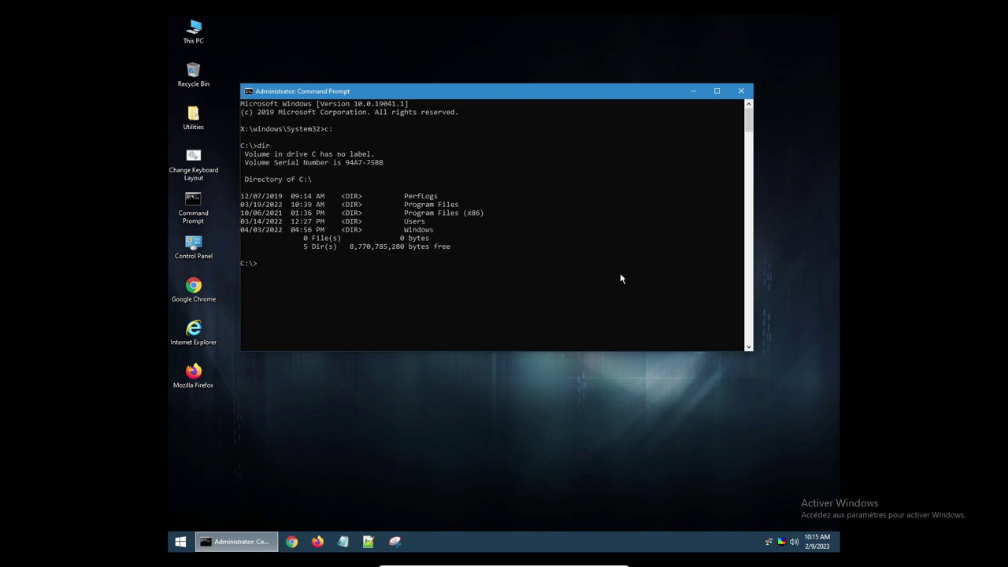
click(749, 93)
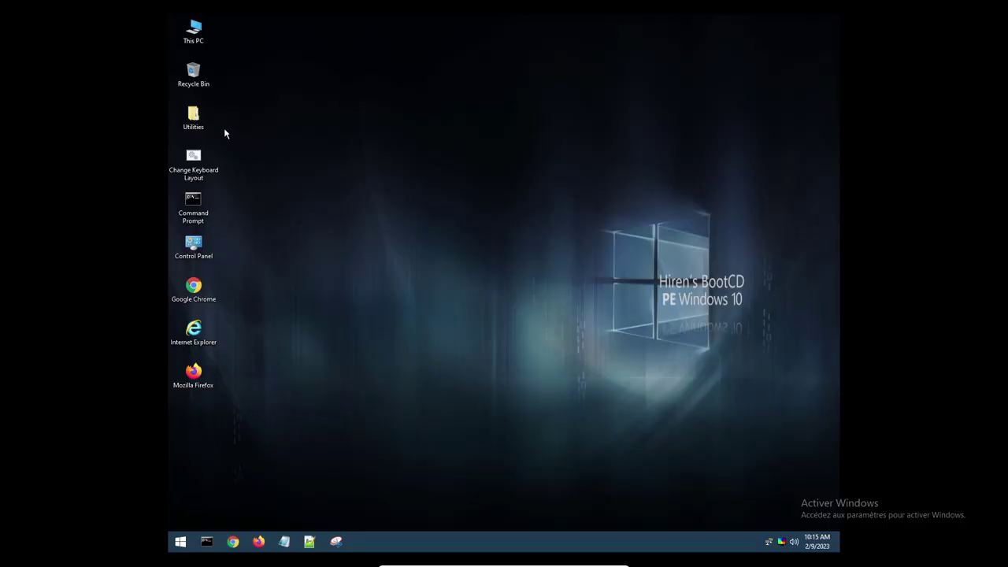
View the Accessibility and Administrative Tools folders in Utilities, and look at the Control Panel categories before closing Control Panel.
double_click(201, 128)
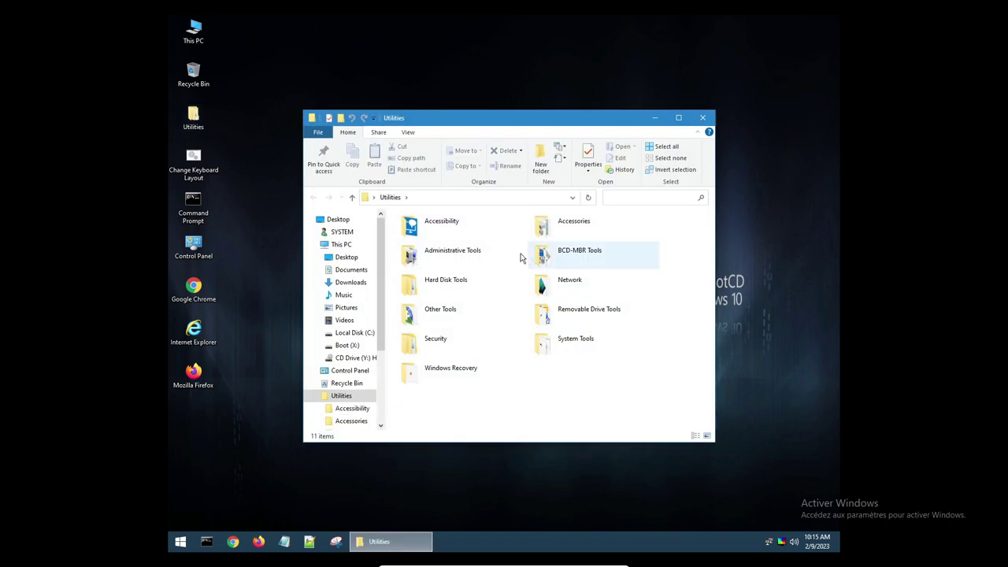
double_click(472, 235)
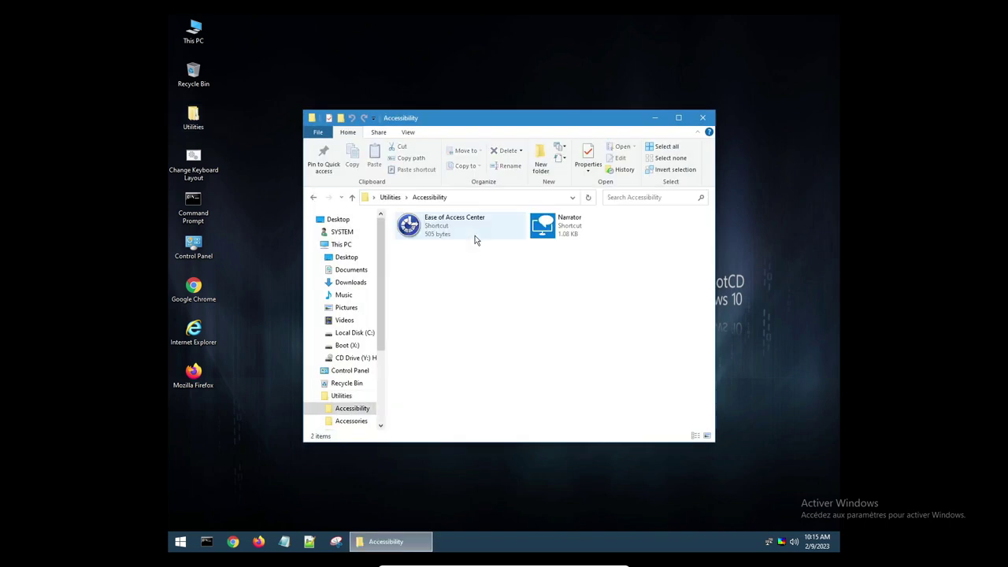
click(315, 198)
double_click(427, 255)
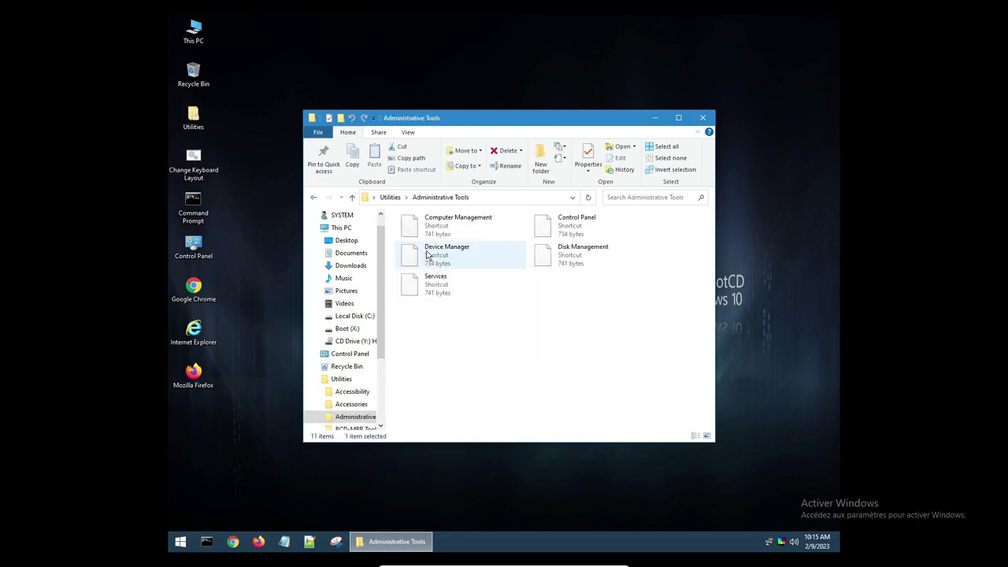
double_click(543, 228)
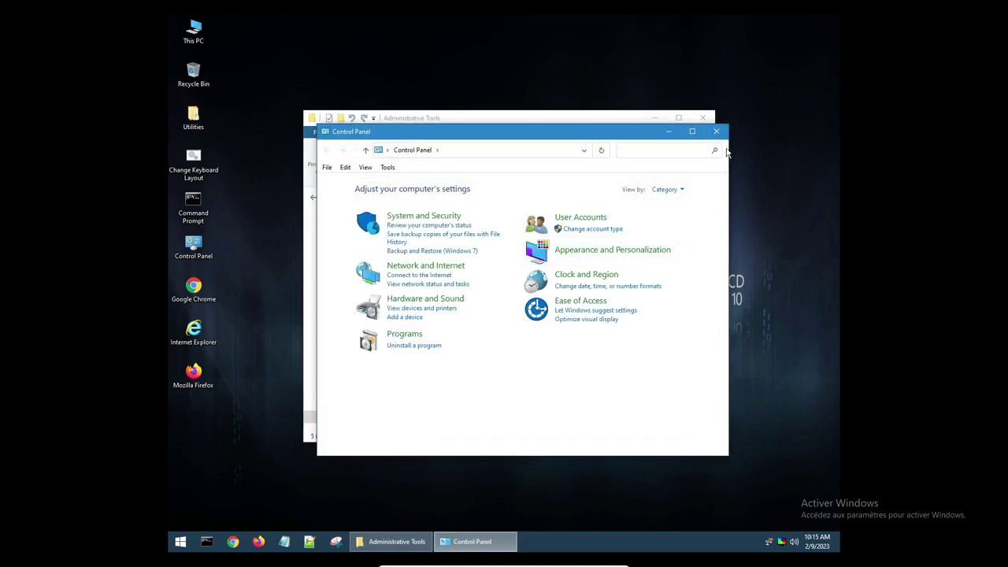
click(716, 132)
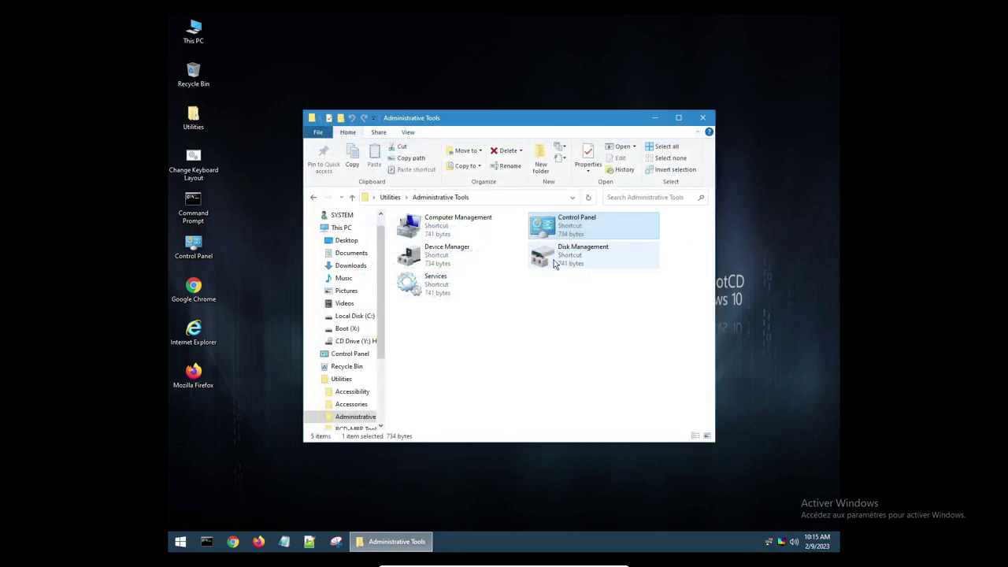
Examine the actions available for the C: partition in Disk Management and the device categories in Device Manager, and close both tools.
drag(555, 263, 580, 362)
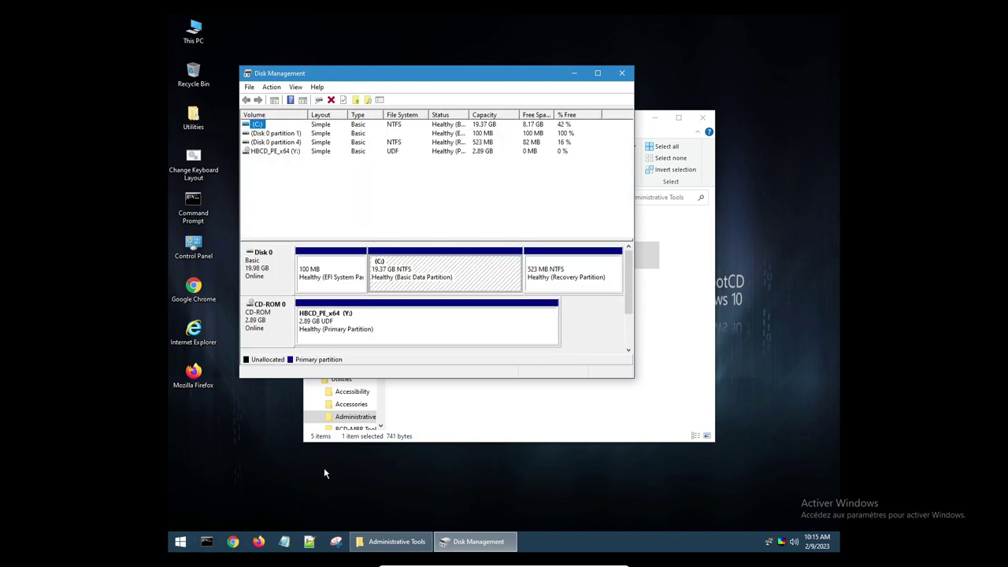
right_click(387, 276)
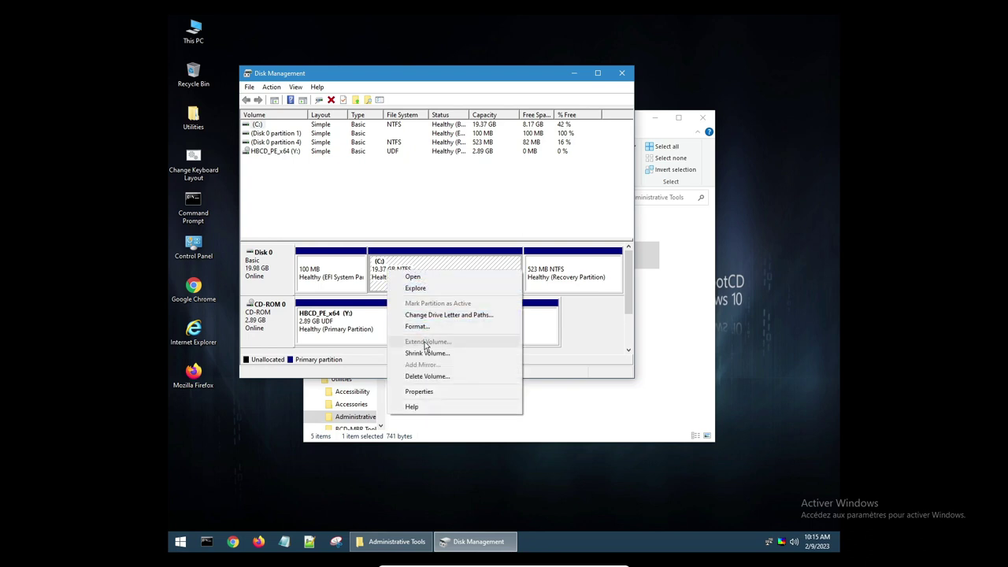
click(614, 149)
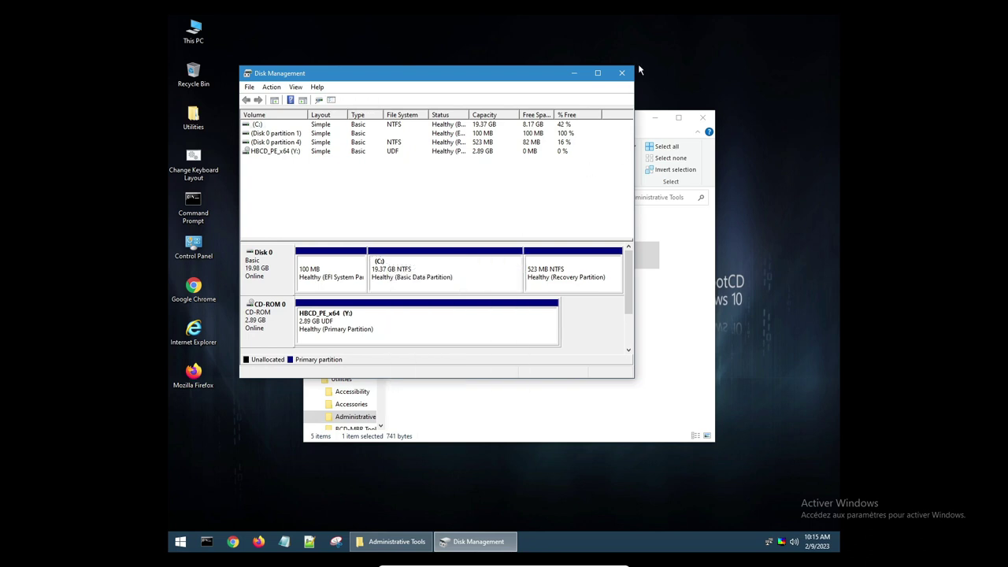
click(621, 72)
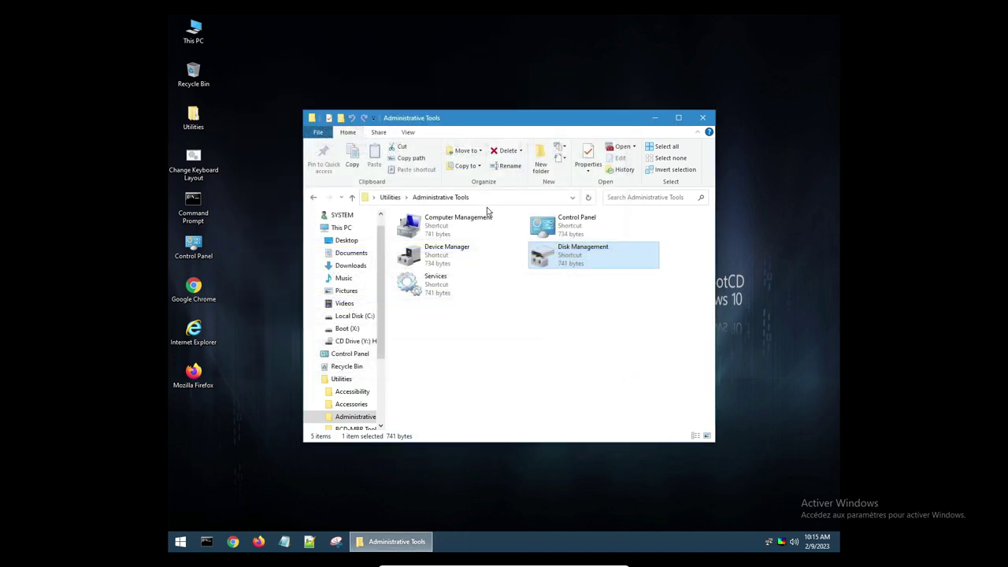
double_click(411, 253)
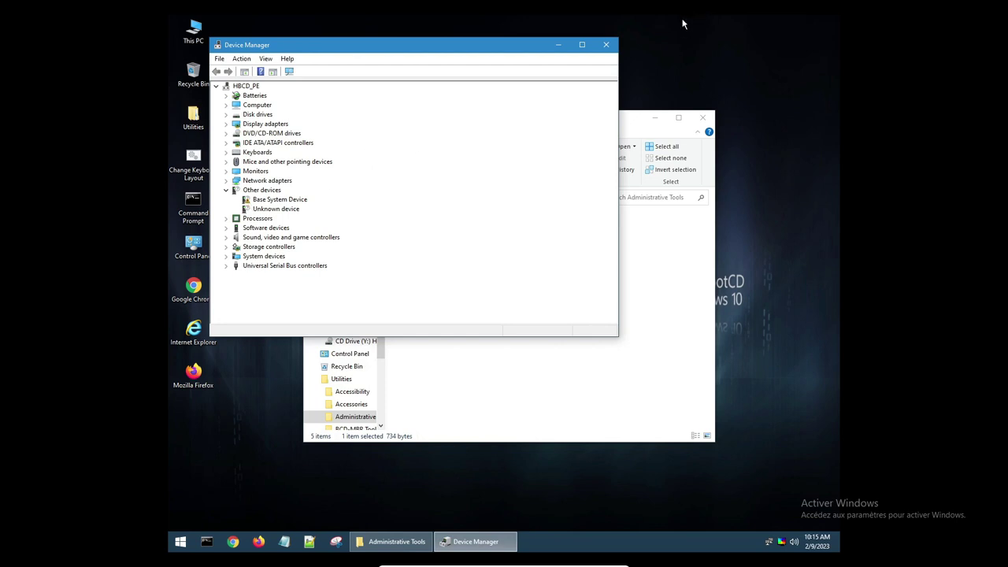
click(605, 44)
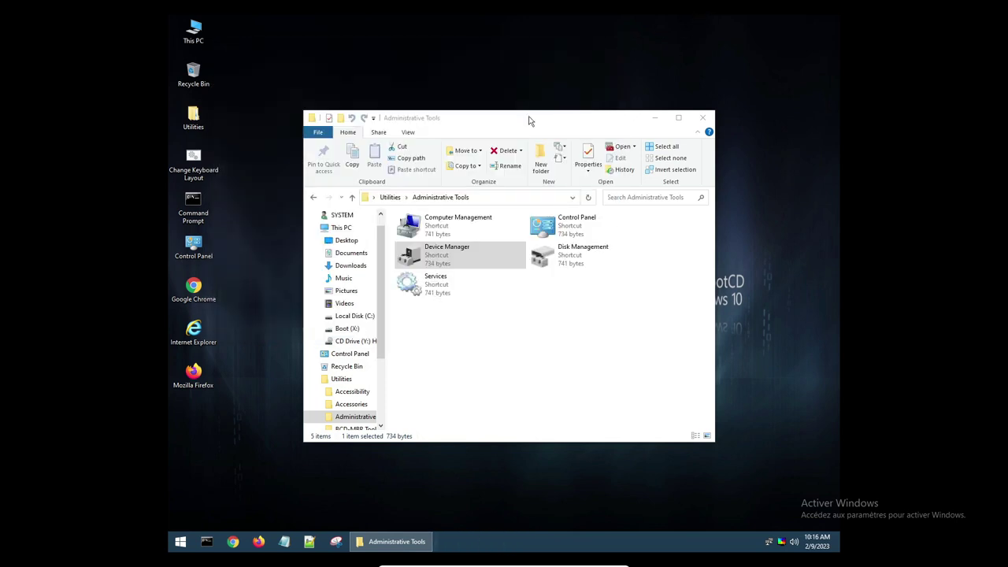
Launch PhotoRec from the Data Recovery folder of Hard Disk Tools in Utilities.
click(312, 198)
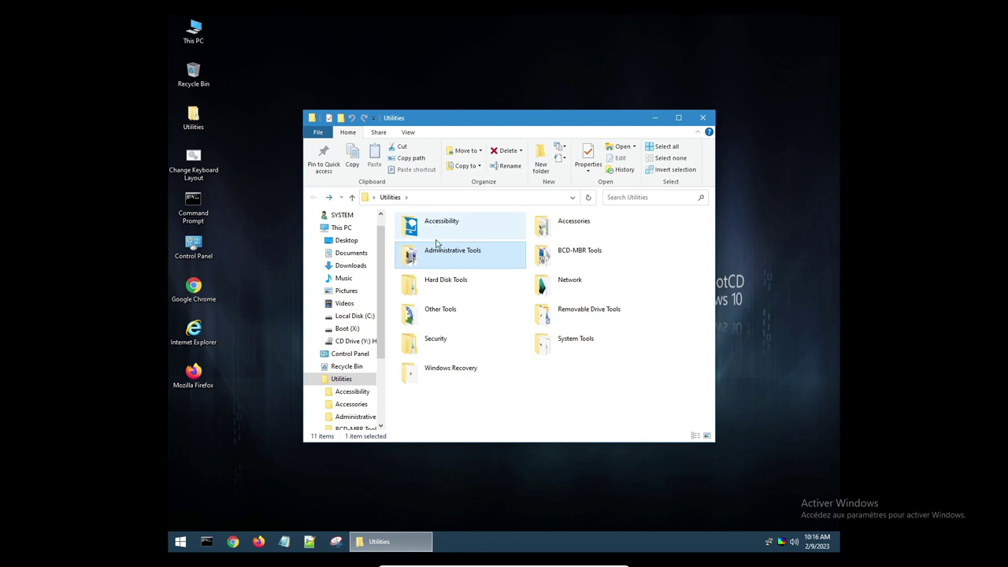
double_click(439, 280)
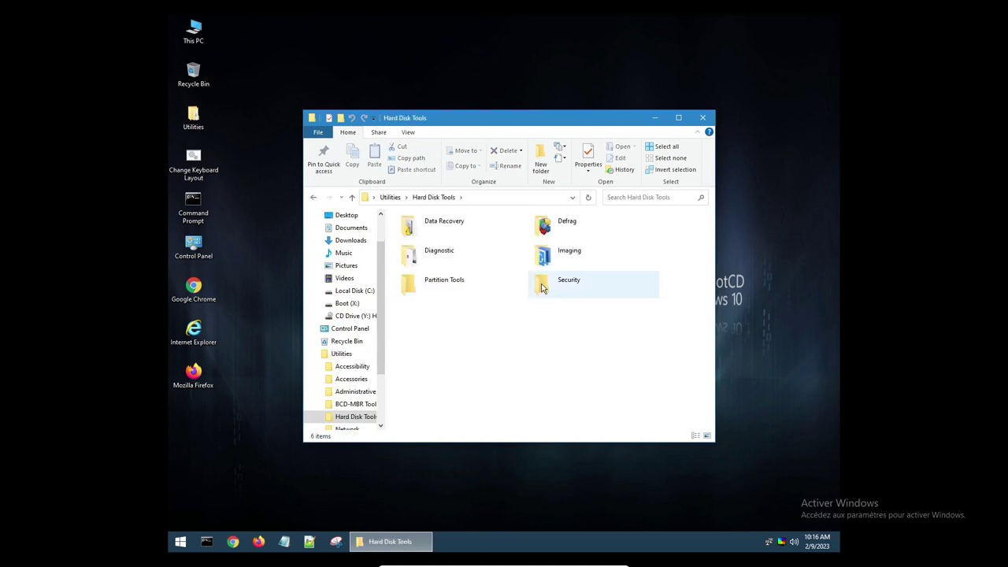
click(443, 224)
double_click(444, 225)
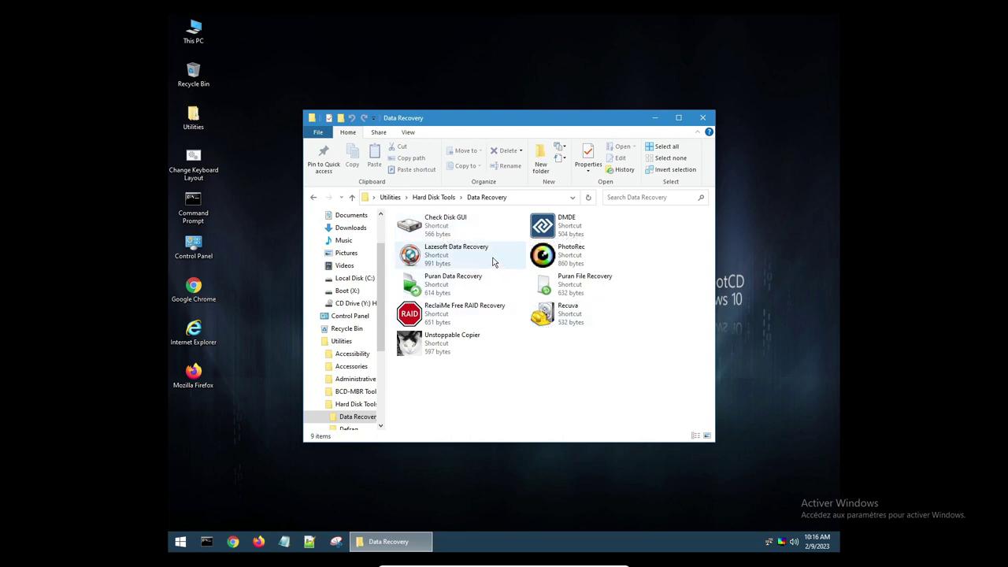
double_click(558, 257)
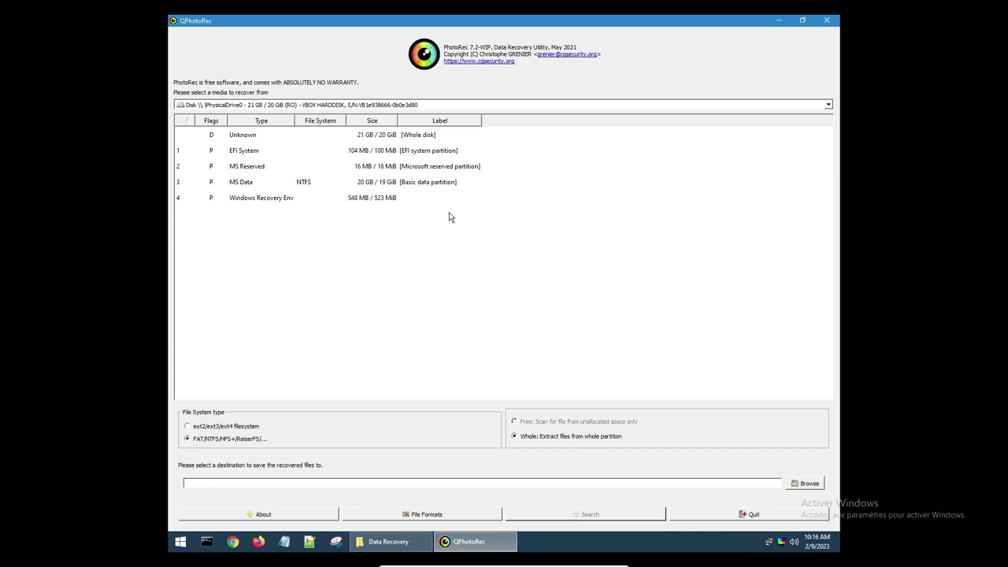
Close PhotoRec, view the recovery modes offered by the Lazesoft Data Recovery wizard, and cancel and close it.
click(824, 22)
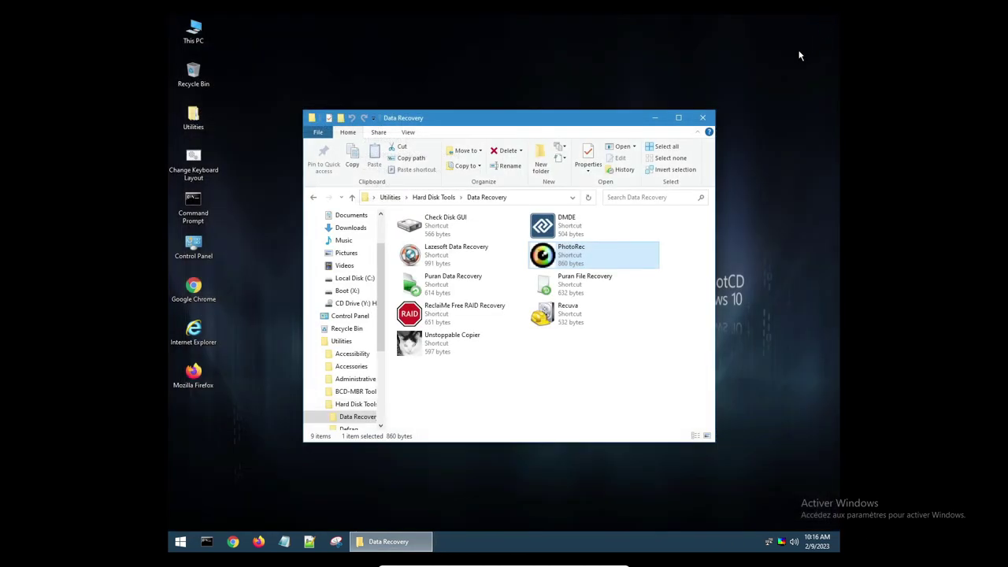
double_click(488, 256)
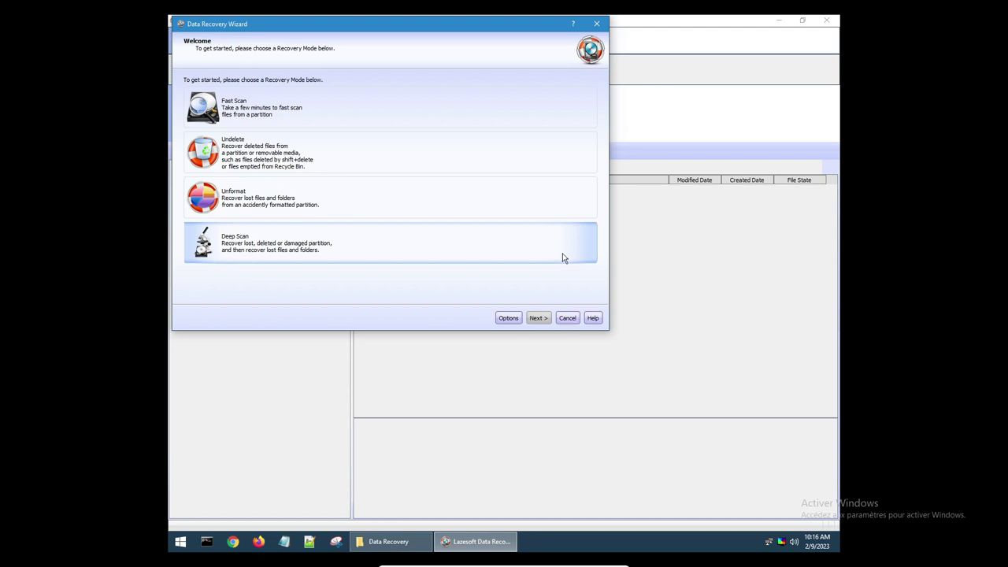
click(566, 317)
click(826, 21)
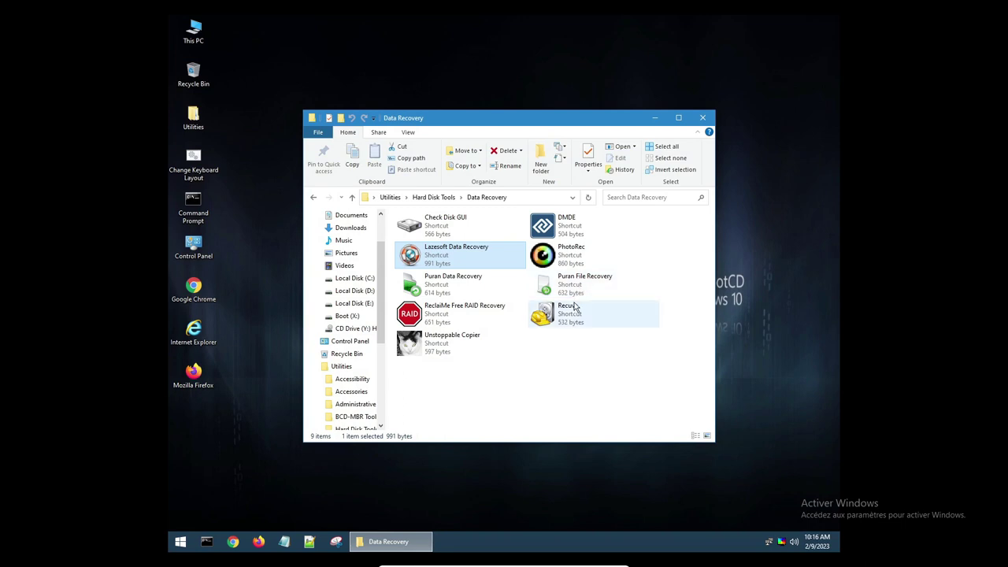
Launch Recuva without updating it, go through its wizard with All Files up to the start of the search, and cancel and close it.
drag(577, 307, 604, 317)
double_click(604, 319)
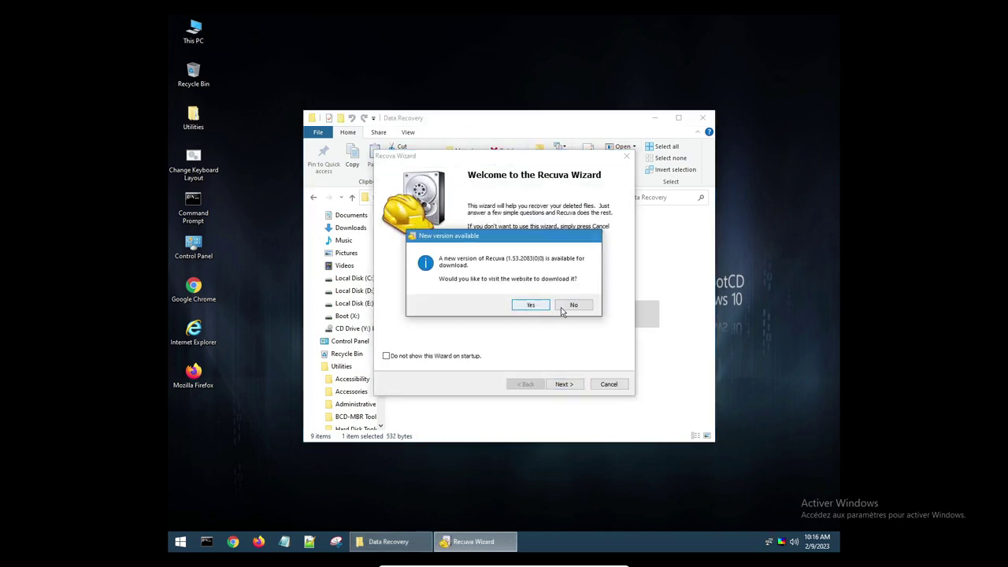
click(574, 304)
click(562, 385)
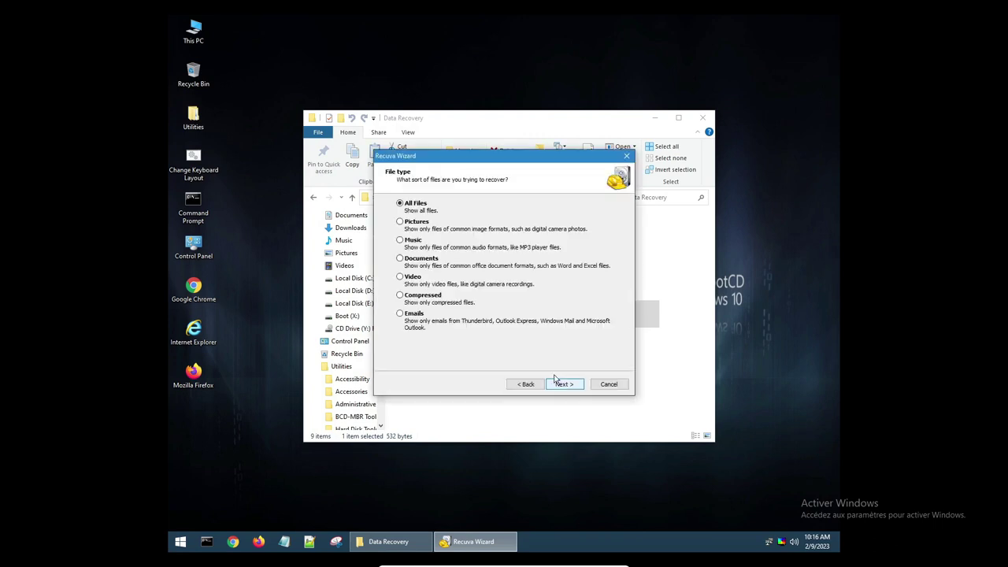
click(563, 384)
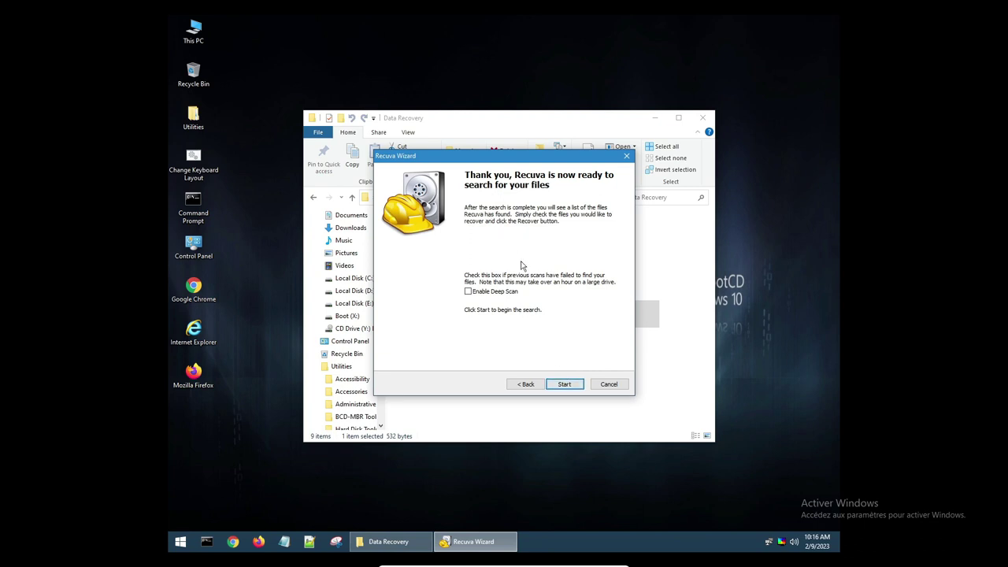
click(610, 384)
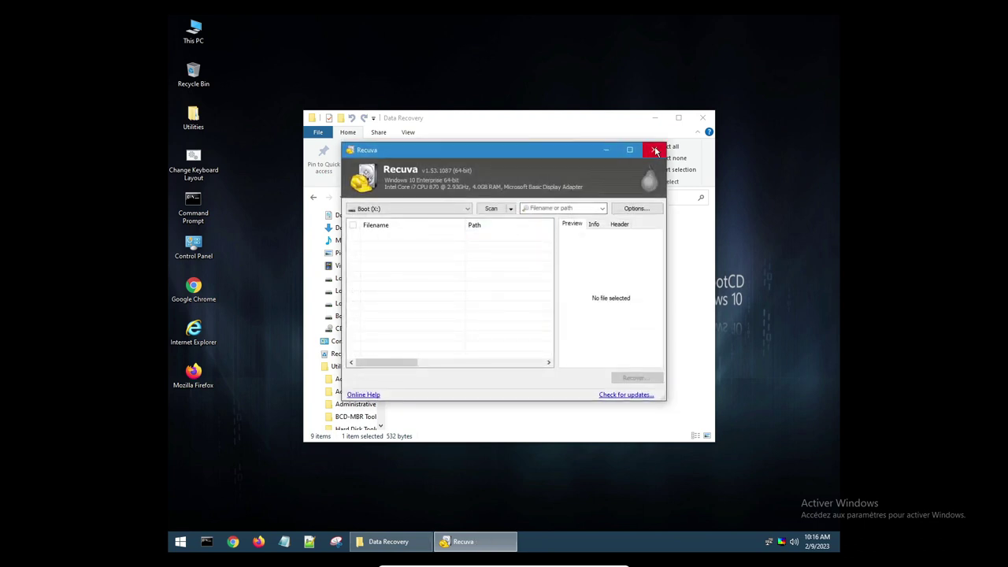
click(655, 149)
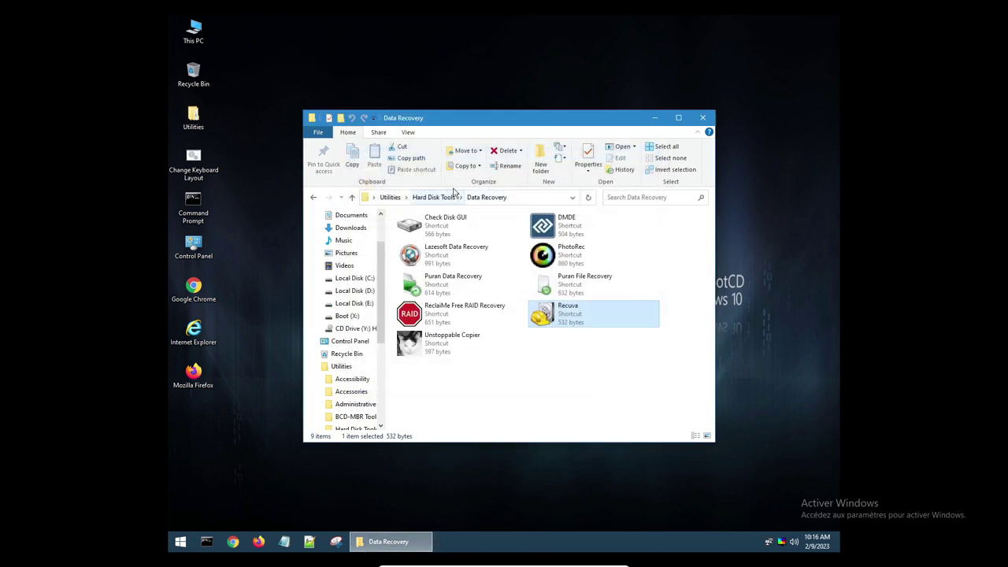
View the hard disk information in Crystal Disk Info and the HDTune benchmark from the Diagnostic folder, closing each tool.
click(441, 197)
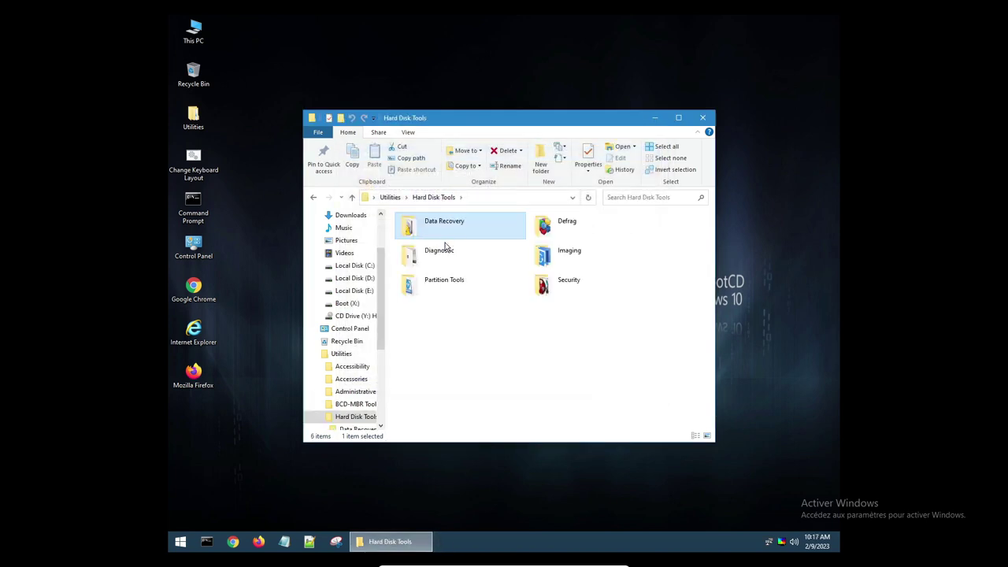
double_click(445, 245)
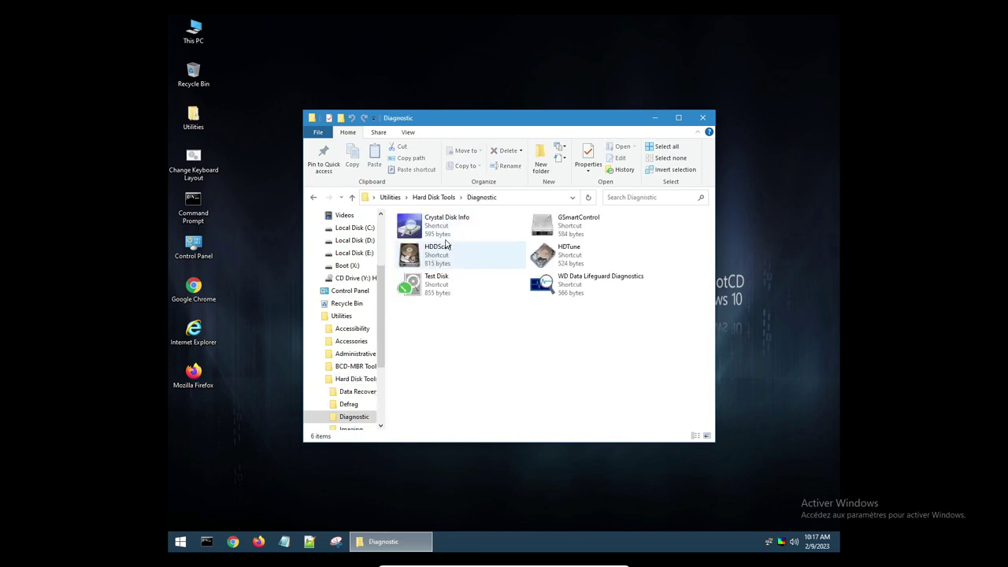
double_click(446, 228)
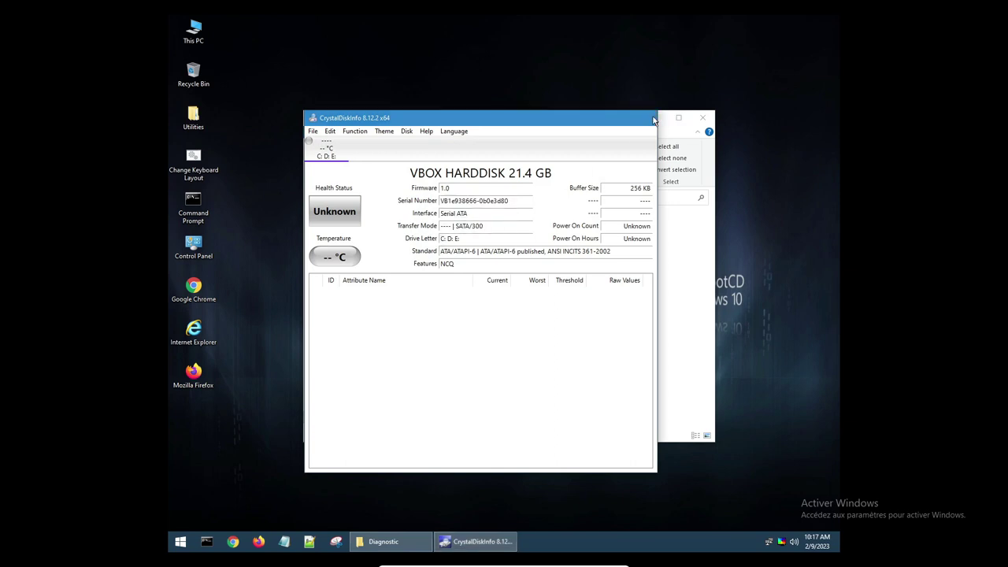
click(653, 119)
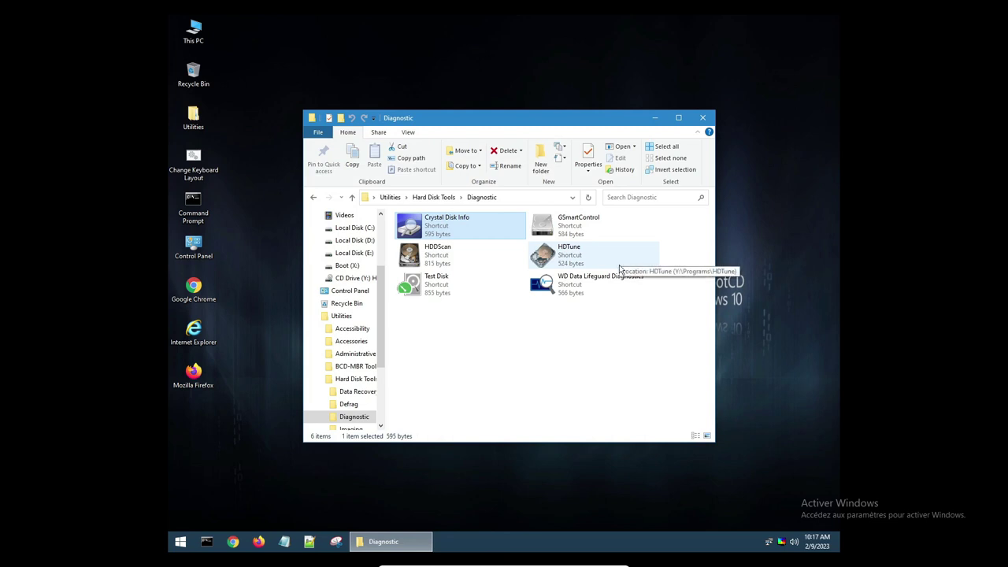
double_click(578, 254)
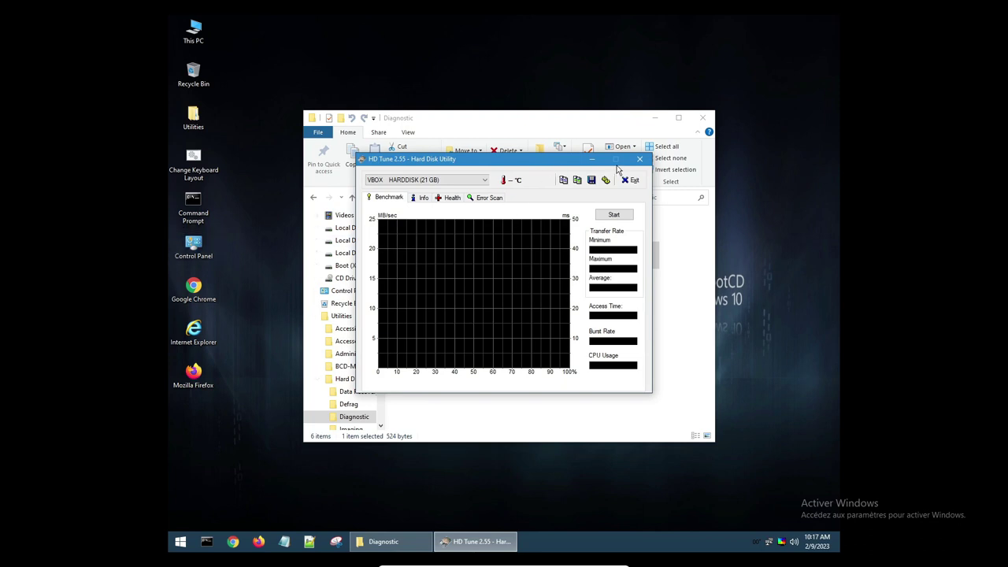
click(640, 160)
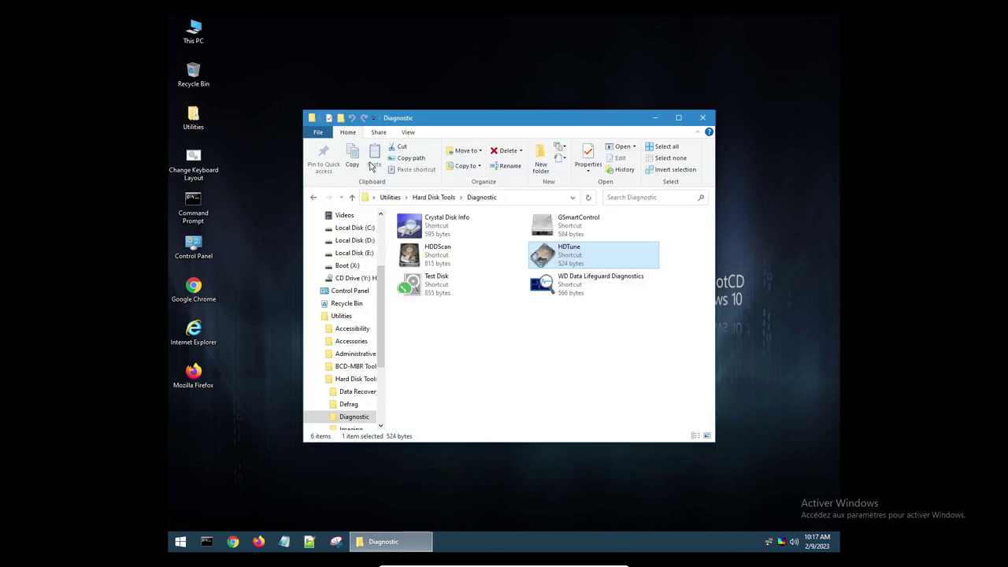
View the programs in the Partition Tools and Defrag folders of Hard Disk Tools.
click(423, 198)
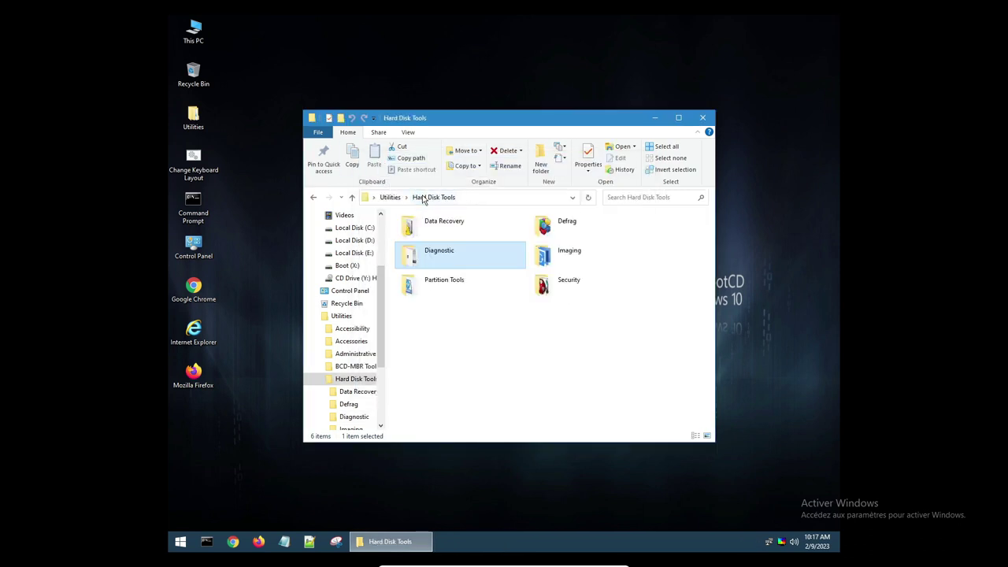
double_click(472, 285)
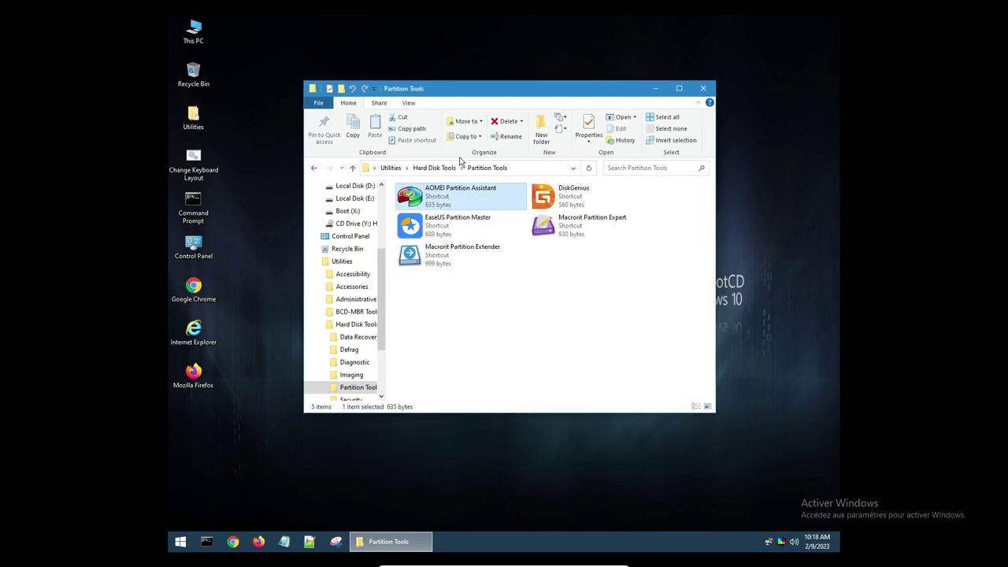
click(434, 167)
double_click(592, 206)
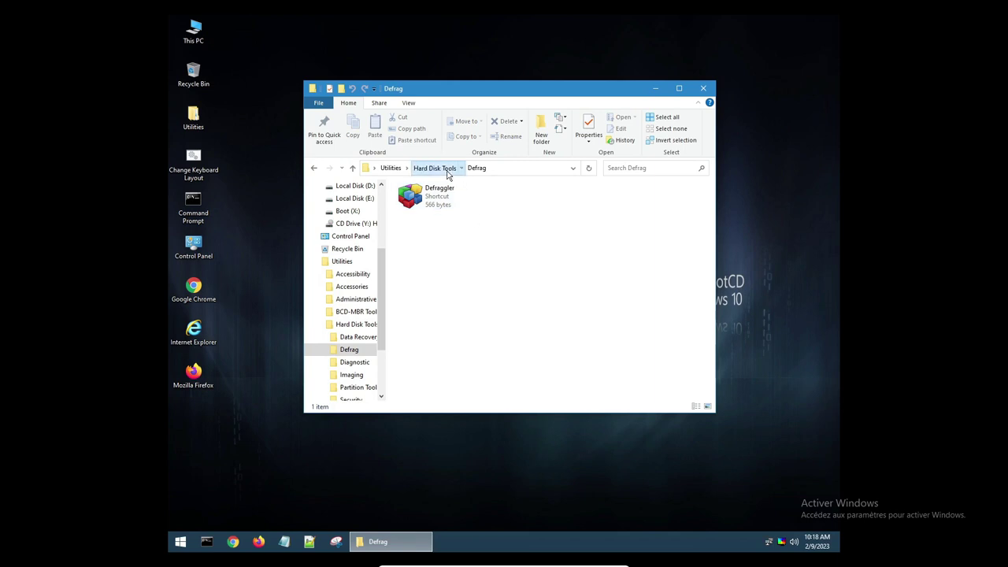
Launch Macrium Reflect from the Imaging folder of Hard Disk Tools.
click(448, 169)
double_click(580, 225)
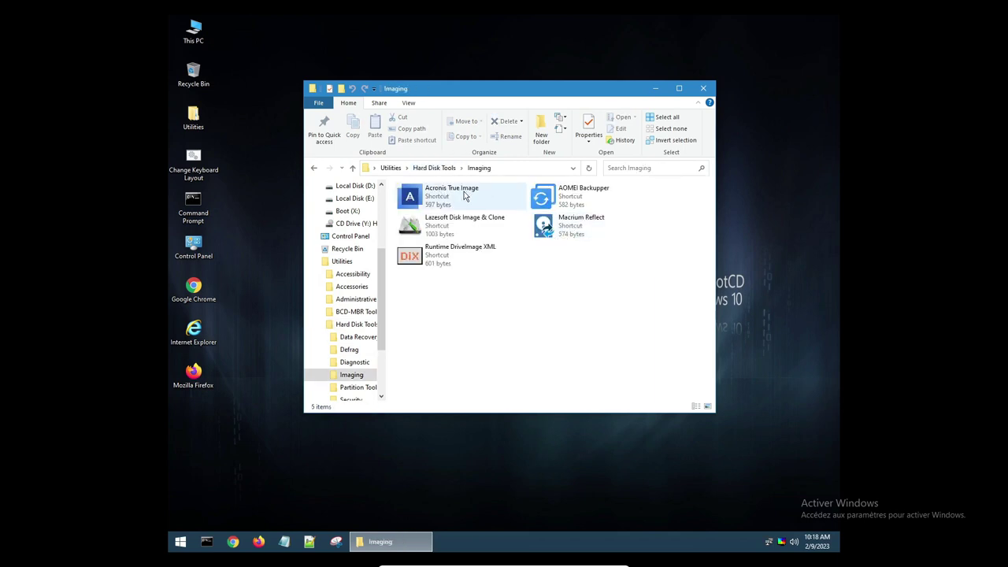
click(573, 223)
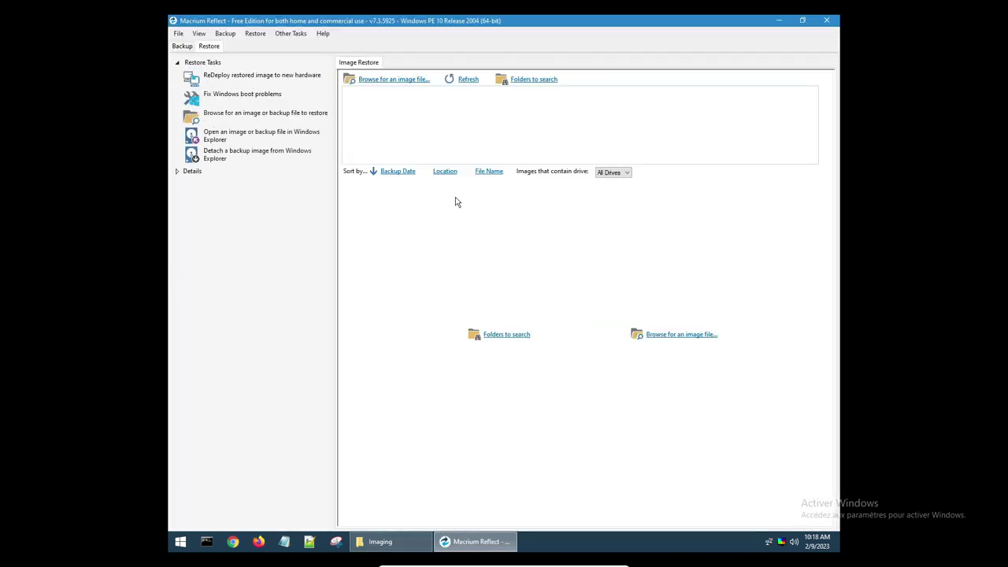
Examine the drives and network mapping options for choosing an image file to restore, cancel both dialogs, and close Macrium Reflect.
click(416, 82)
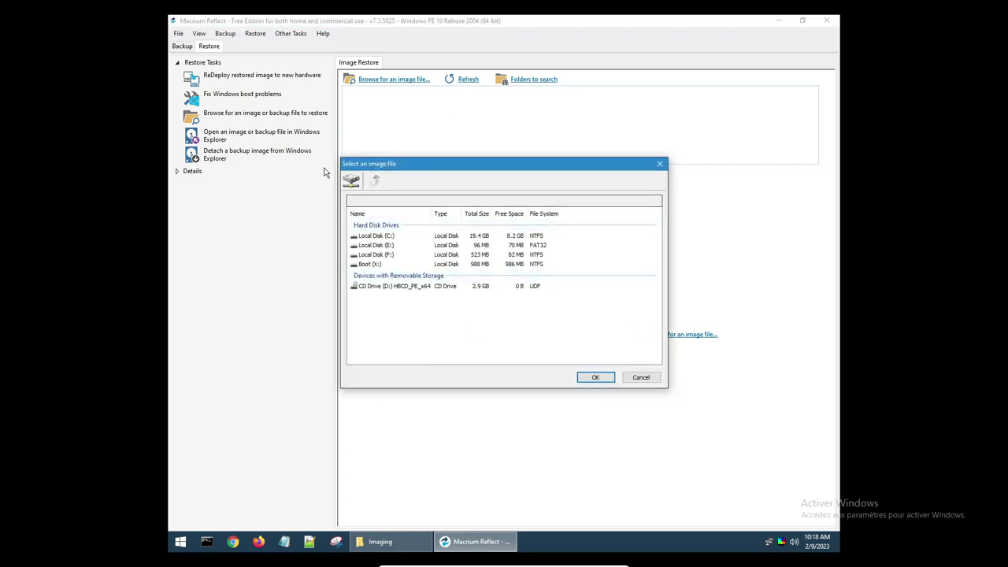
click(351, 181)
click(526, 258)
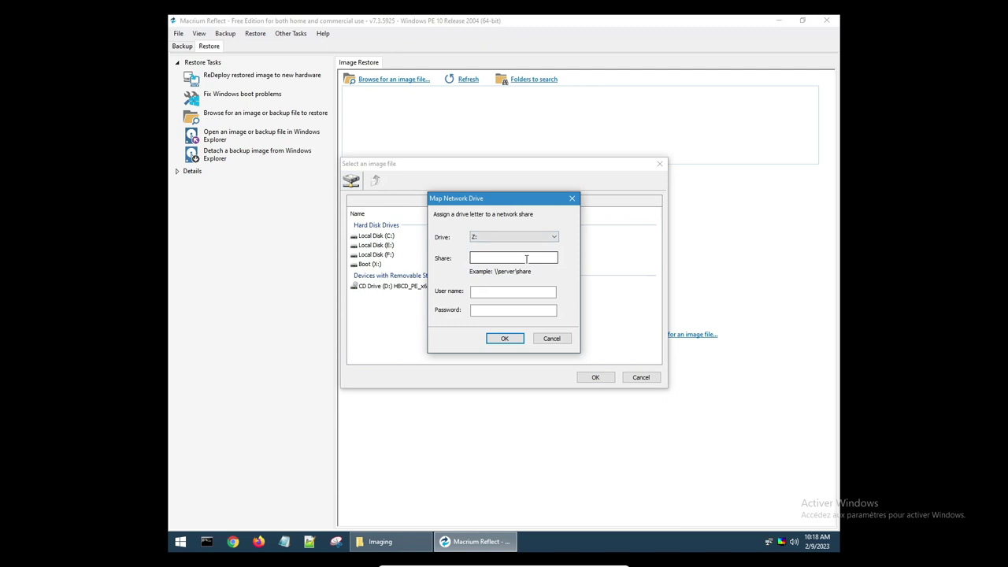
click(552, 337)
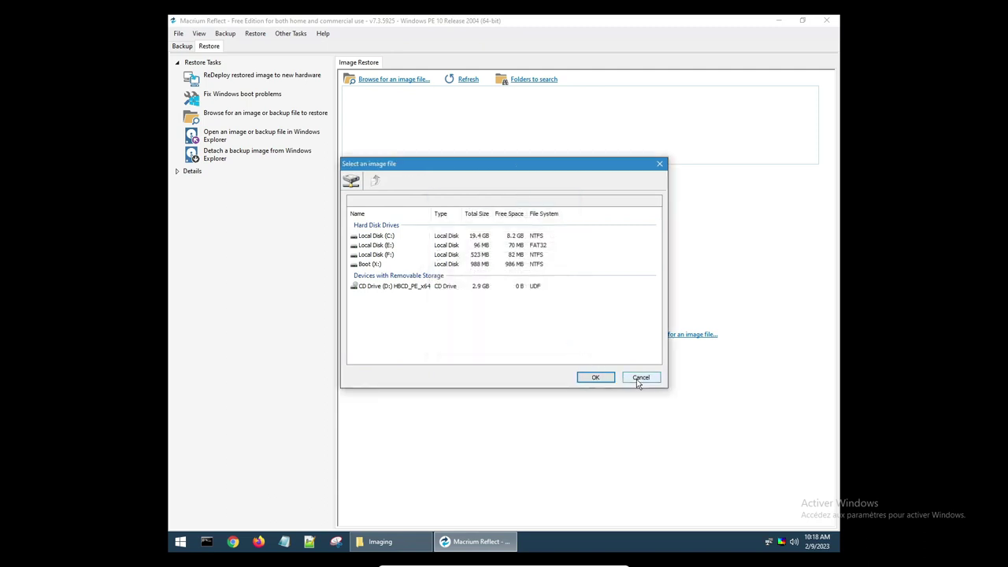
click(640, 378)
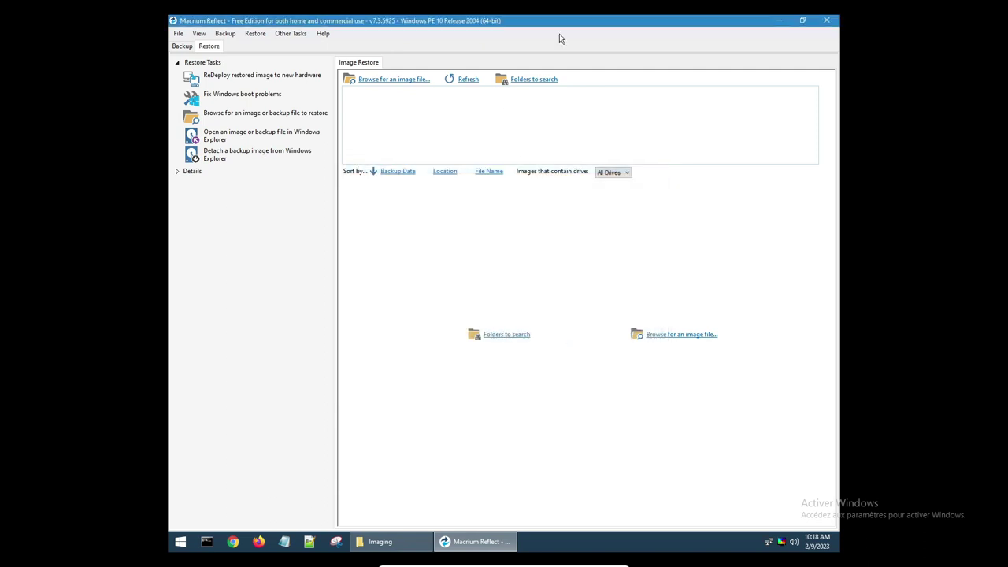
click(826, 20)
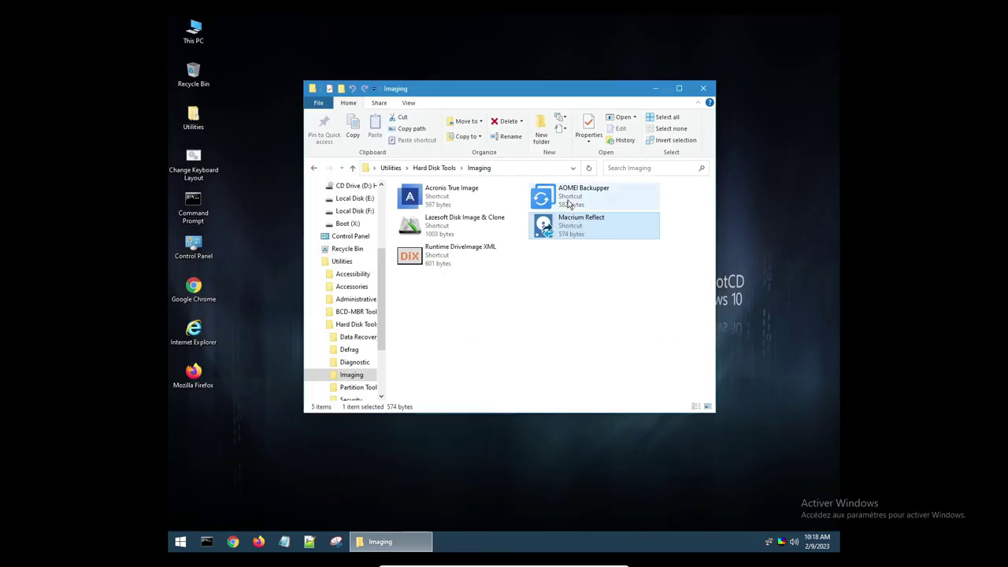
View the device selection of the HDD Low Level Format Tool from the Security folder of Hard Disk Tools, and close the tool.
click(451, 195)
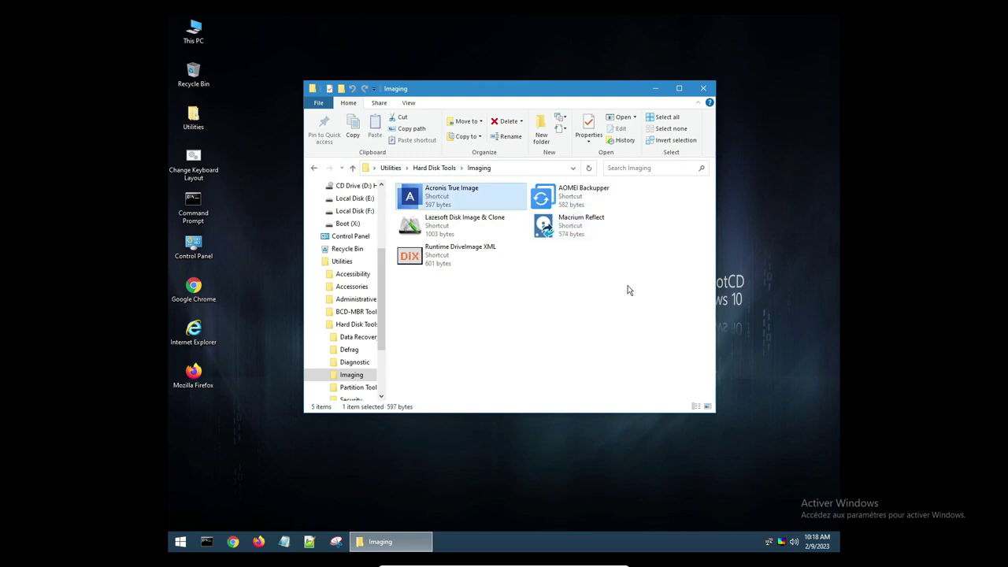
click(447, 168)
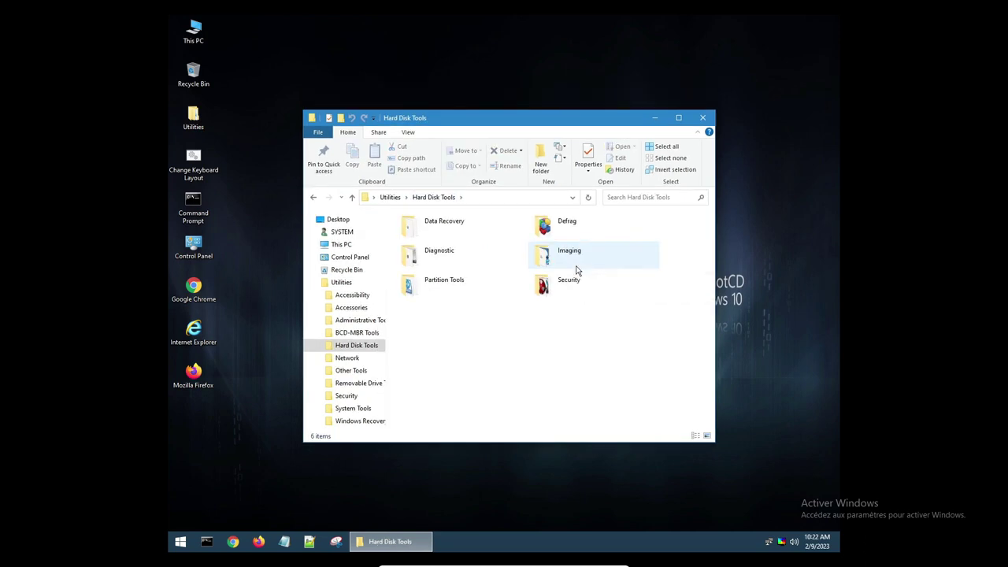
double_click(569, 280)
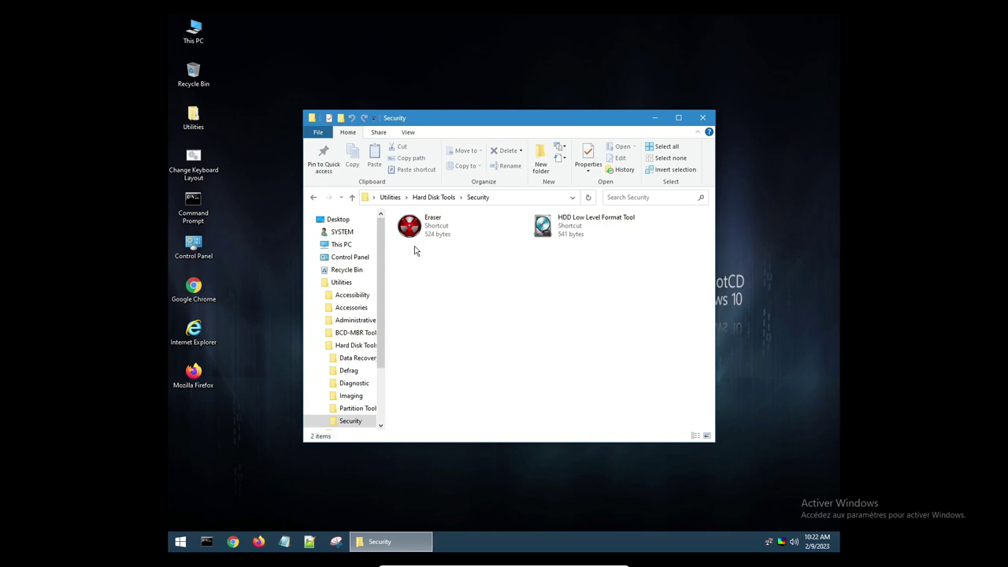
double_click(558, 235)
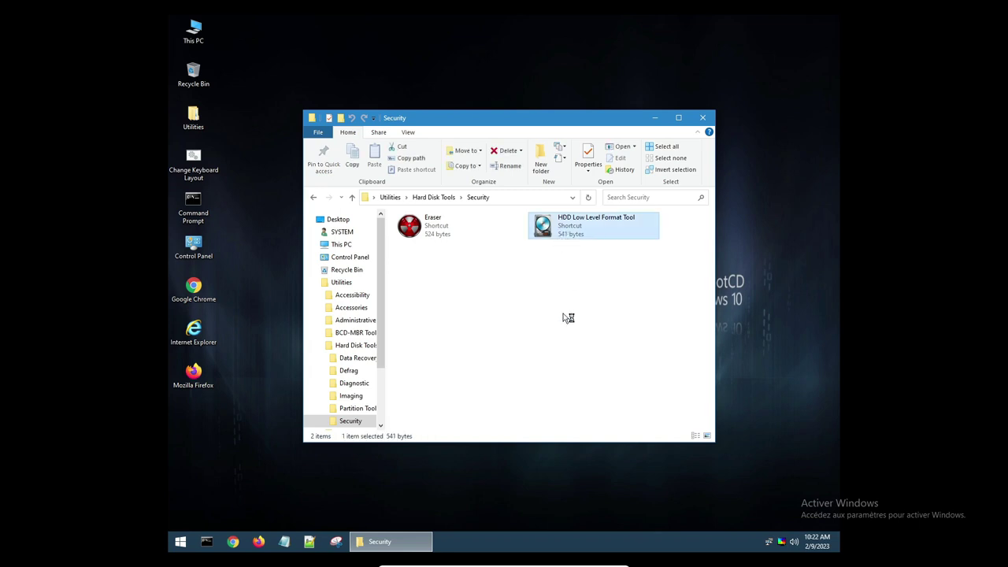
click(570, 362)
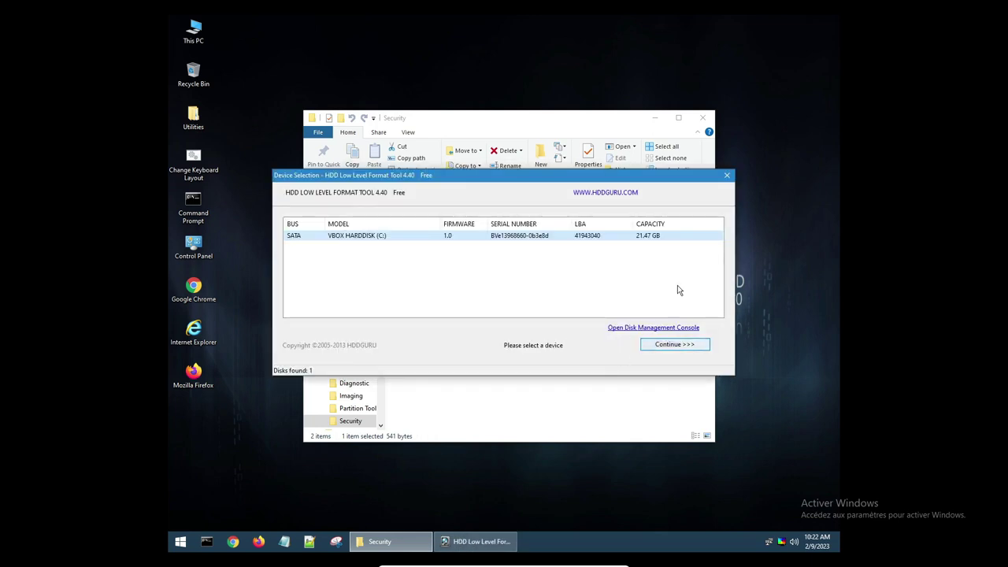
click(727, 176)
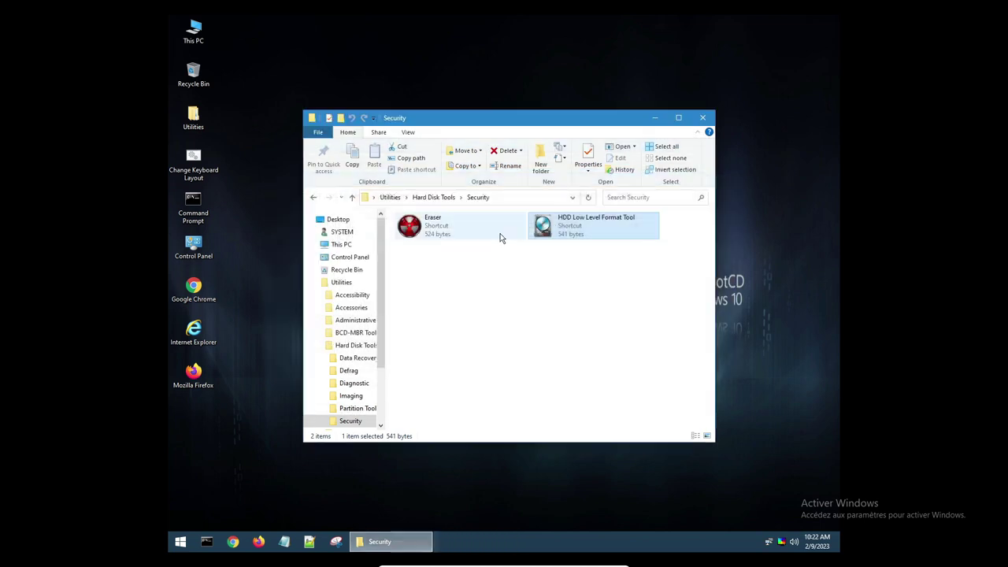
View the programs in the Other Tools folder of Utilities and select 7-Zip File Manager.
click(427, 202)
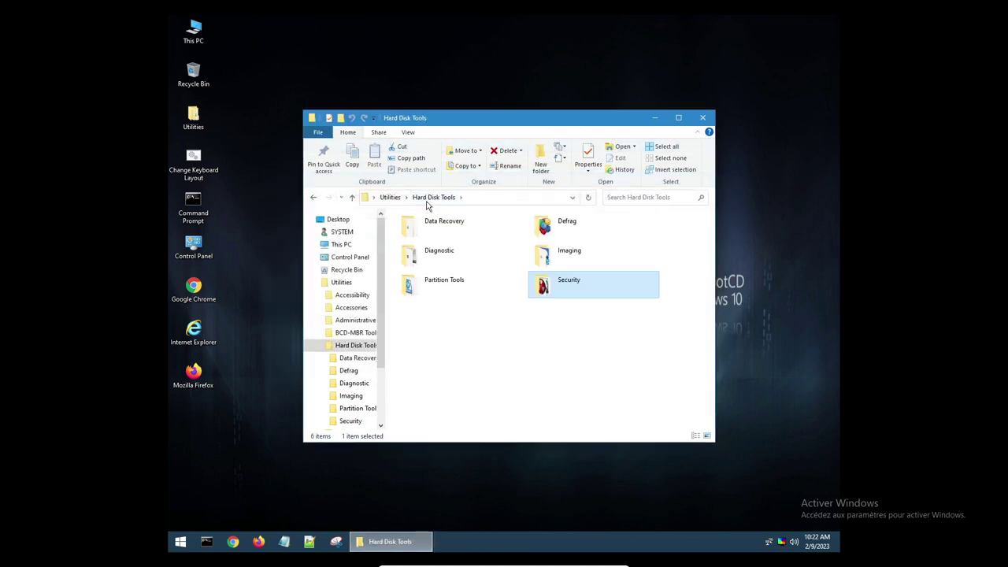
click(426, 202)
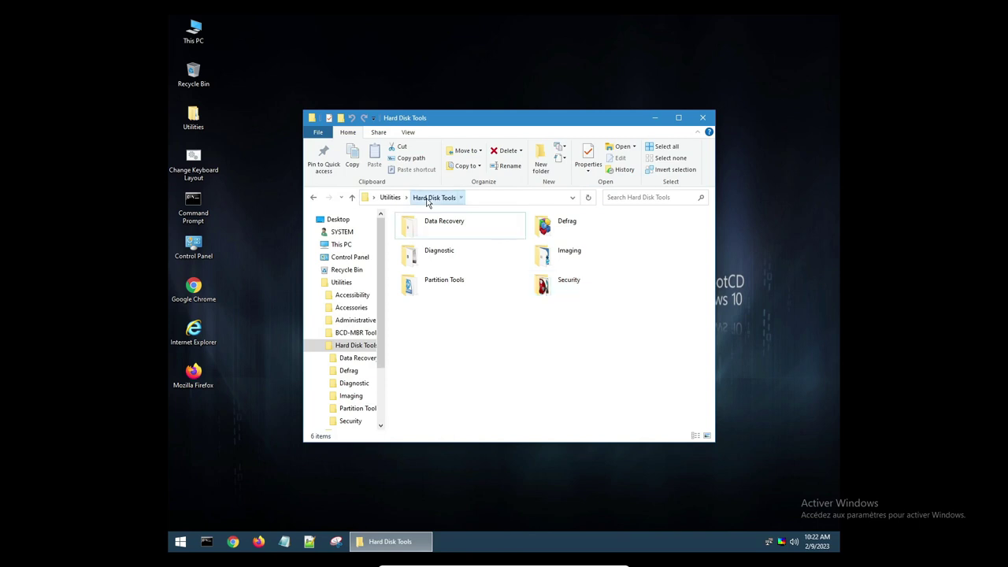
click(405, 197)
click(403, 200)
click(401, 202)
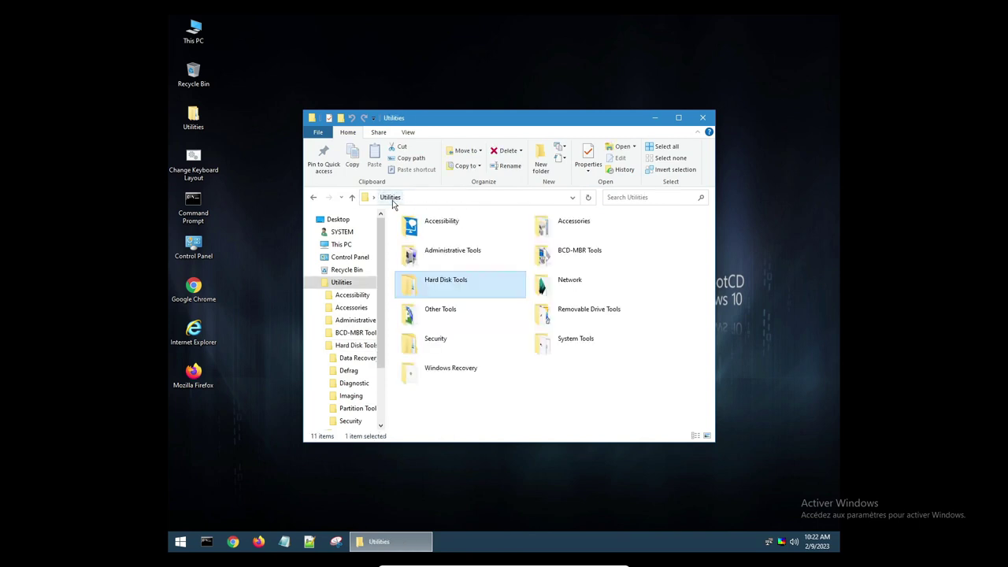
click(453, 325)
double_click(453, 326)
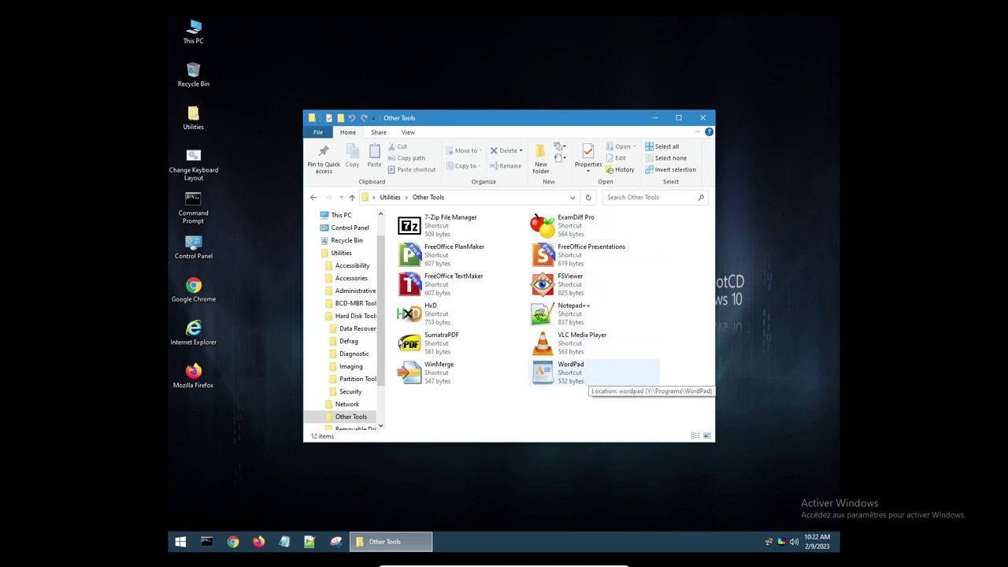
click(473, 230)
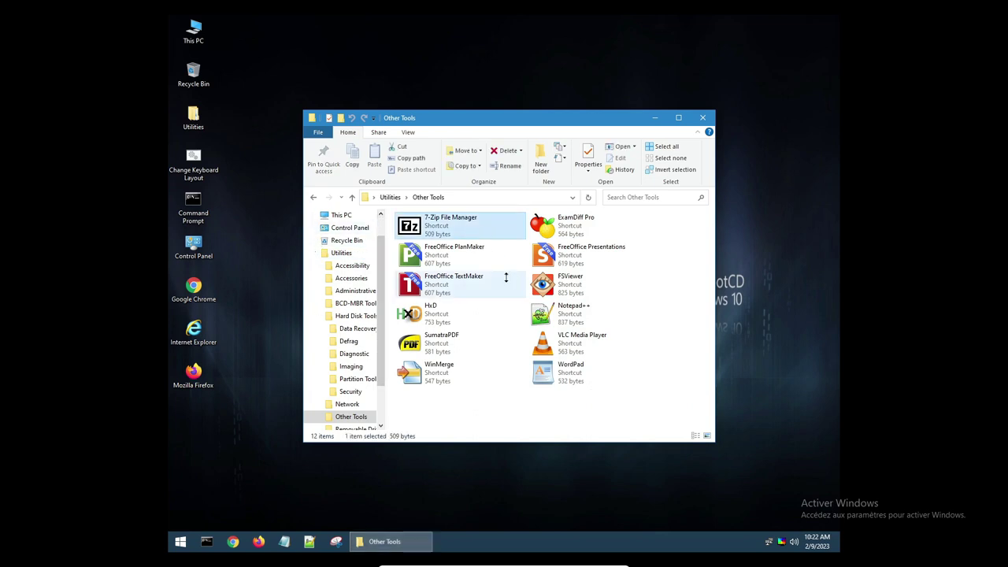
Open 7-Zip File Manager, close it, and return to the Utilities folder.
key(Return)
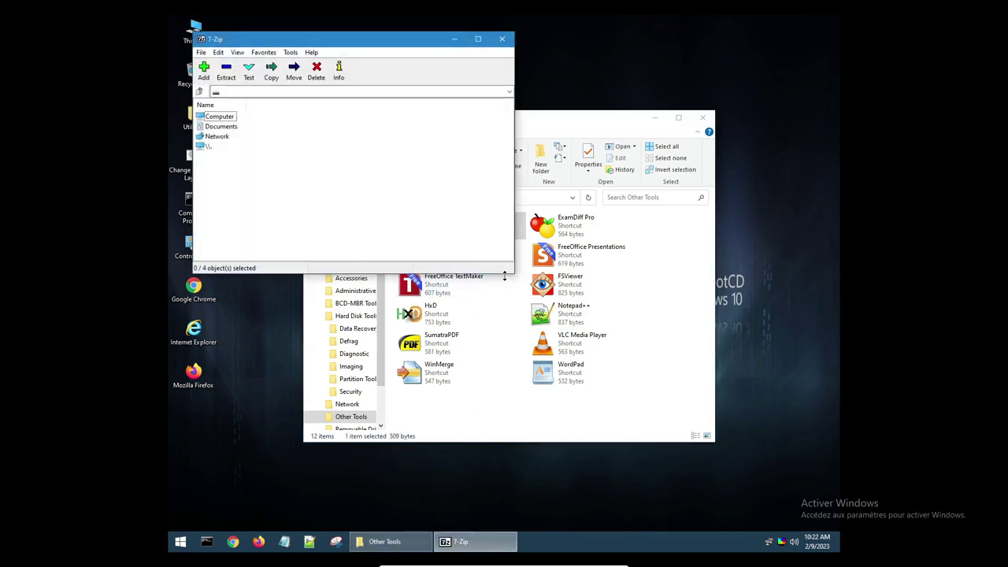
click(502, 39)
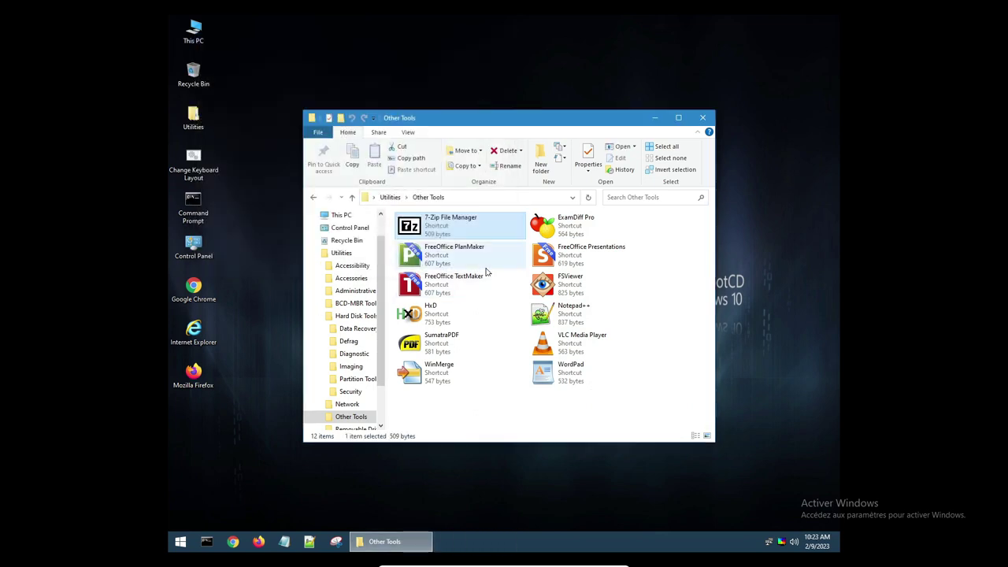
click(393, 200)
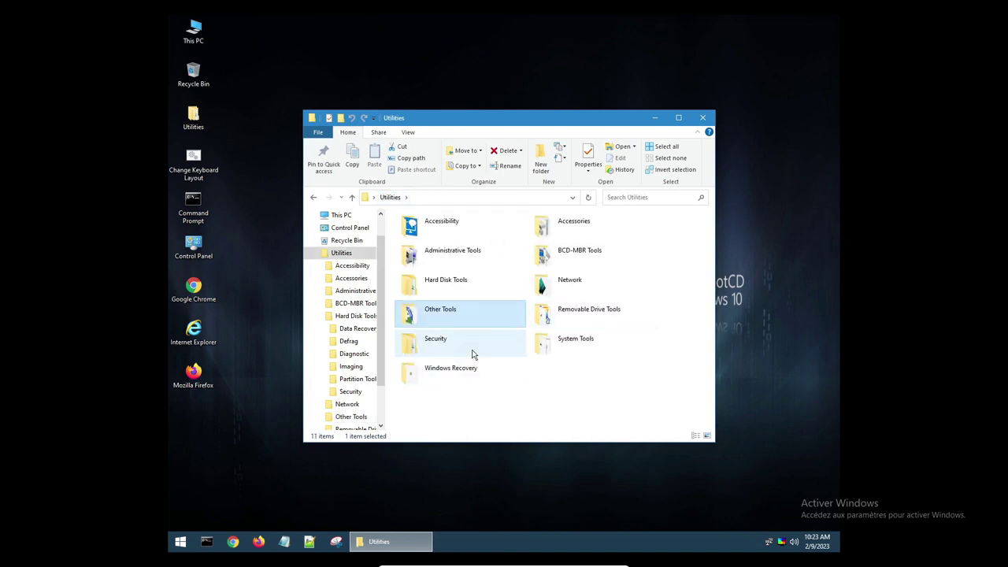
View the programs in the Antivirus folder of Security, and return to the Security folder.
double_click(473, 354)
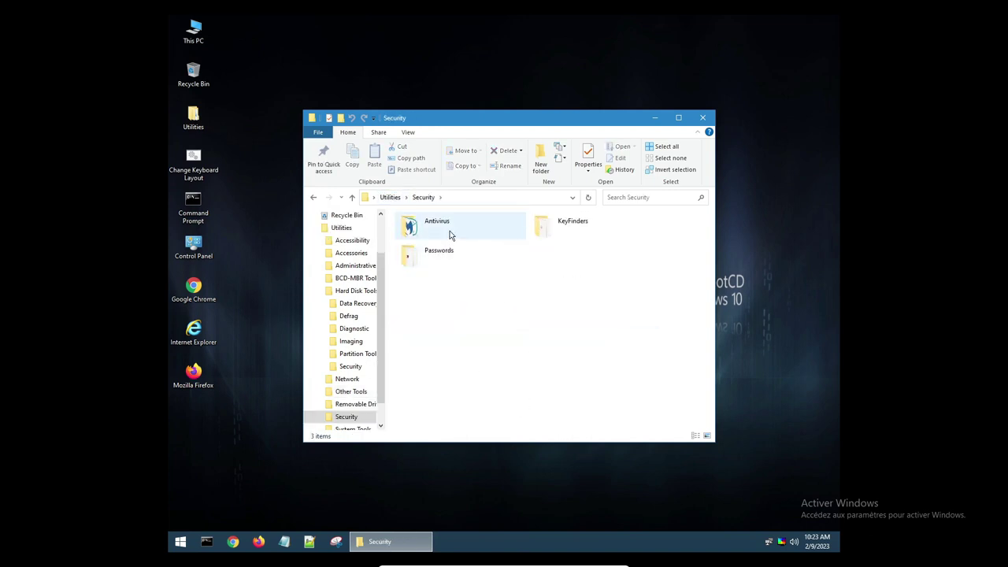
double_click(451, 234)
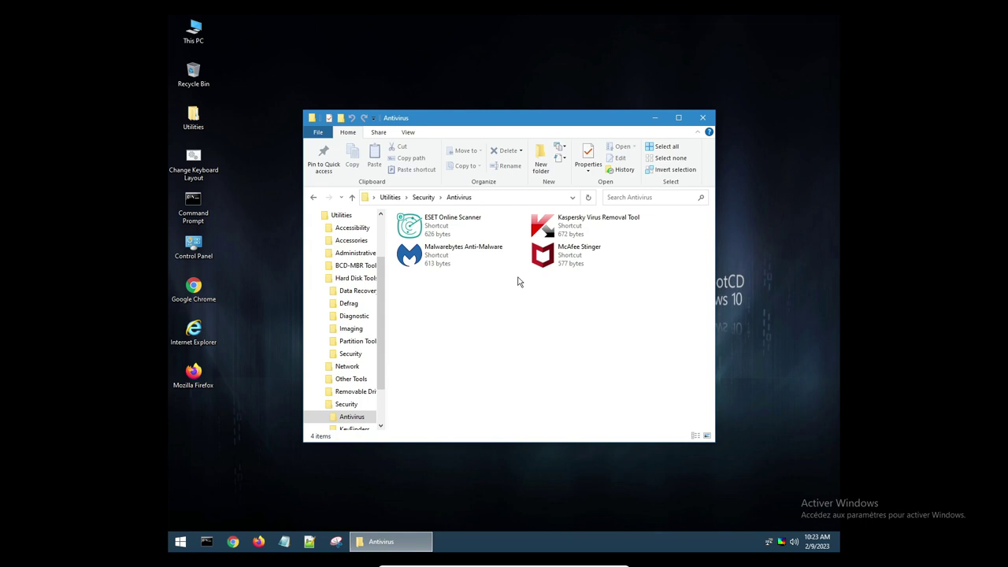
click(425, 198)
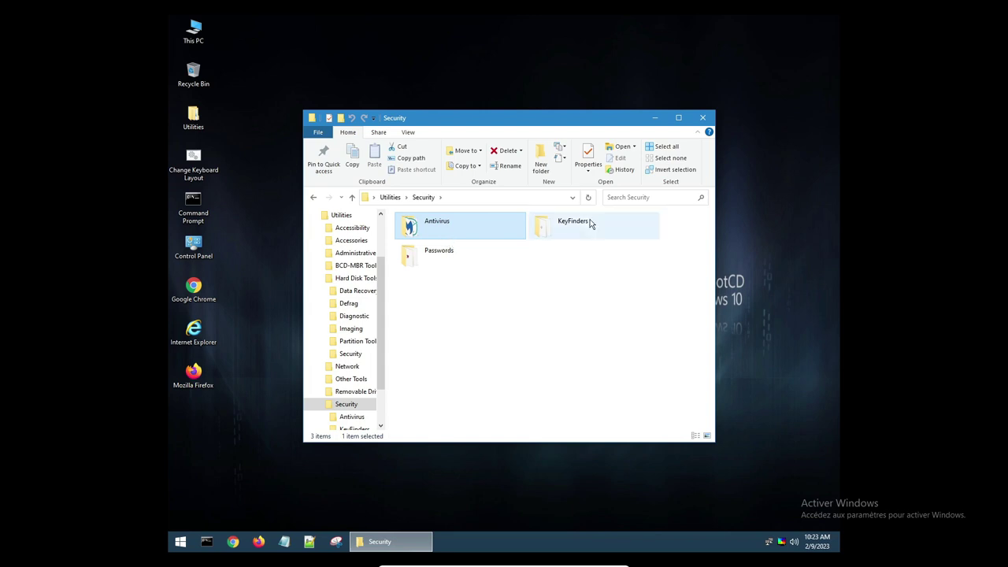
View the Windows product and installed key details in ShowKeyPlus from the KeyFinders folder, and close the tool.
double_click(566, 229)
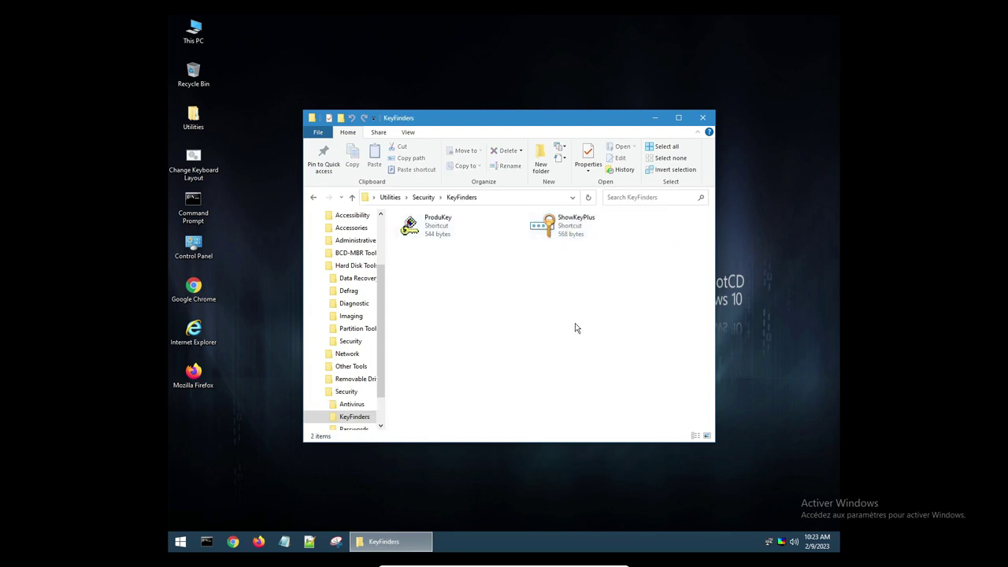
click(537, 231)
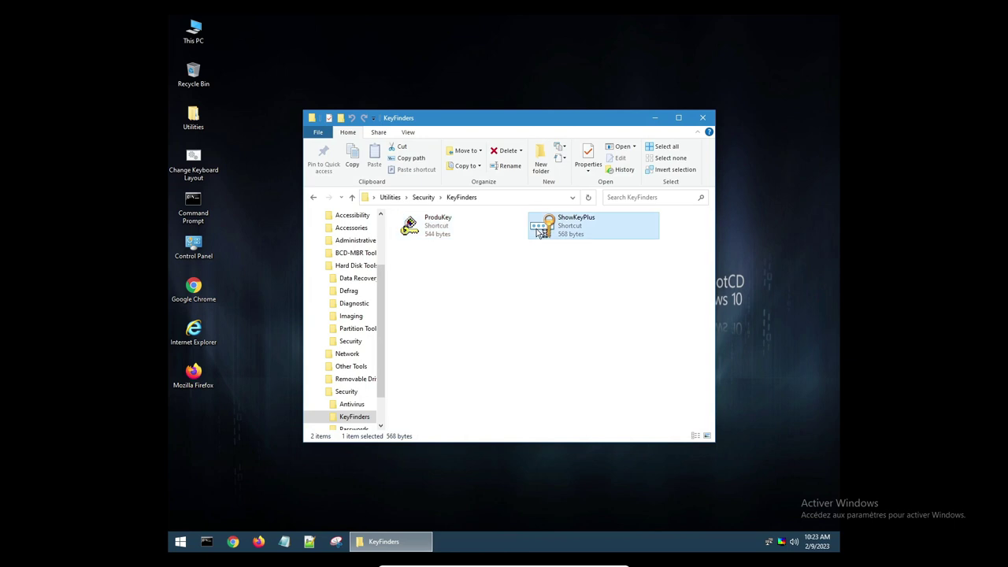
double_click(541, 231)
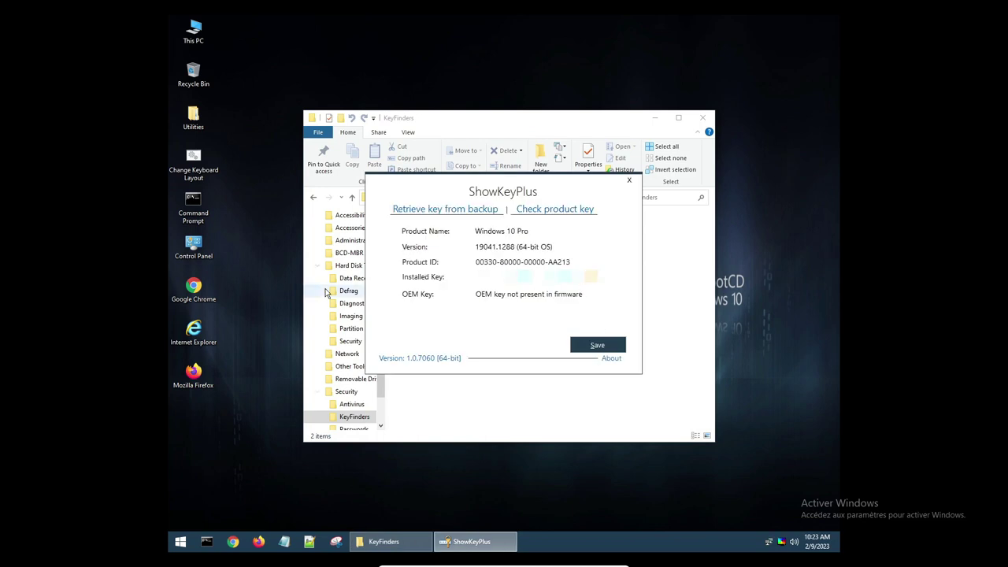
click(626, 185)
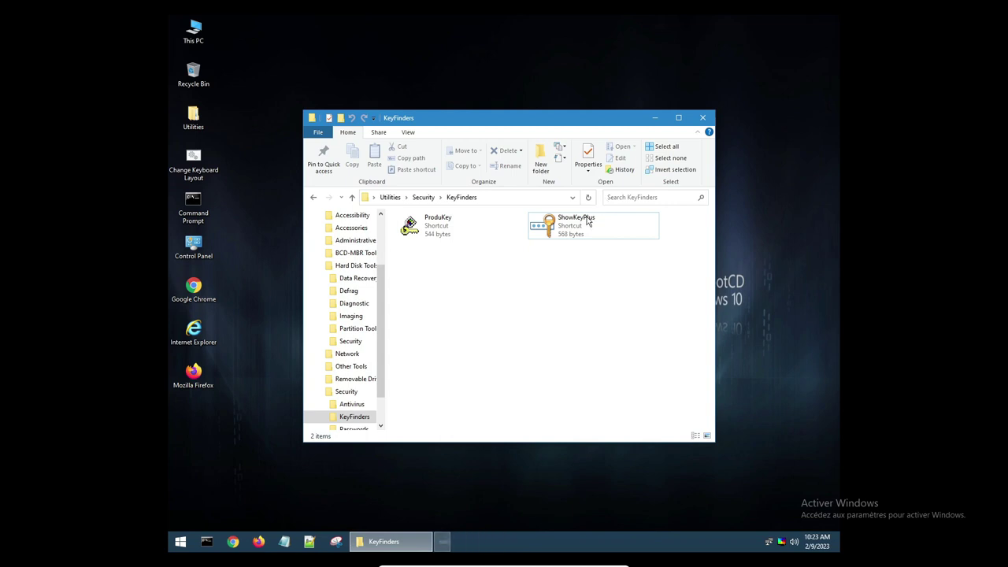
double_click(587, 222)
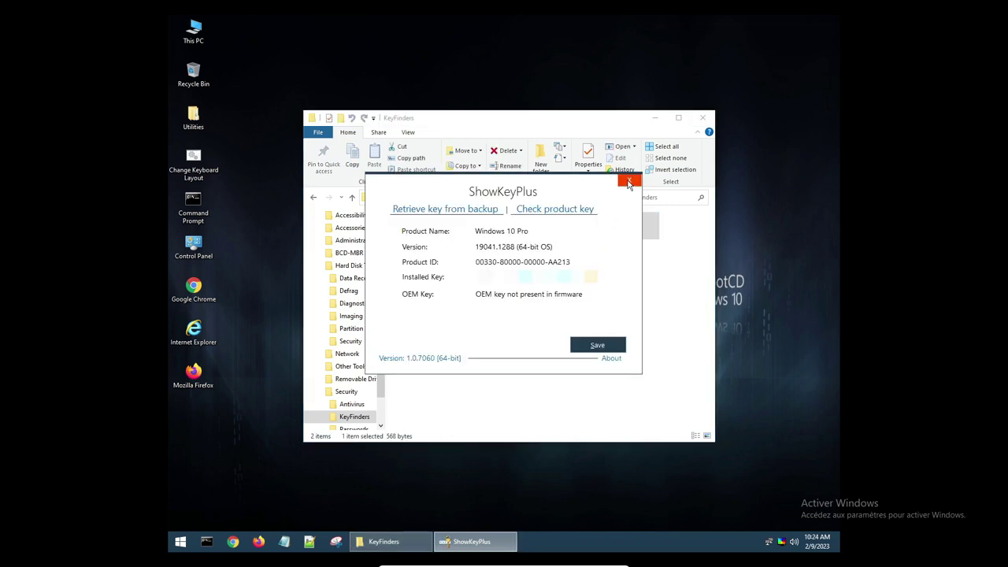
click(629, 183)
View the password tools in the Passwords folder of Security, and return to the Security folder.
click(423, 198)
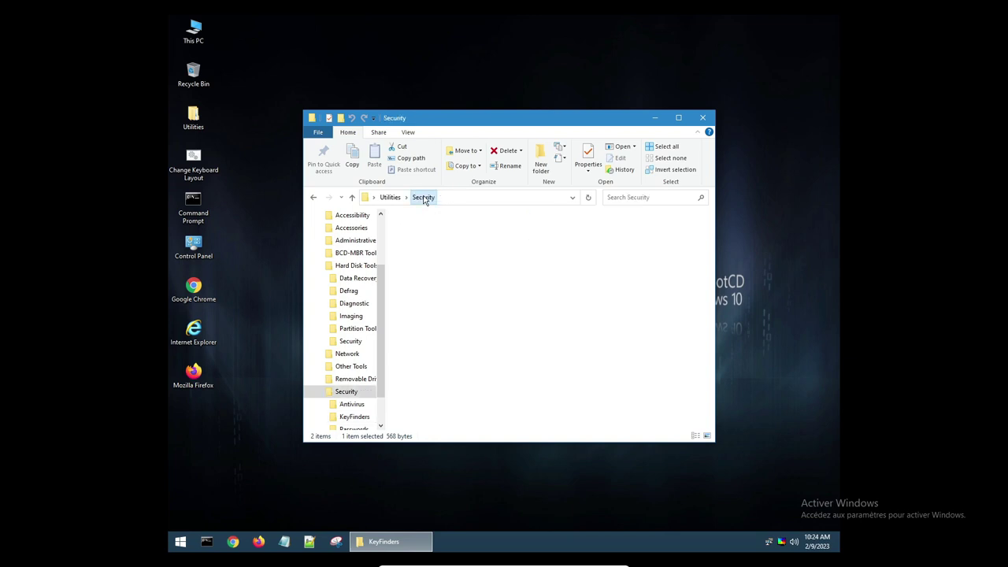
double_click(438, 248)
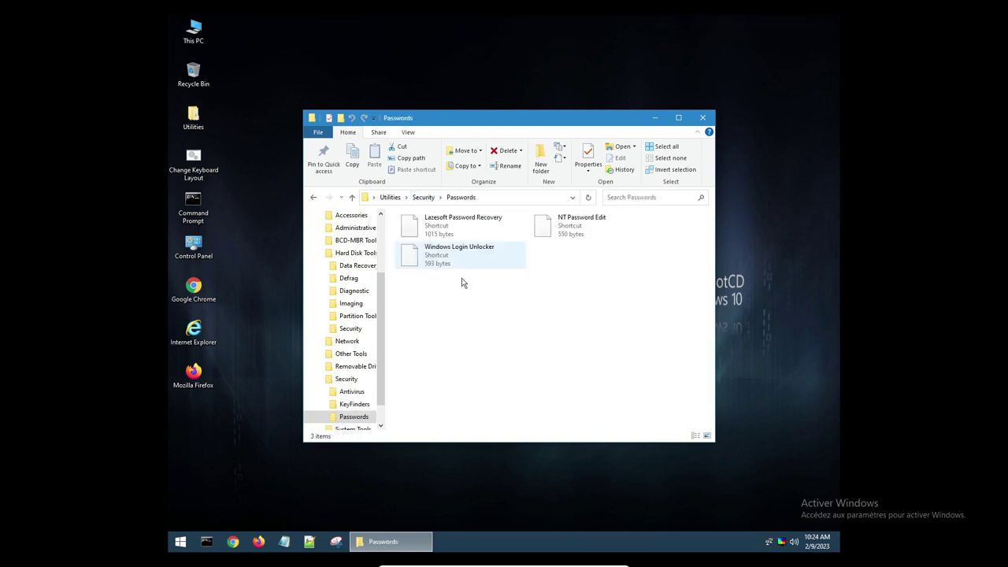
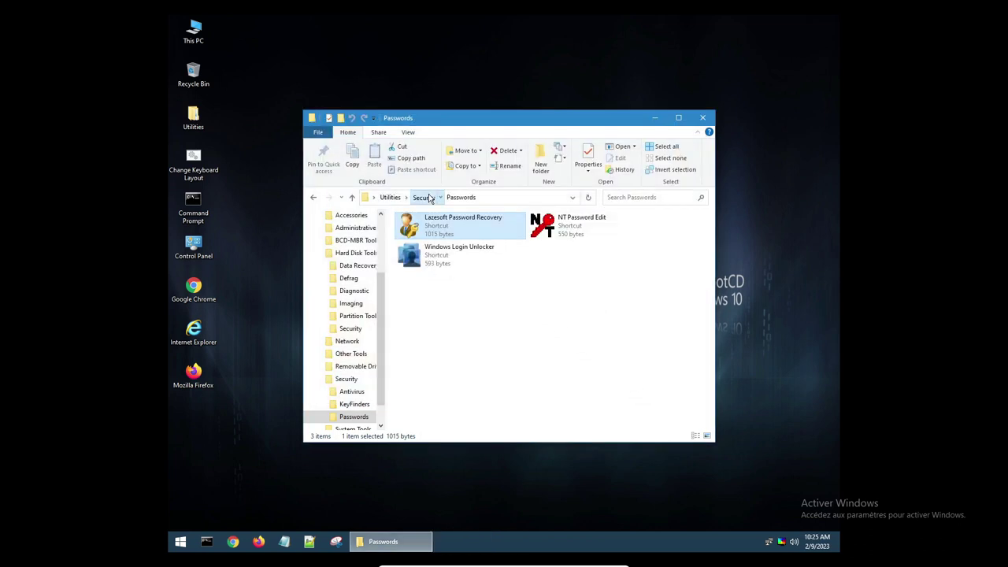
click(427, 198)
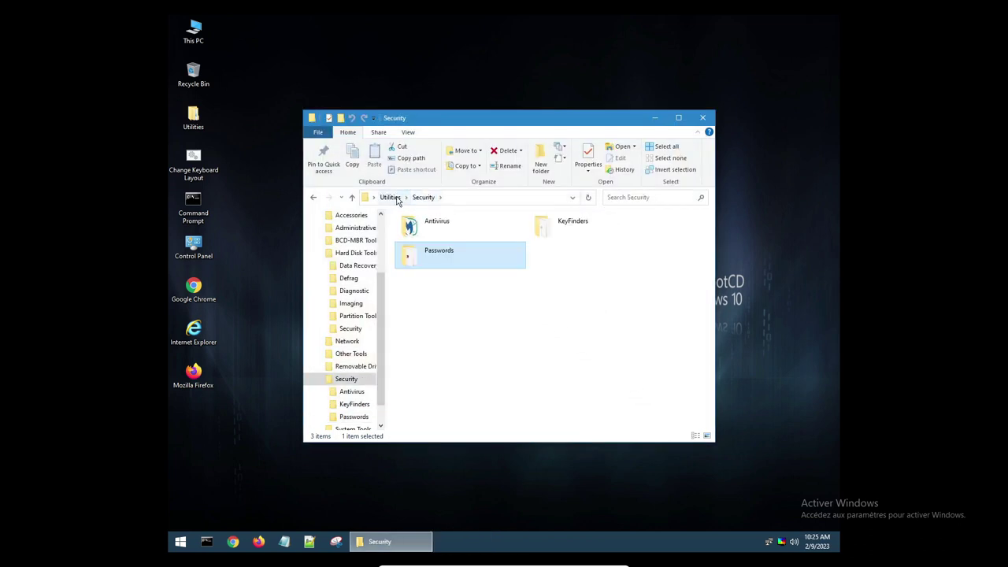
Launch Lazesoft Windows Recovery from the Windows Recovery folder of Utilities for the Microsoft Windows 10 x64 Edition installation.
click(390, 197)
double_click(470, 380)
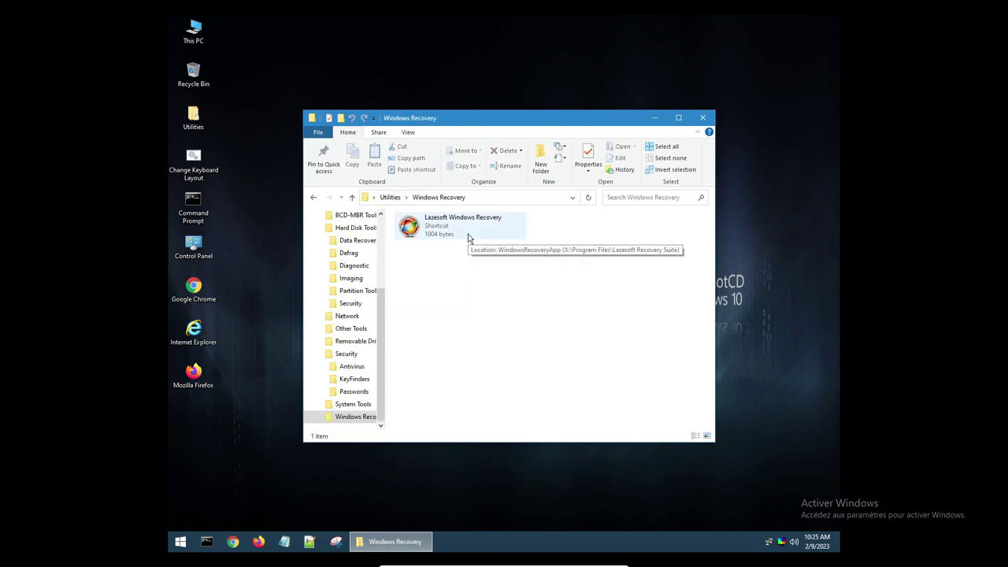
double_click(465, 233)
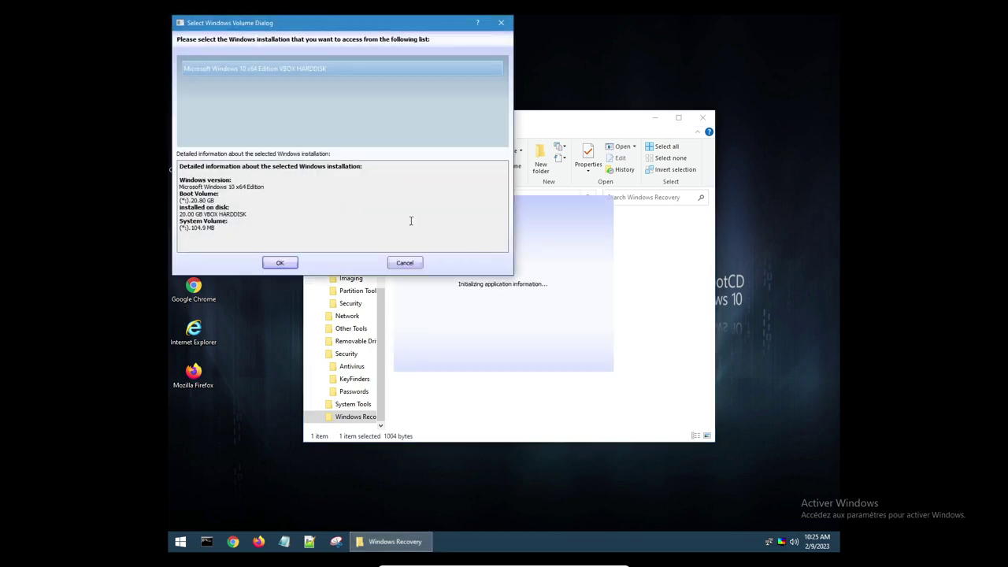
click(292, 262)
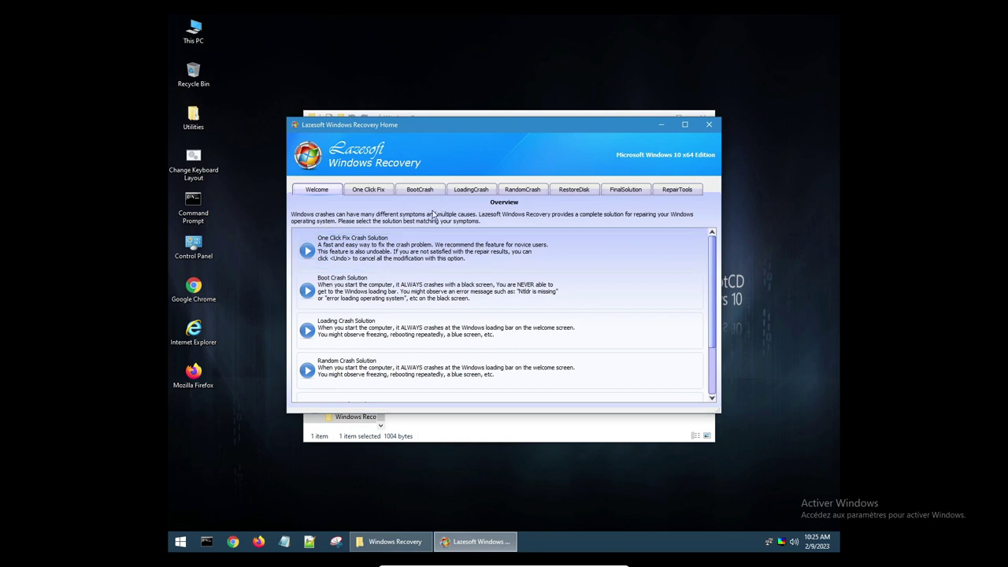
Examine the One Click Fix solution and the BootCrash options Fix Boot Sector, Rebuild Boot Menu and Missing Windows File Repair.
click(380, 191)
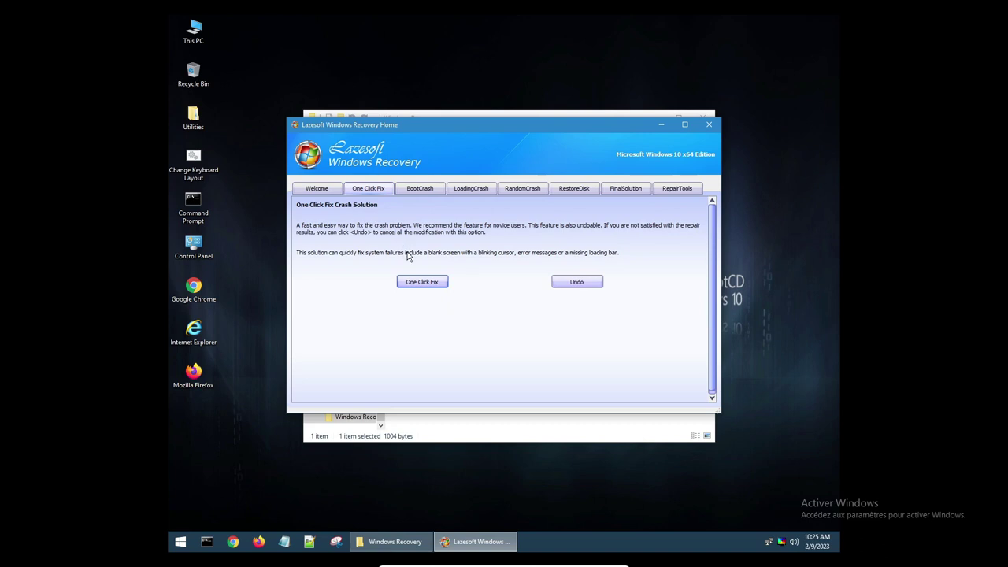
click(426, 191)
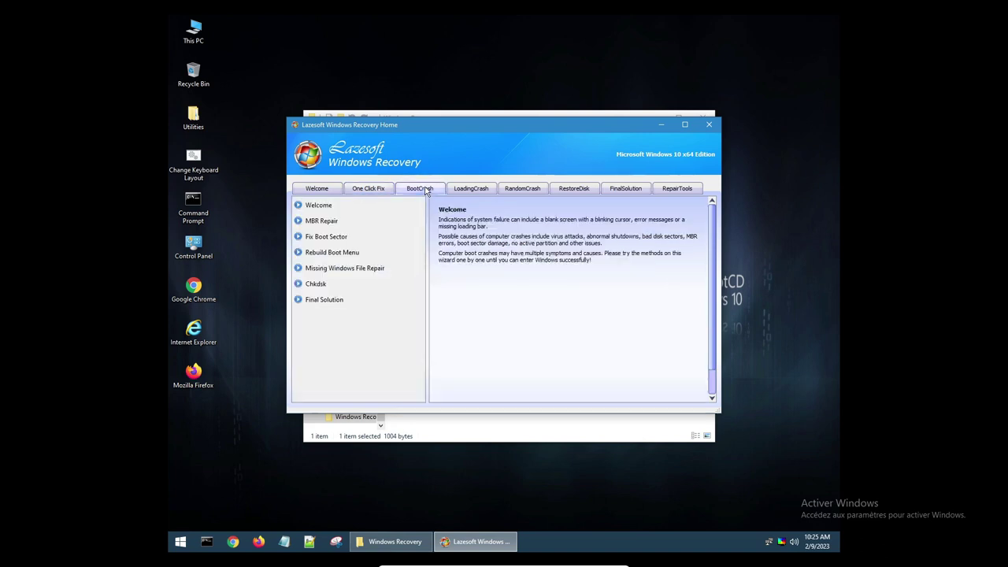
click(394, 241)
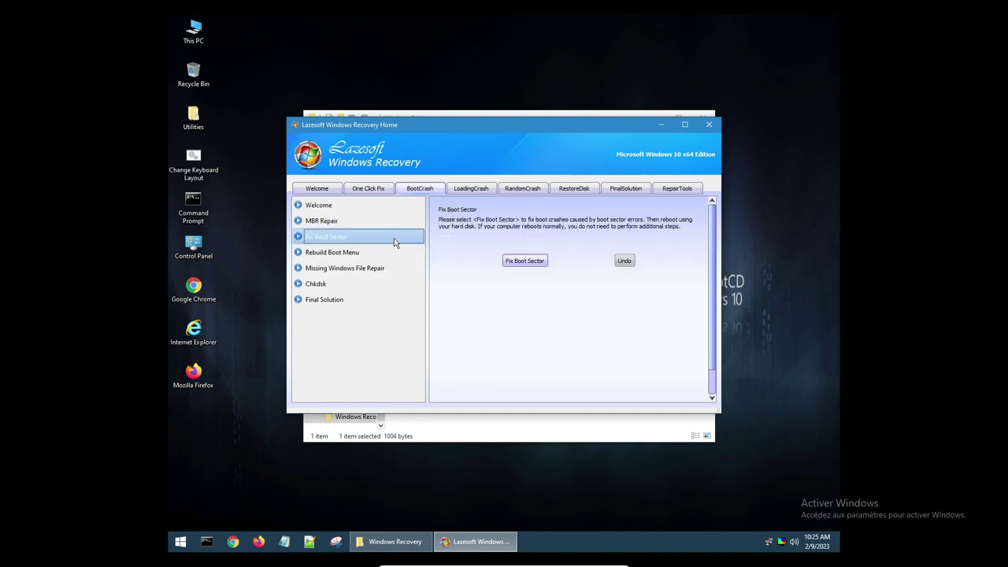
click(386, 251)
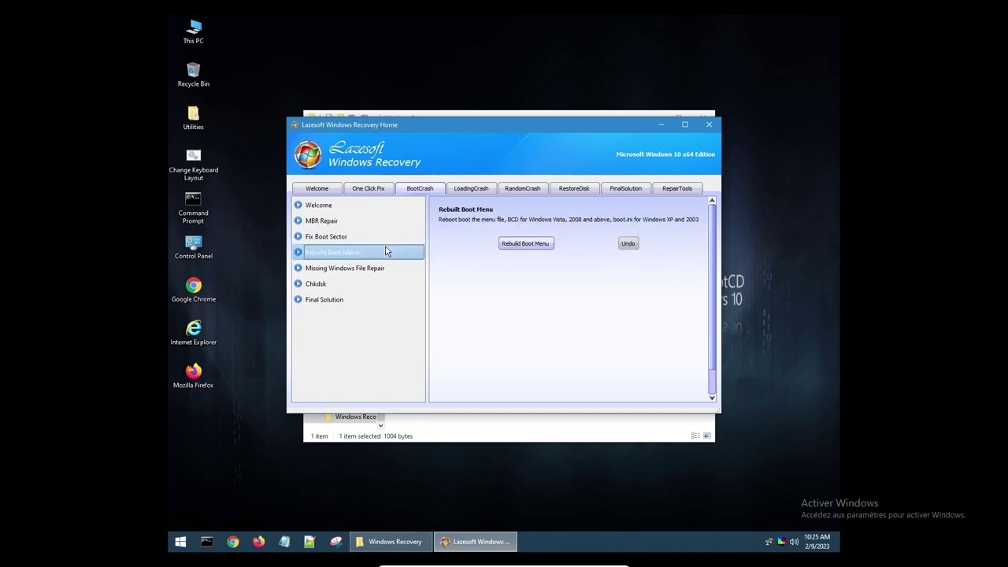
click(380, 269)
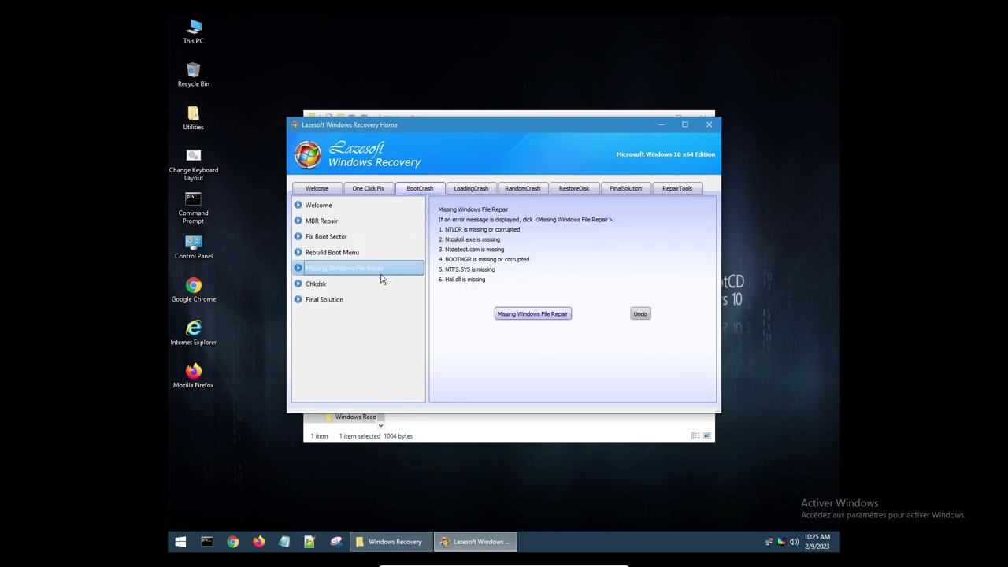
Start Chkdsk from the BootCrash solutions and close its console window during the scan.
click(383, 285)
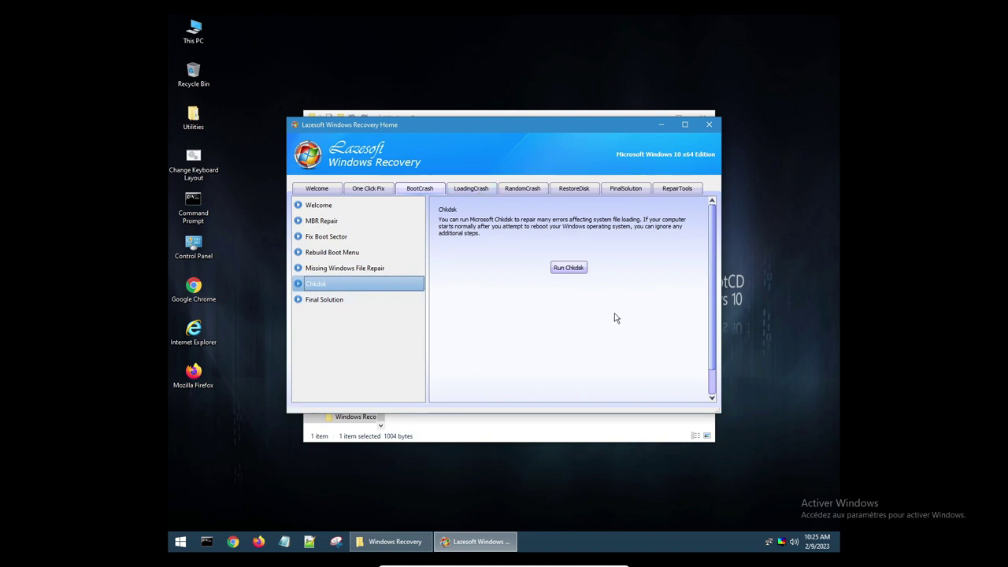
click(574, 267)
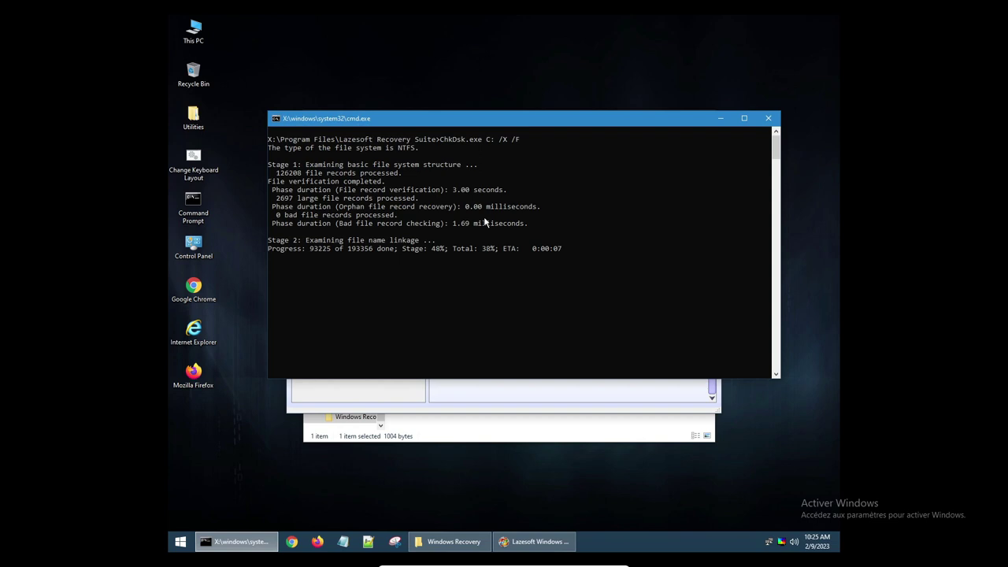
click(770, 118)
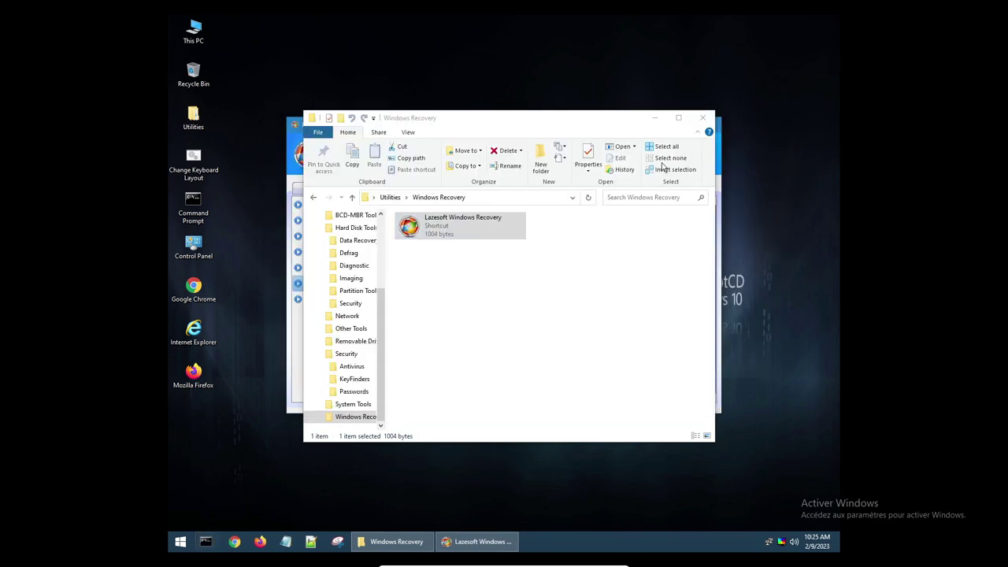
Examine the LoadingCrash, RestoreDisk and FinalSolution options, return to the Welcome overview, and close Lazesoft Windows Recovery.
click(485, 190)
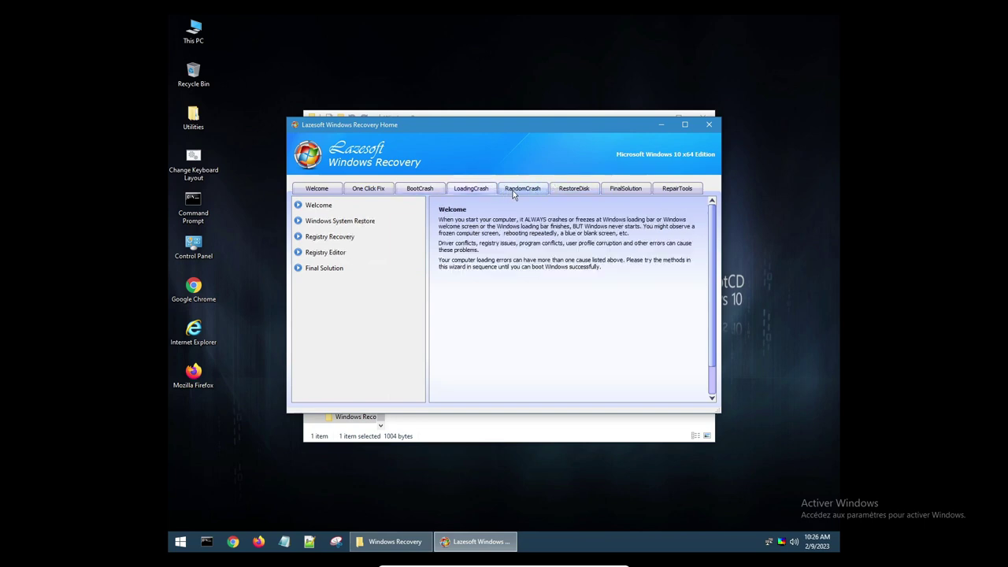
click(569, 194)
click(612, 193)
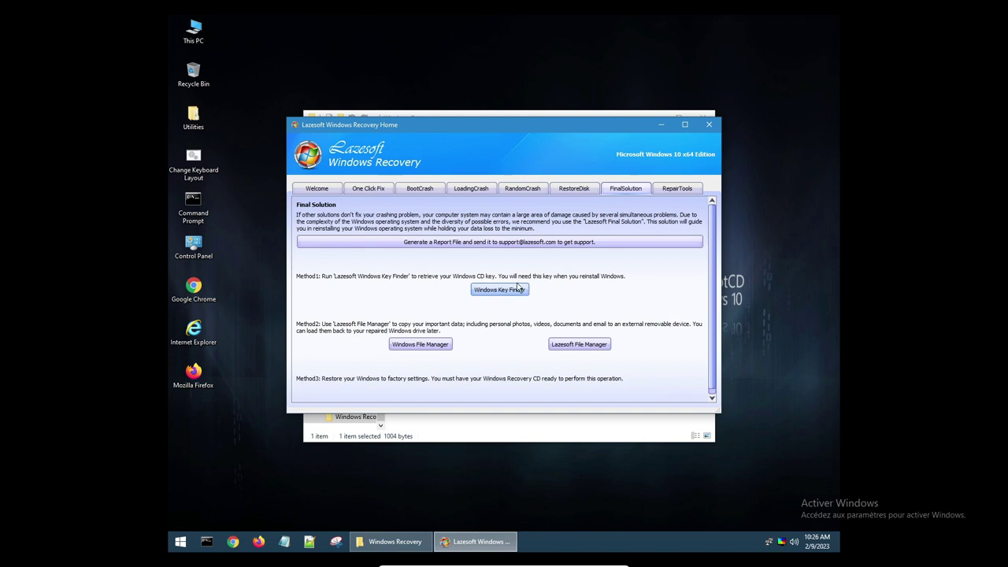
click(316, 189)
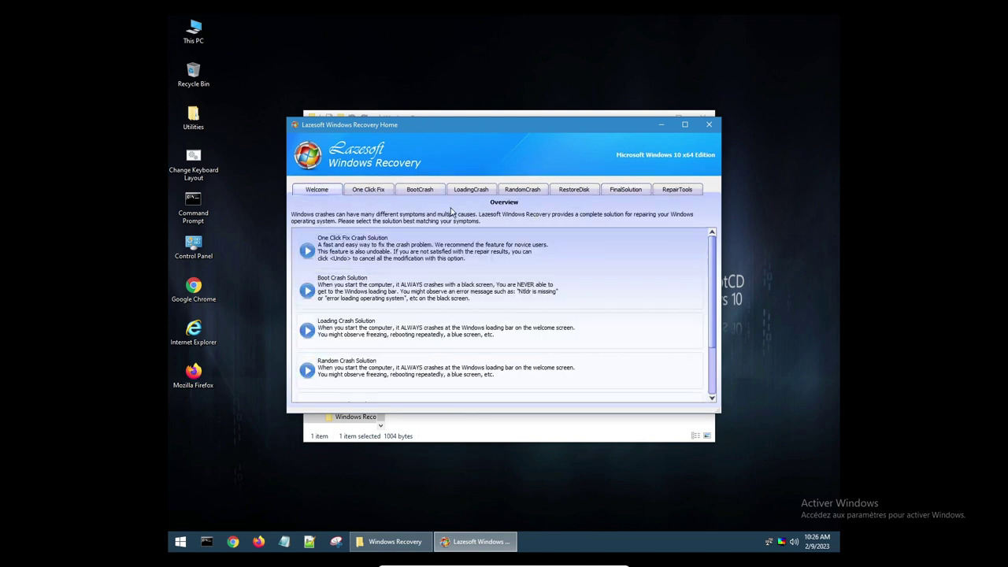
click(707, 126)
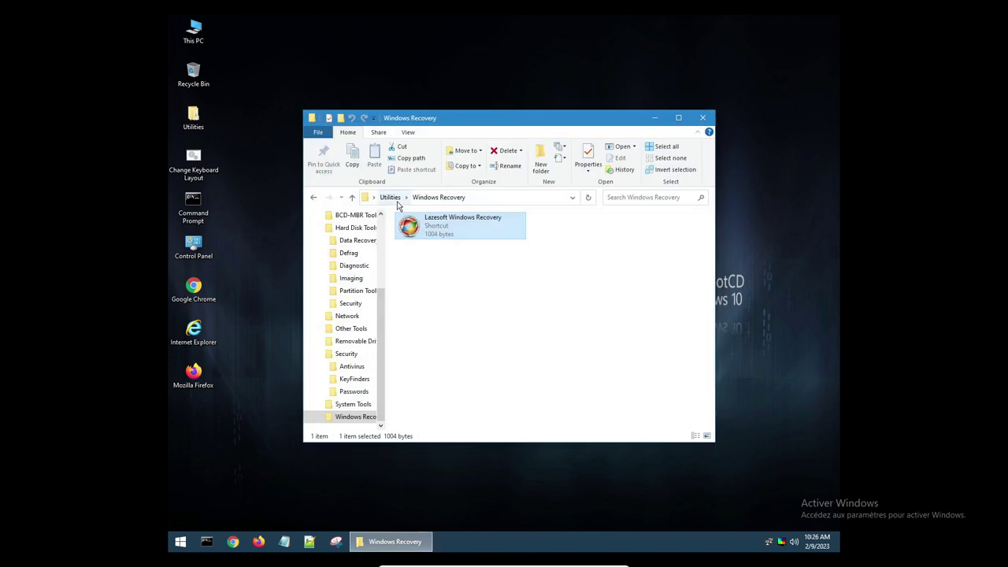
Open Regedit from the Accessories folder of Utilities, view the HKEY_CLASSES_ROOT key, and close the editor.
click(397, 201)
double_click(583, 232)
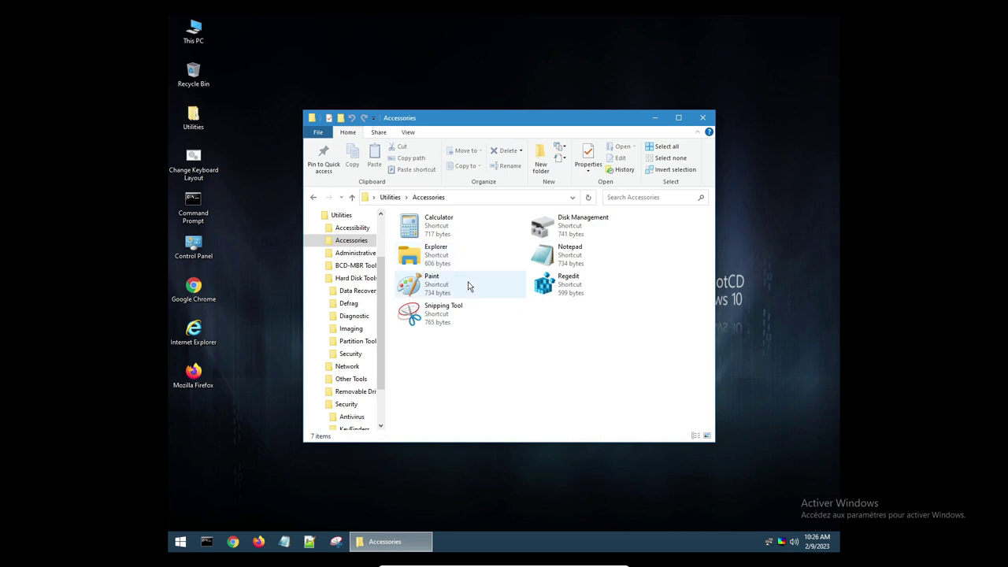
double_click(551, 290)
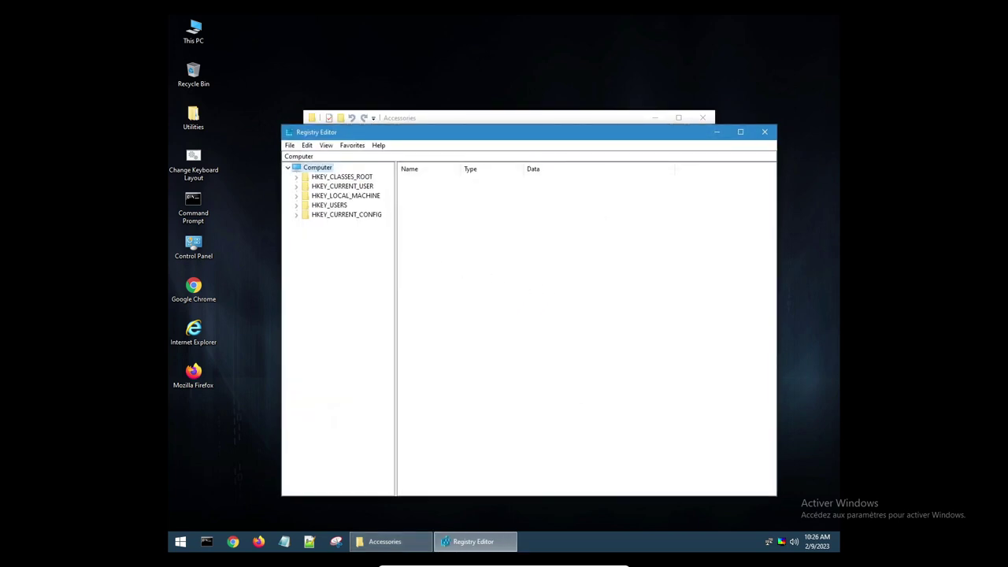
double_click(372, 178)
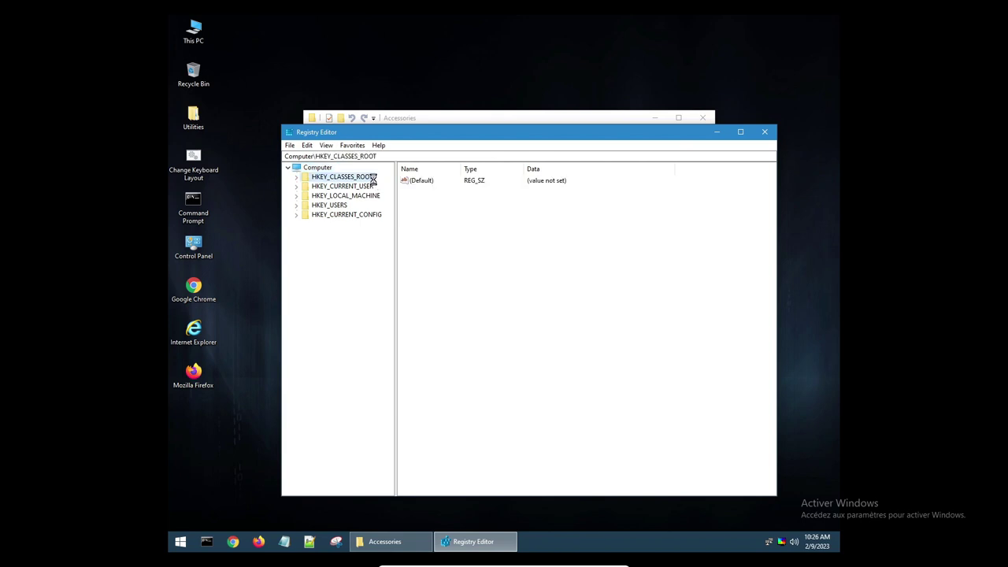
click(764, 132)
View the programs in the BCD-MBR Tools folder of Utilities.
click(389, 197)
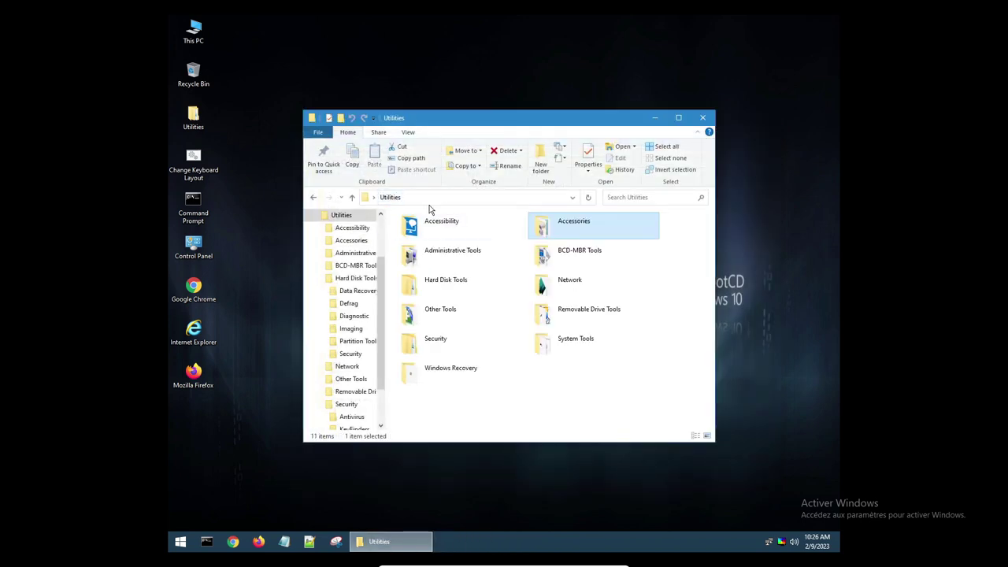
double_click(544, 253)
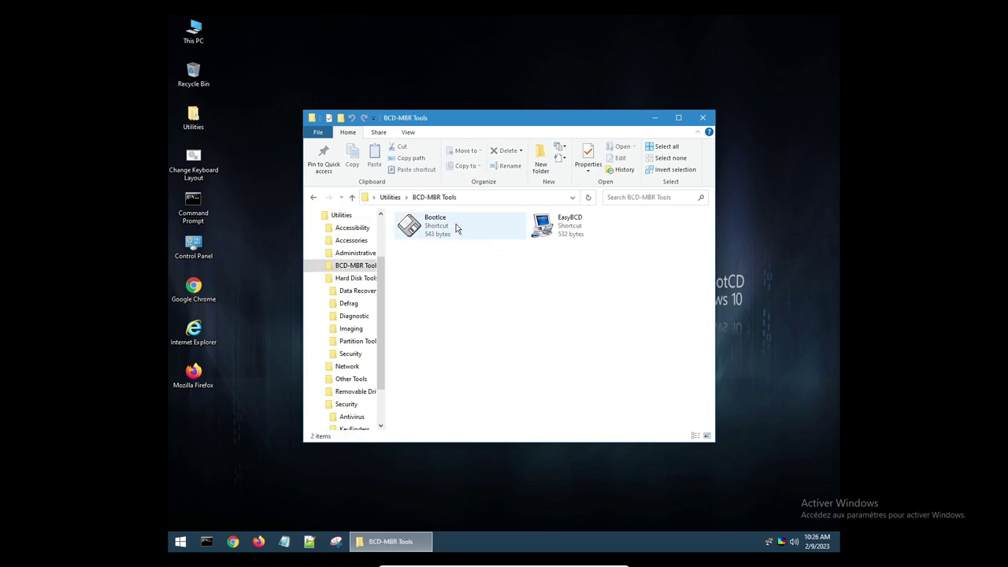
View the programs in the Network folder of Utilities and return to the Utilities folder.
click(390, 197)
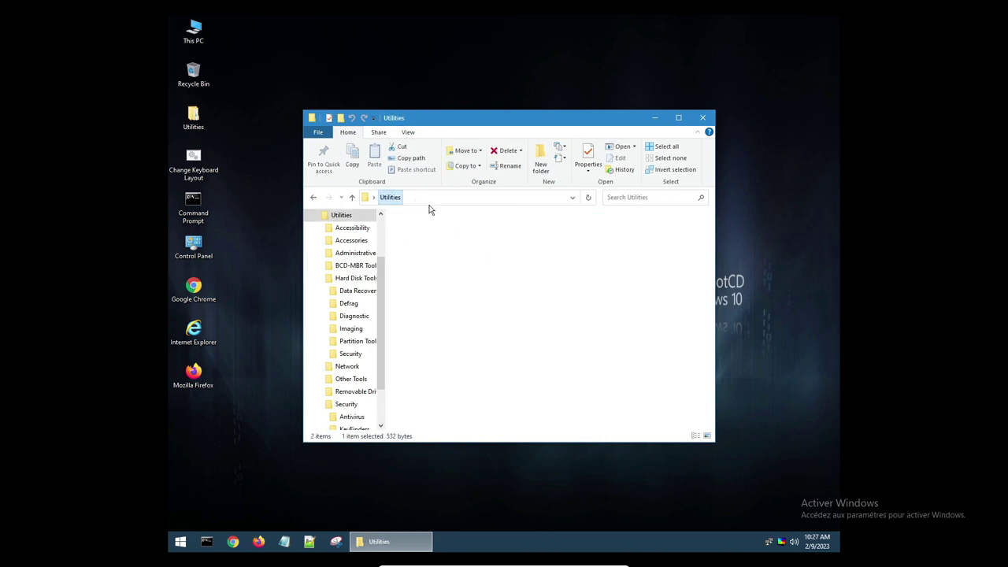
double_click(559, 281)
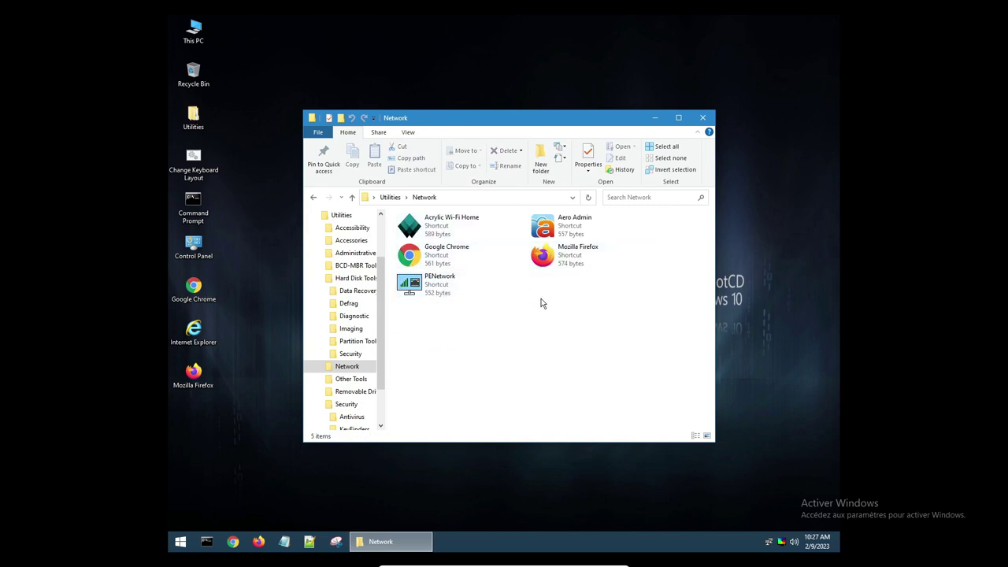
click(394, 201)
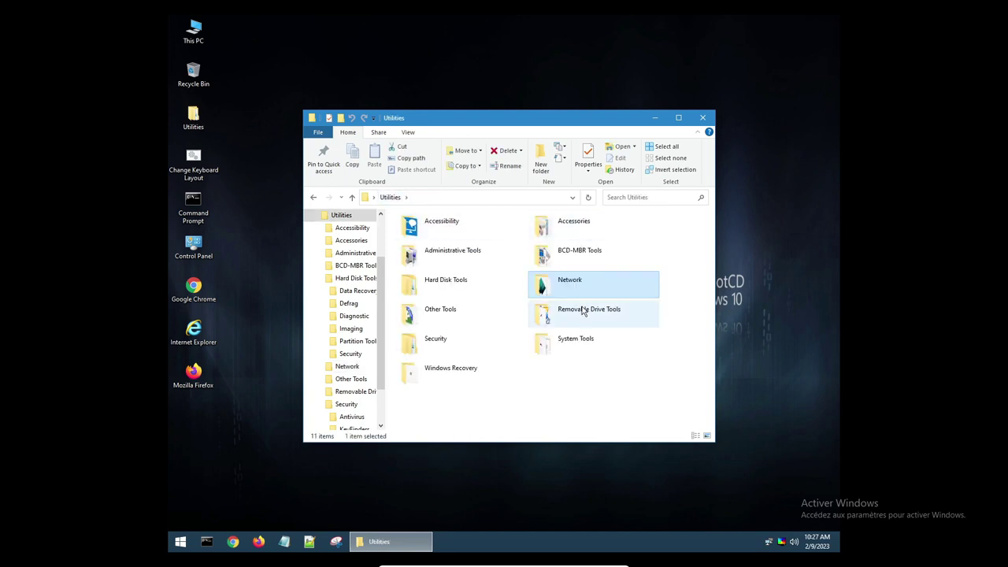
Open CDBurnerXP from the Removable Drive Tools folder, view its disc options, and exit it.
click(583, 315)
double_click(582, 315)
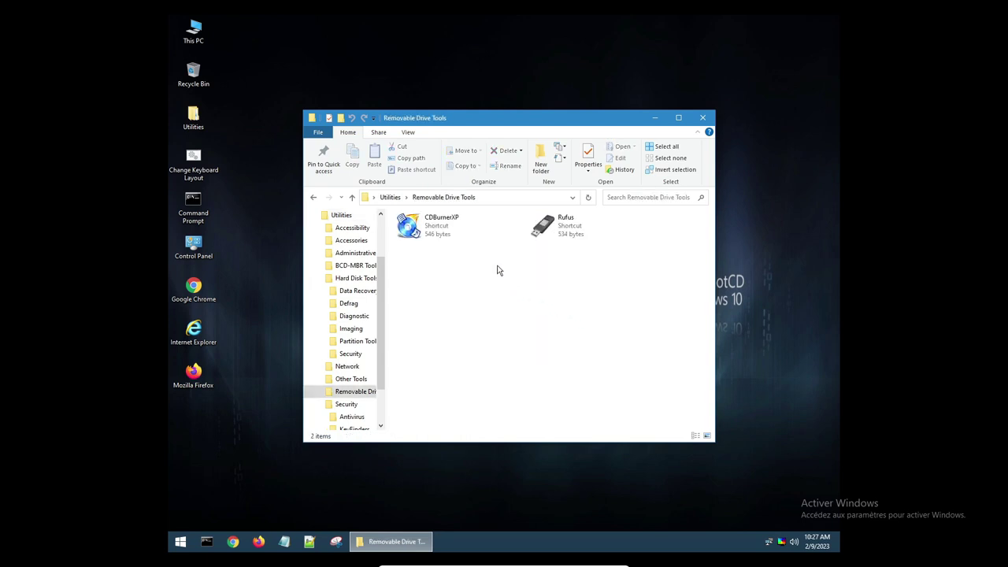
click(453, 238)
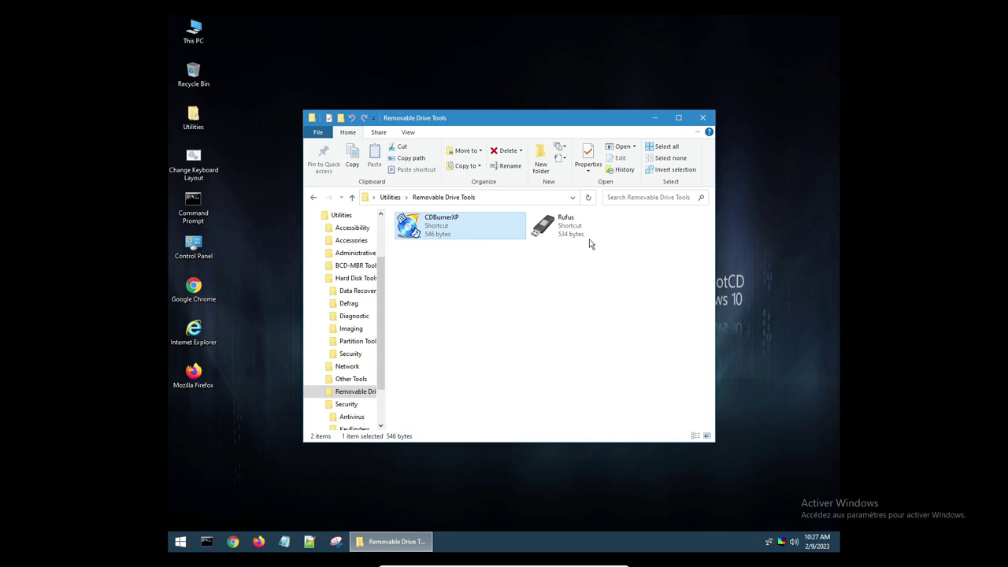
key(Return)
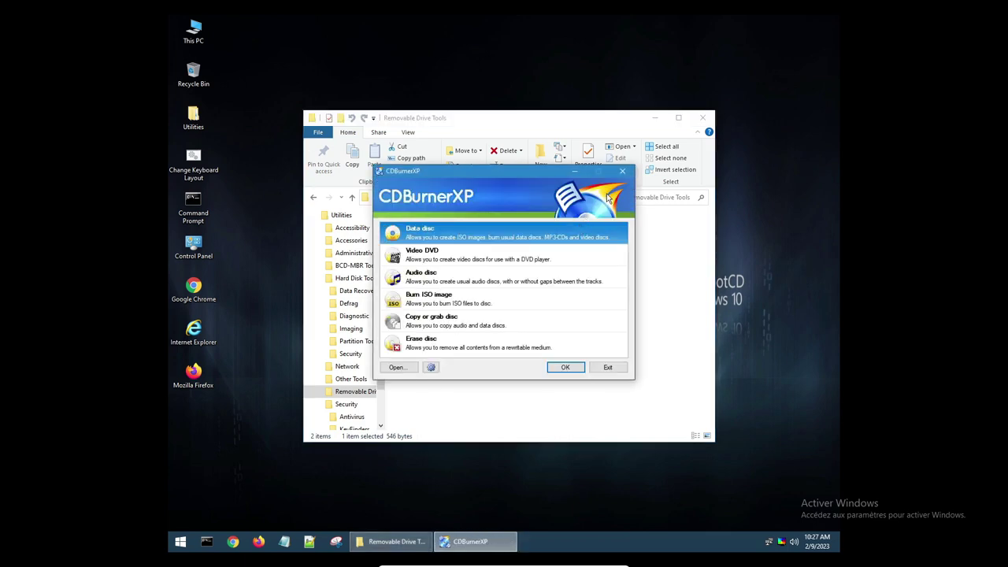
click(609, 368)
Open Rufus from Removable Drive Tools, close it, and return to the Utilities folder.
double_click(574, 226)
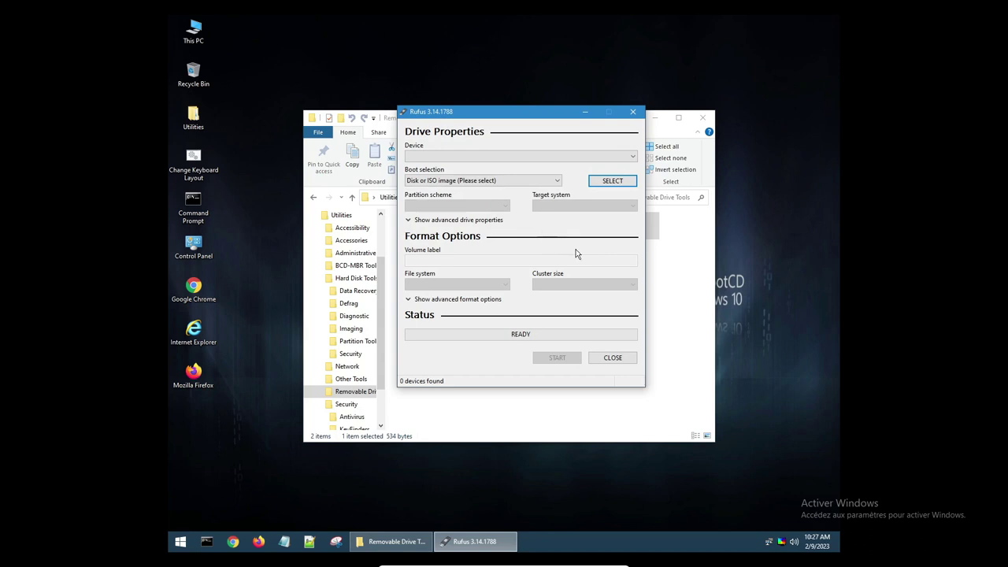
click(634, 115)
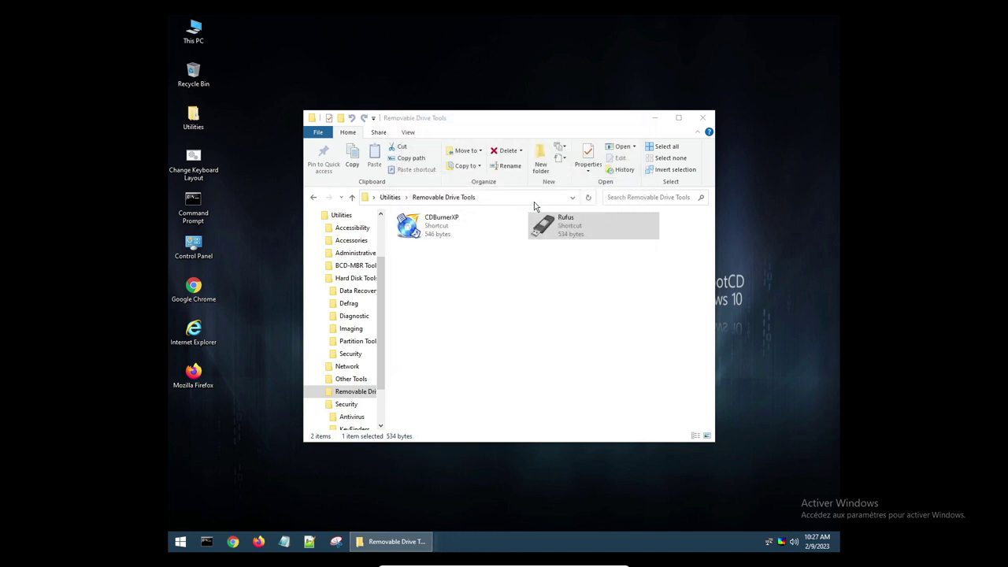
click(394, 199)
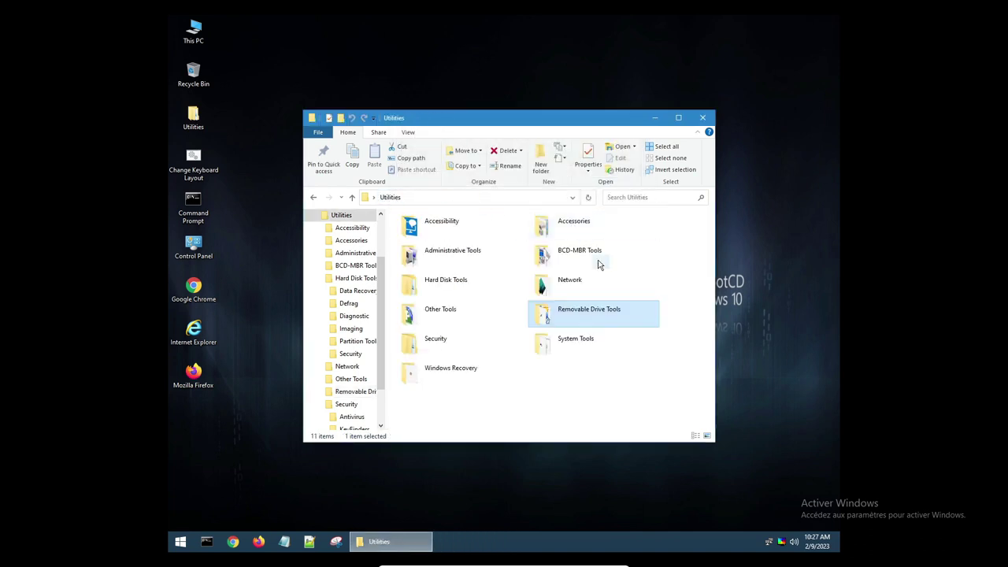
Open Speccy from the HW Info folder of System Tools, view the CPU, RAM, Graphics and Network details, and close it.
double_click(583, 340)
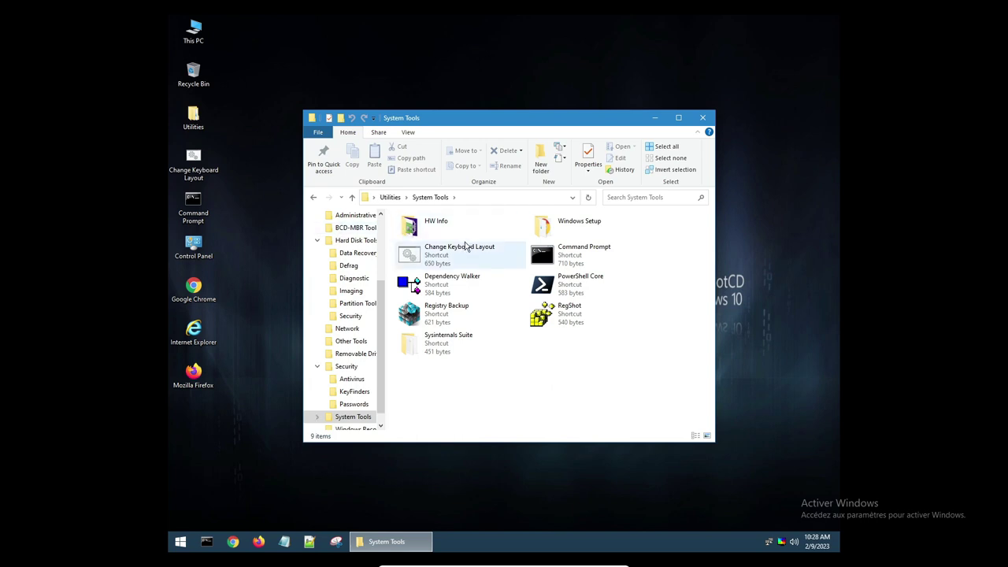
double_click(437, 230)
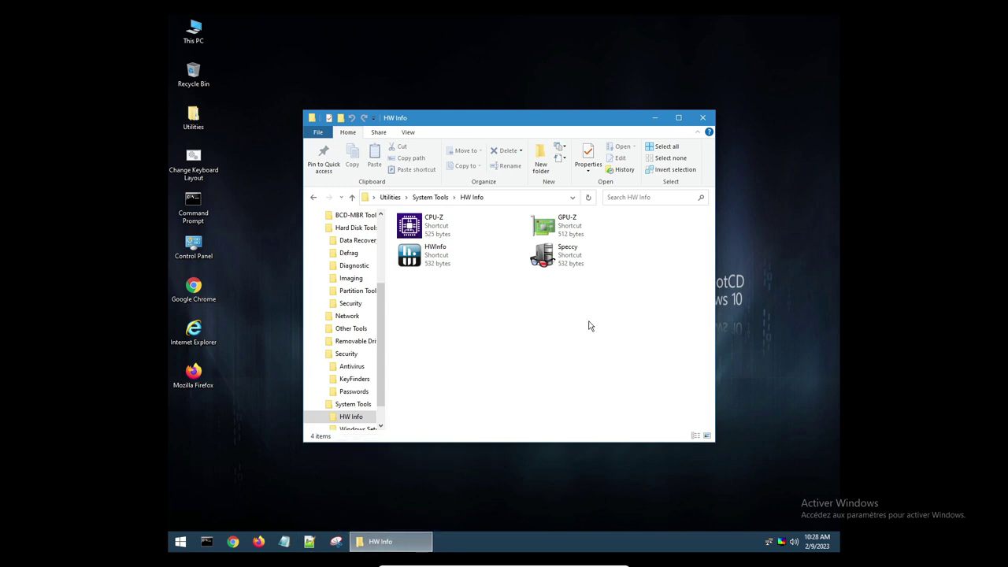
double_click(571, 266)
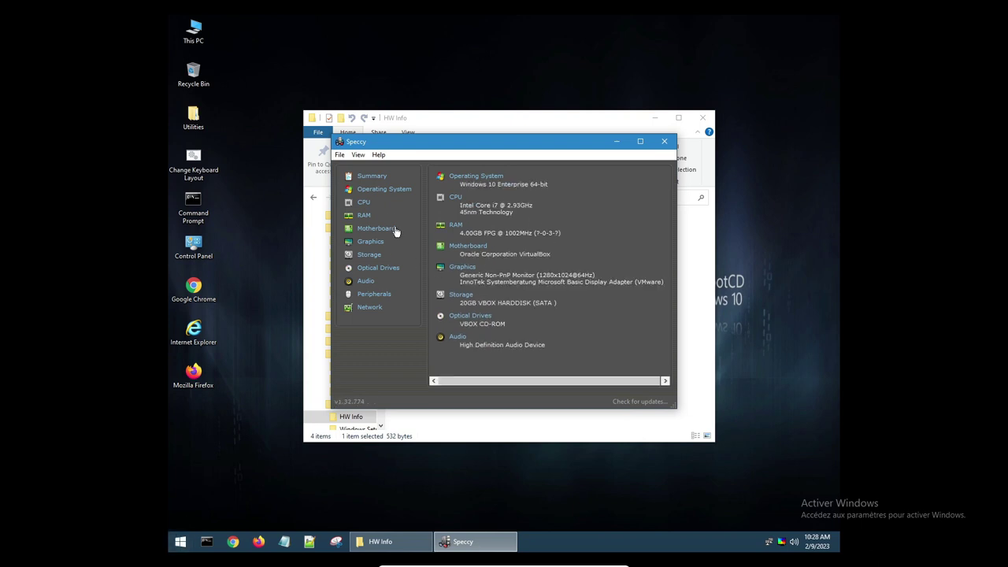
click(364, 206)
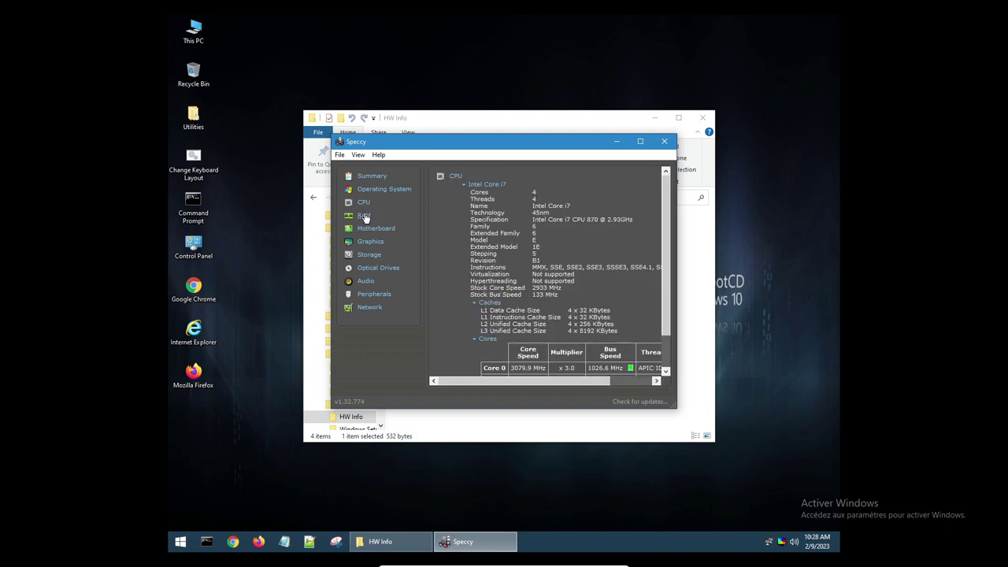
click(364, 217)
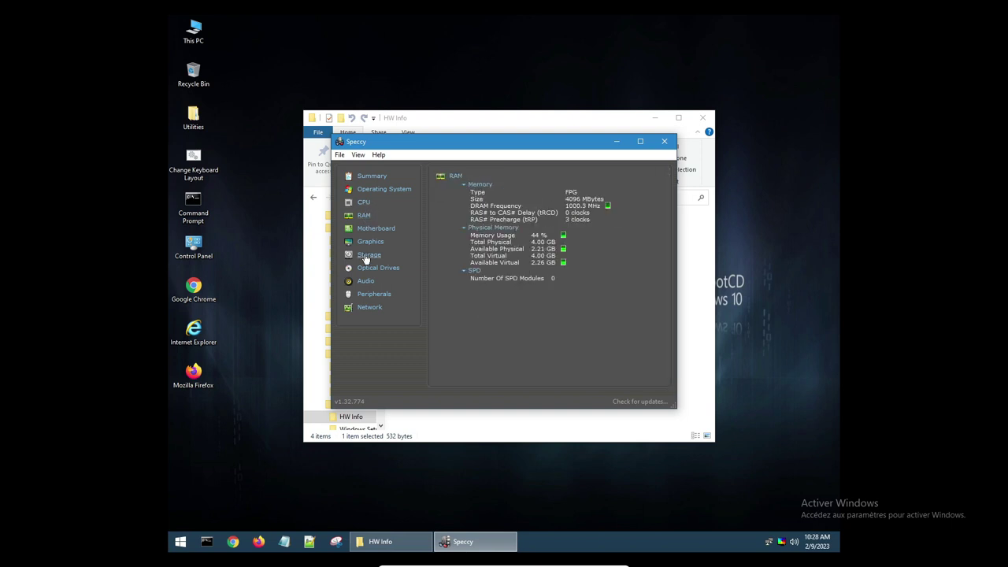
click(367, 245)
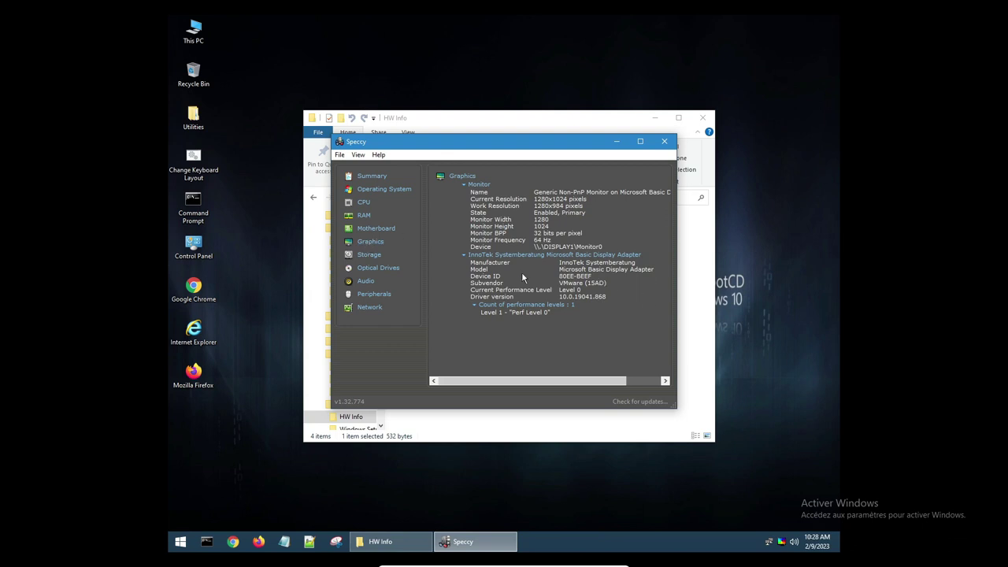
click(360, 308)
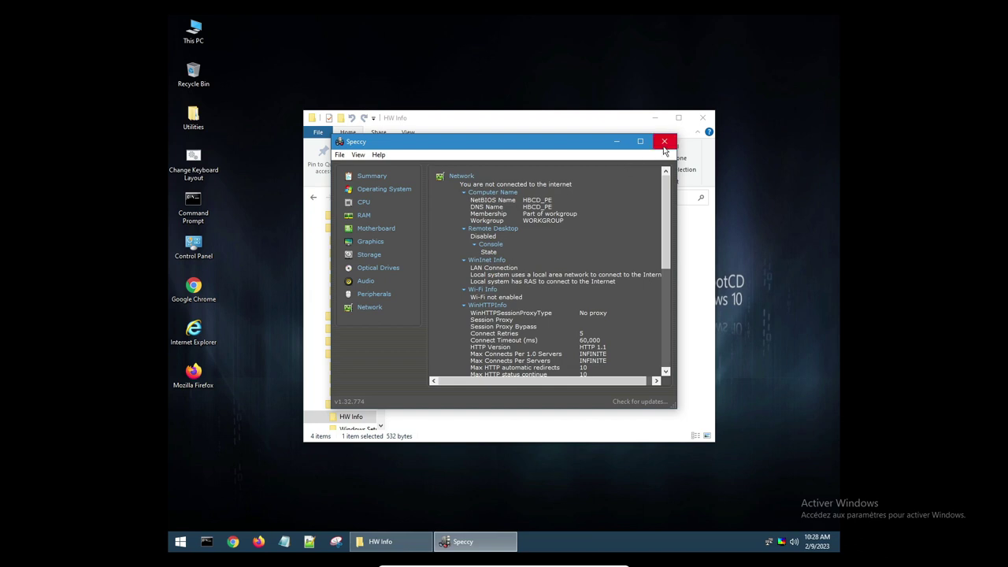
click(664, 142)
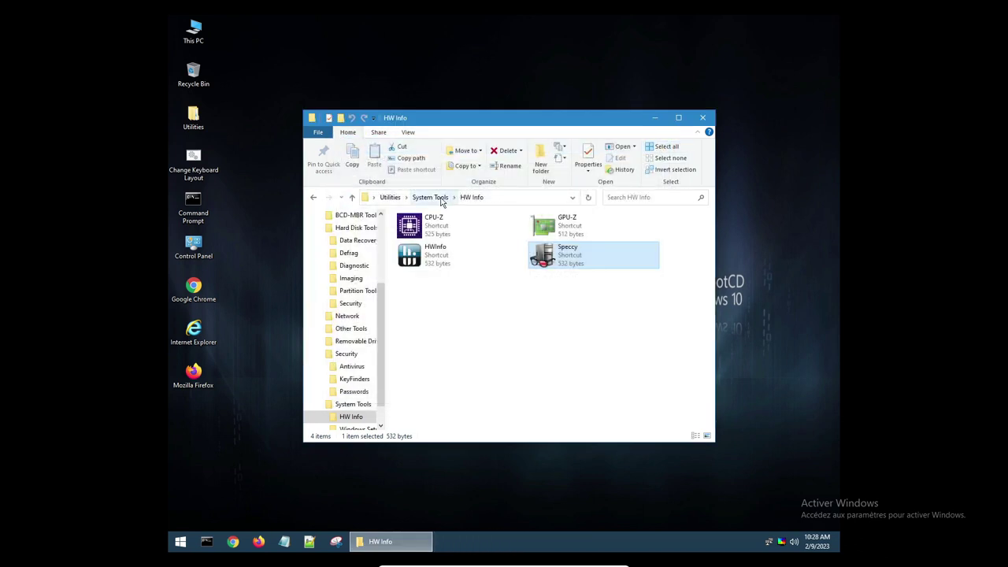
View the programs in the Windows Setup folder of System Tools and return to the Utilities folder.
click(432, 197)
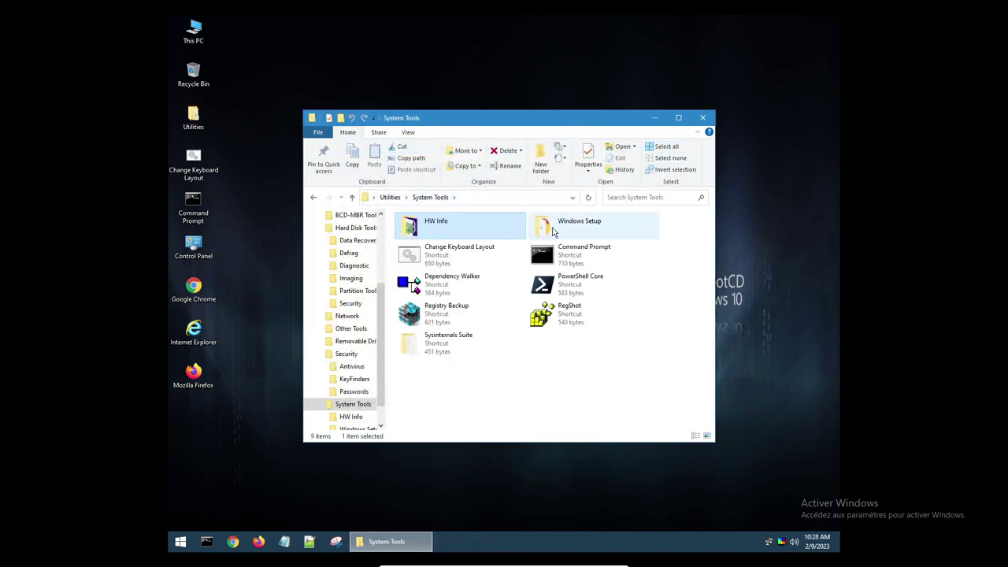
double_click(548, 226)
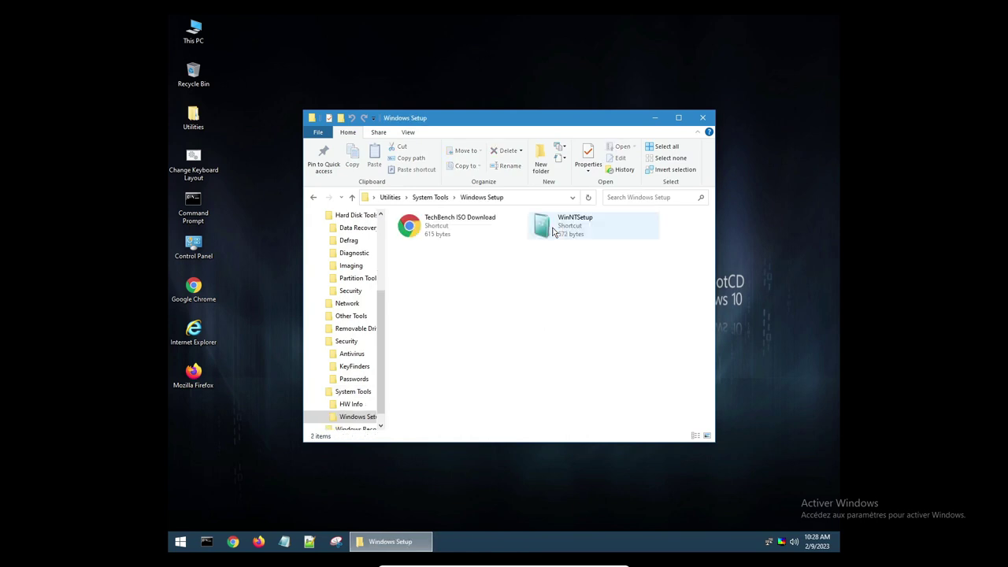
click(430, 197)
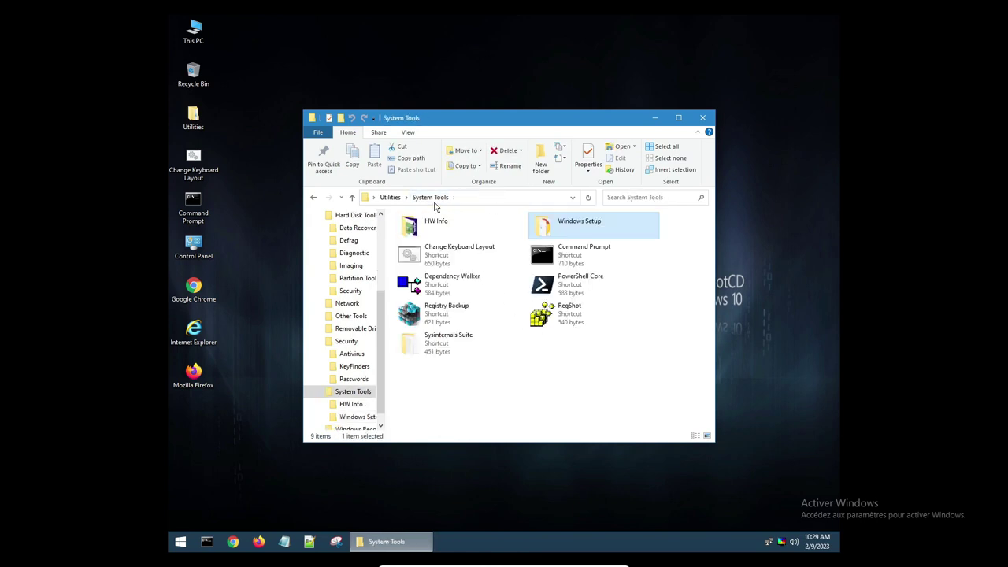
click(390, 197)
click(523, 404)
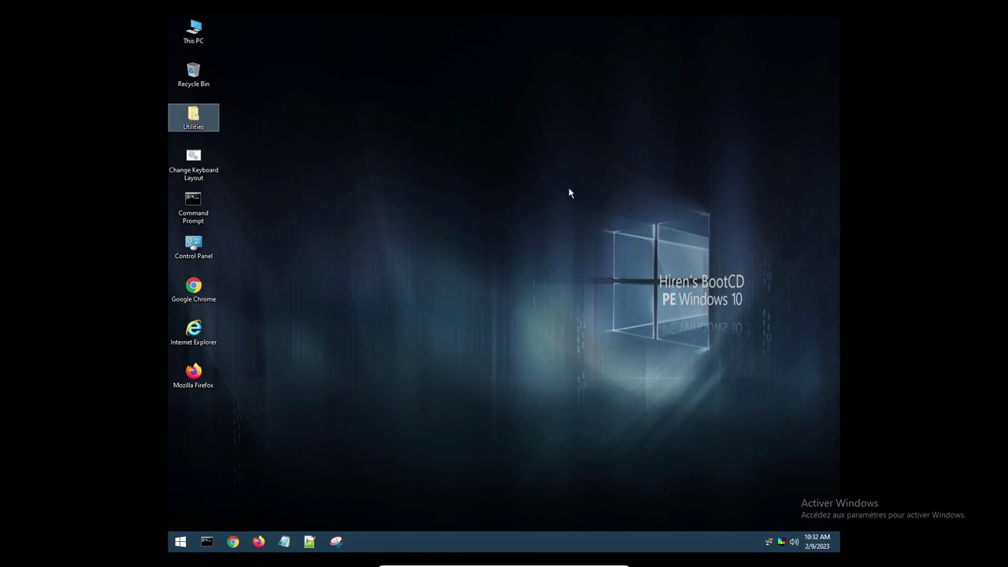
Shut down the Hiren's BootCD PE session.
click(555, 194)
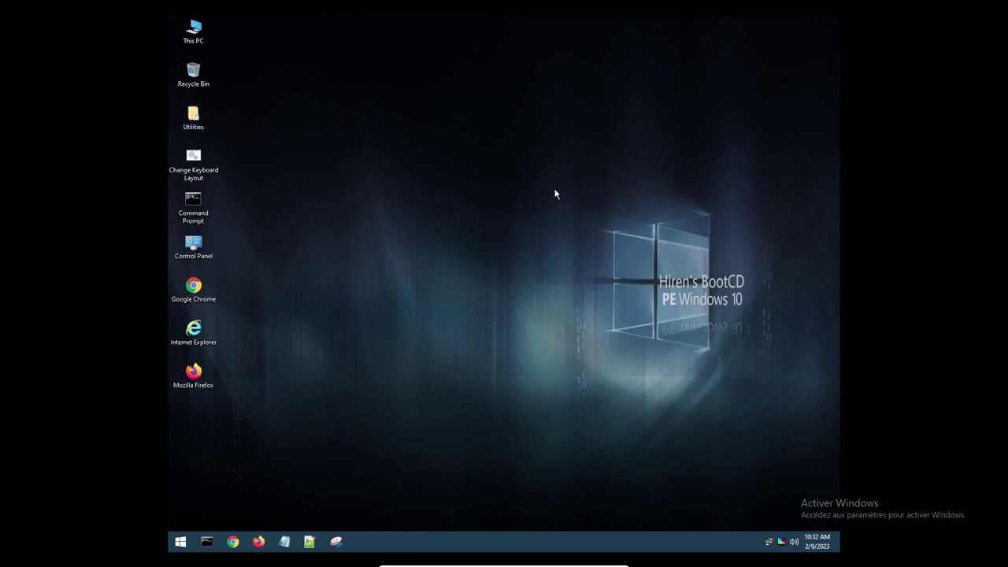
click(178, 544)
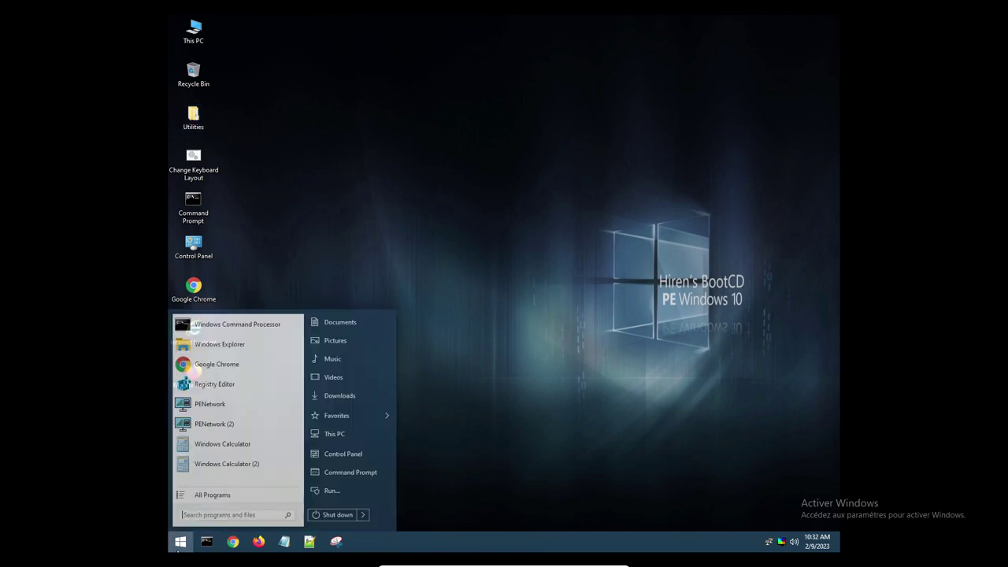
click(320, 515)
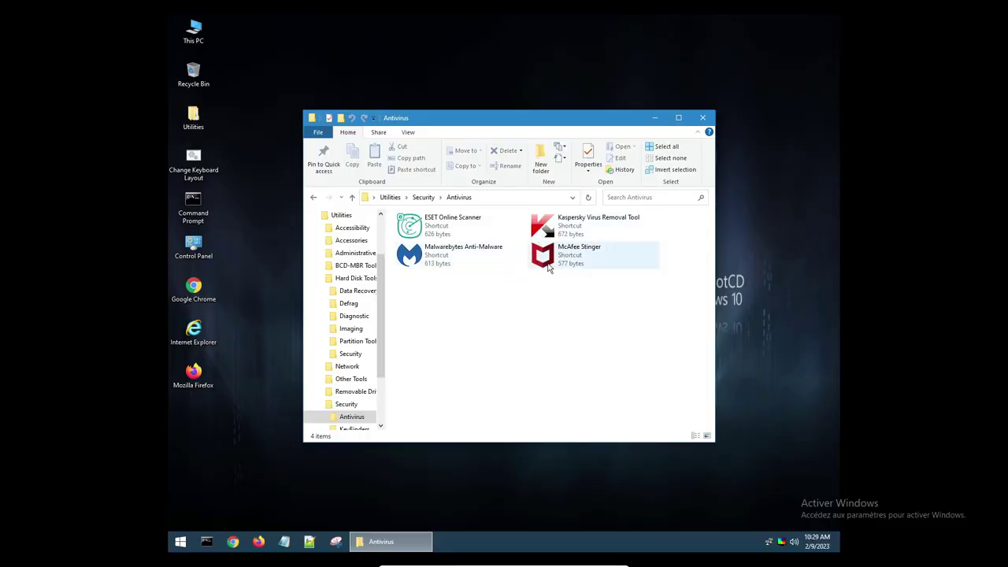
View the programs in the Passwords folder of Security and open the KeyFinders folder.
click(423, 197)
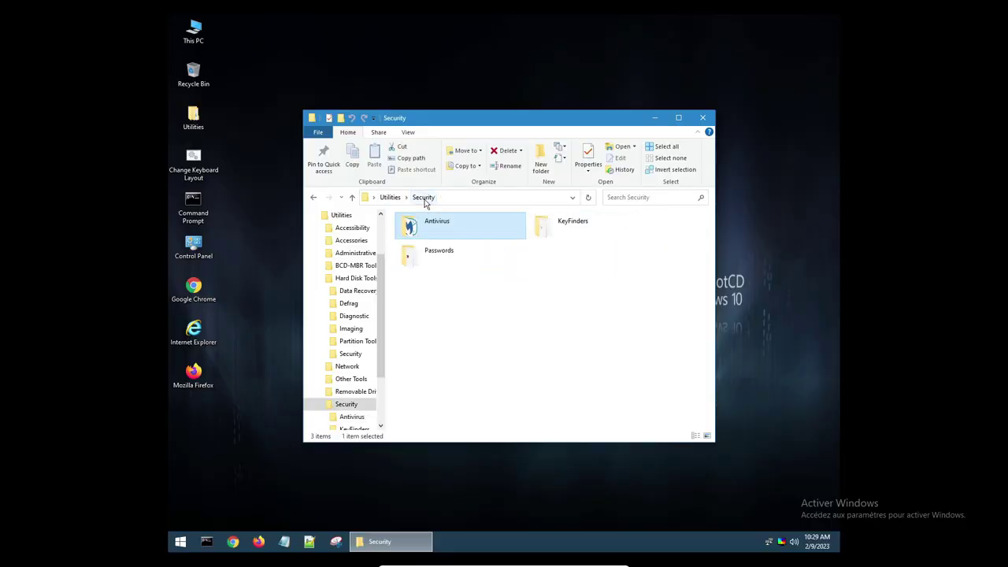
double_click(430, 251)
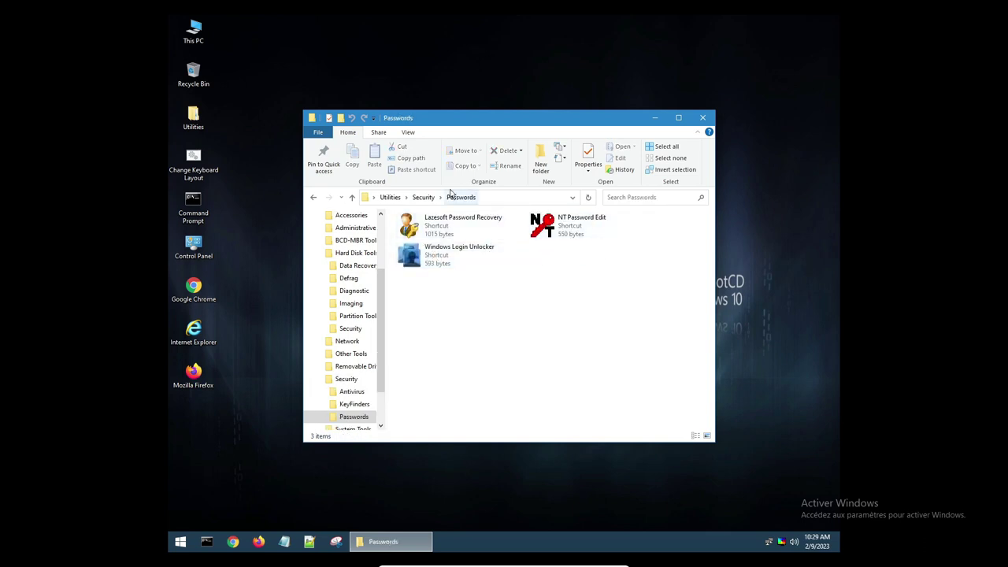
click(426, 200)
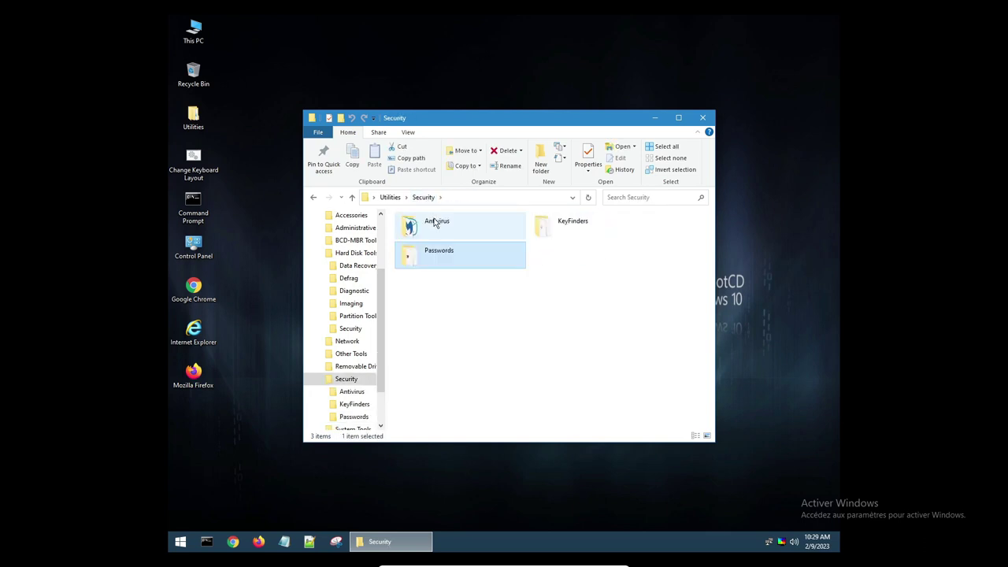
double_click(563, 229)
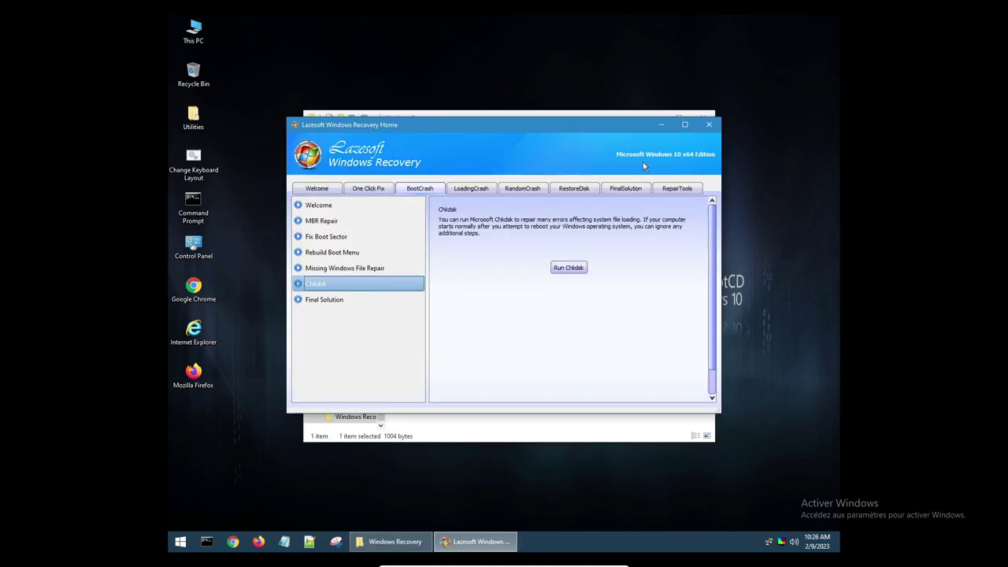
View the LoadingCrash, RestoreDisk and FinalSolution sections of Lazesoft Windows Recovery.
click(485, 191)
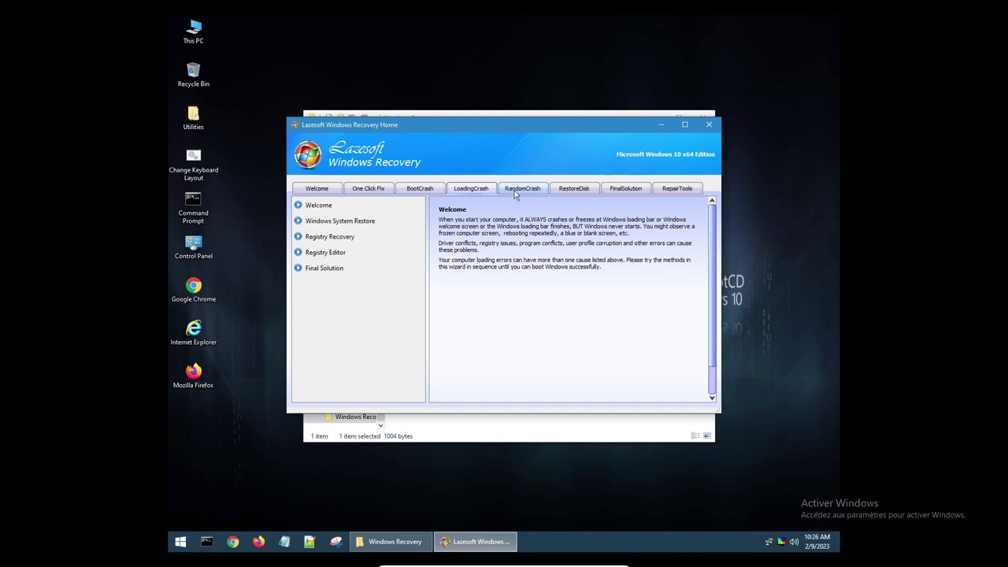
click(568, 193)
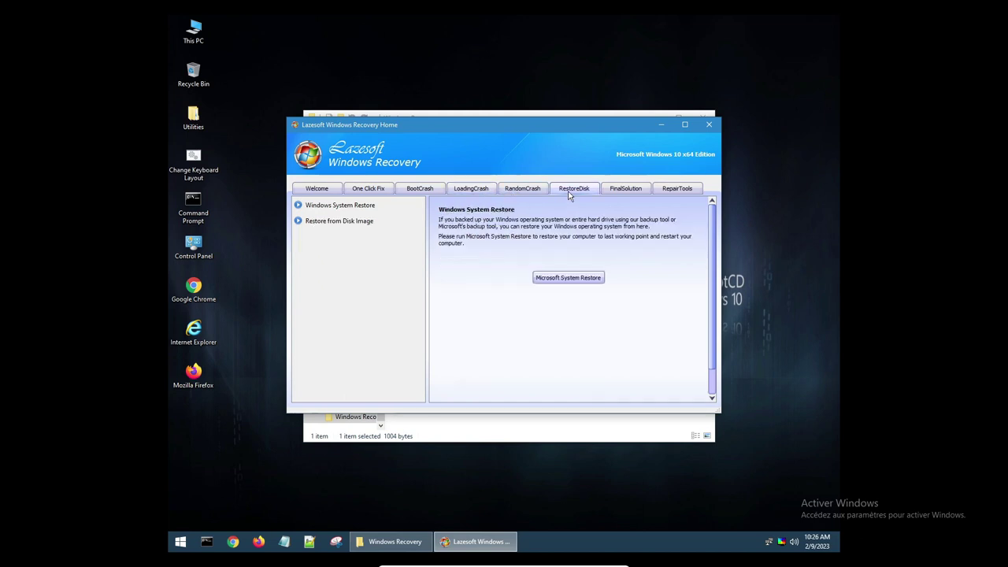
click(614, 192)
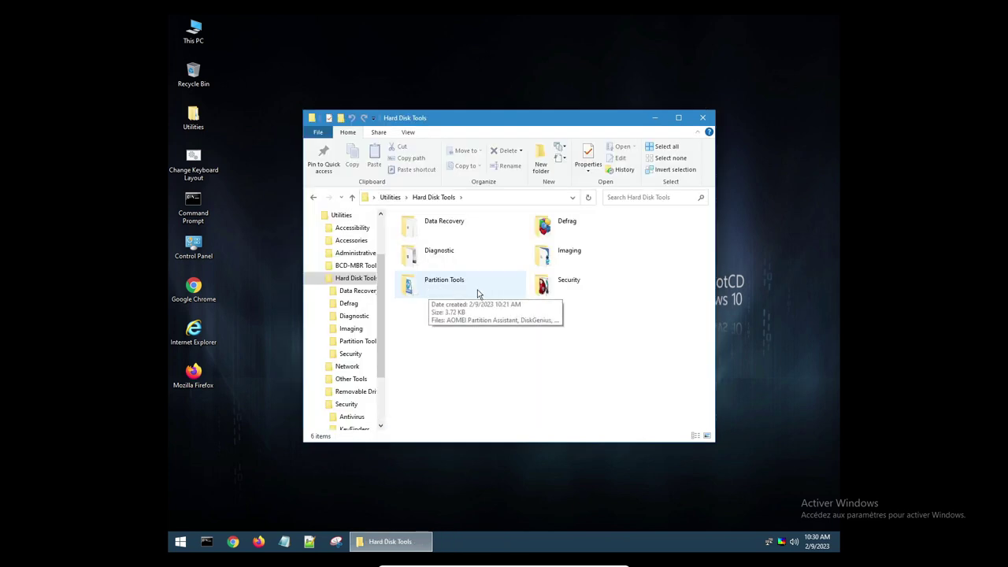
View the programs in the Imaging and Security folders of Hard Disk Tools.
double_click(554, 259)
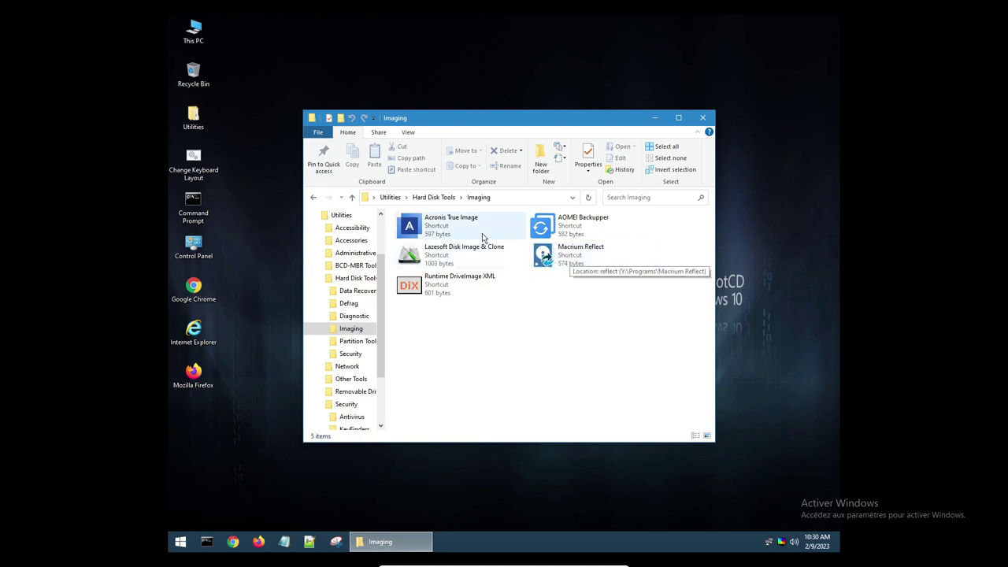
click(432, 200)
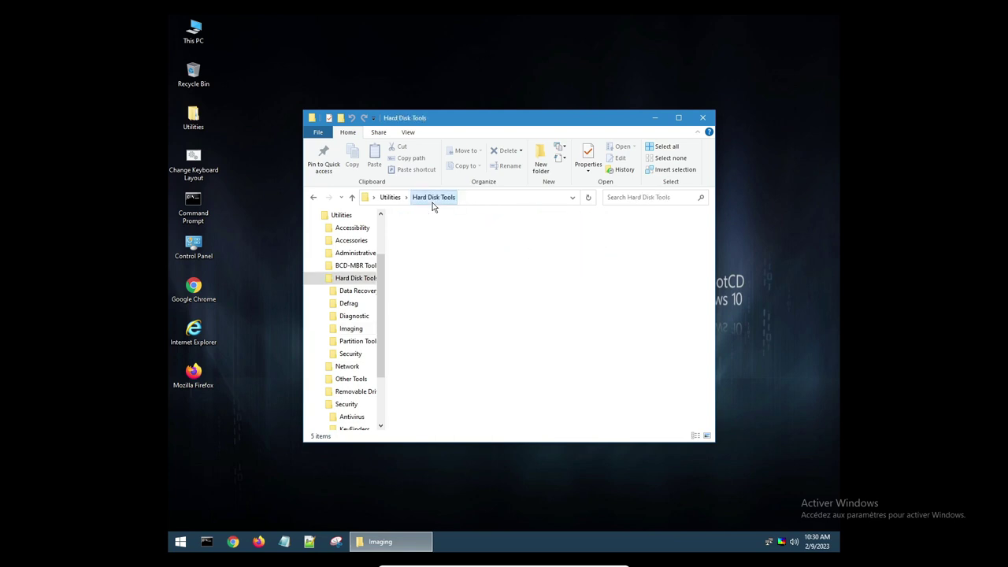
click(431, 202)
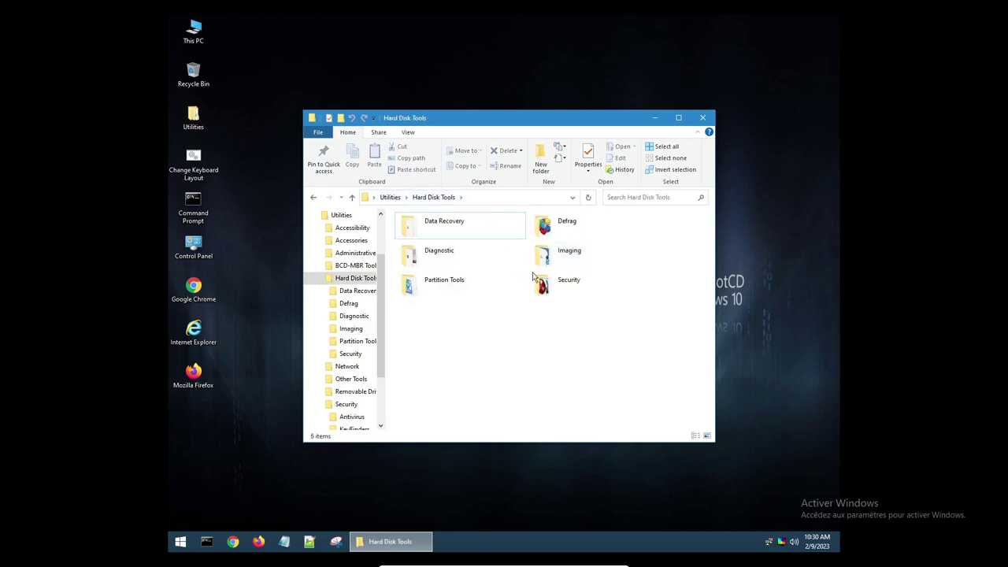
double_click(559, 283)
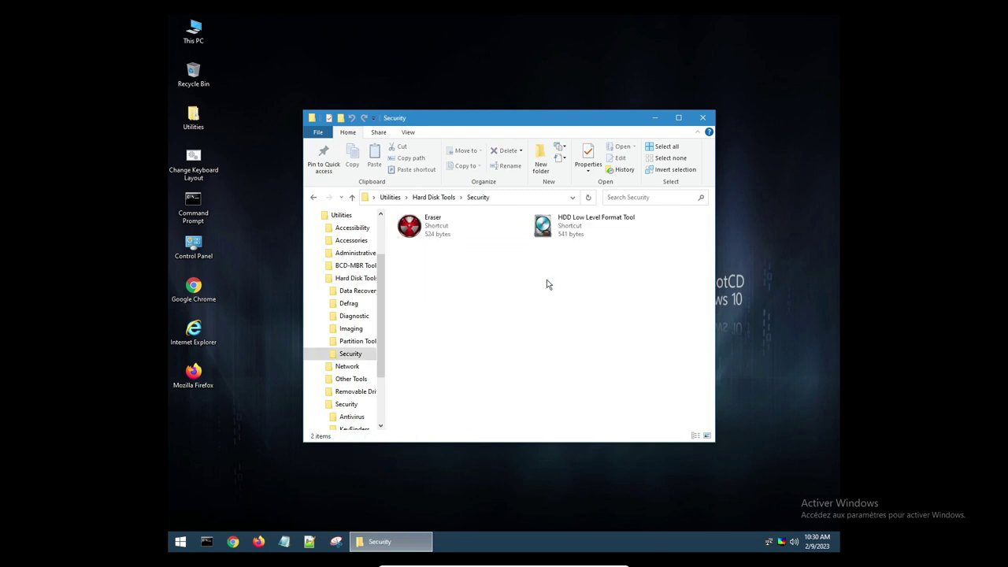
View the programs in the Imaging and Partition Tools folders, and return to Hard Disk Tools.
click(429, 198)
double_click(590, 254)
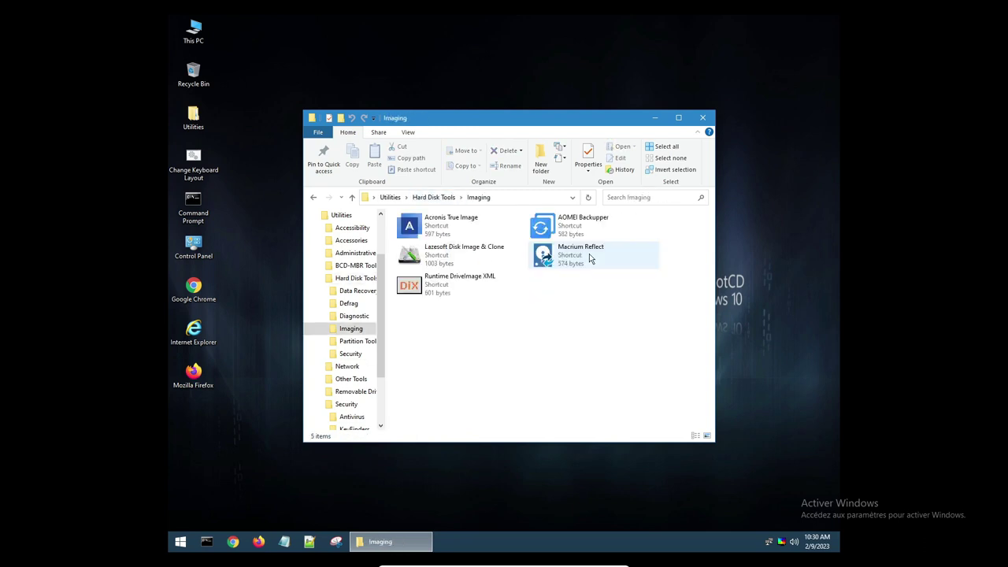
click(431, 197)
double_click(435, 279)
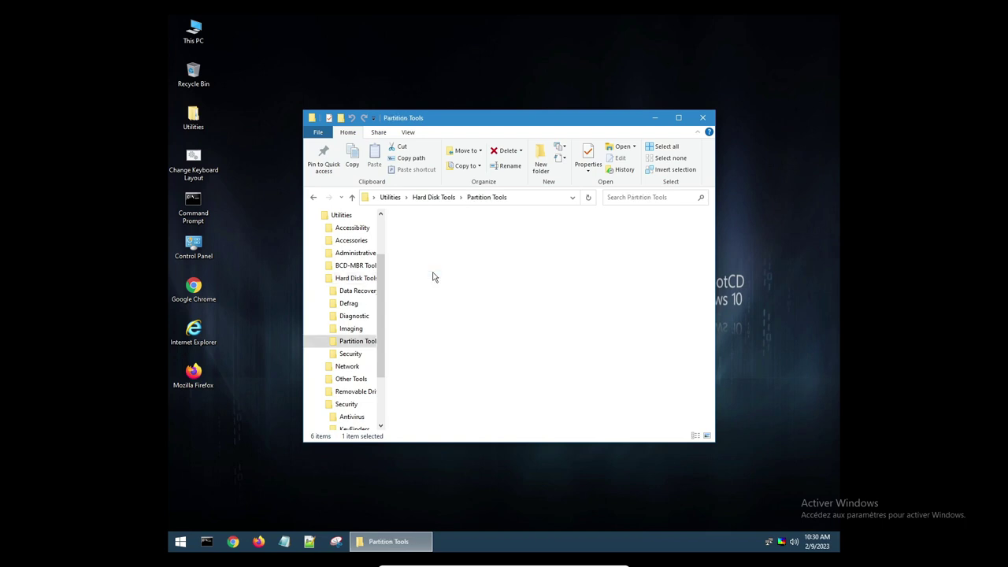
click(437, 197)
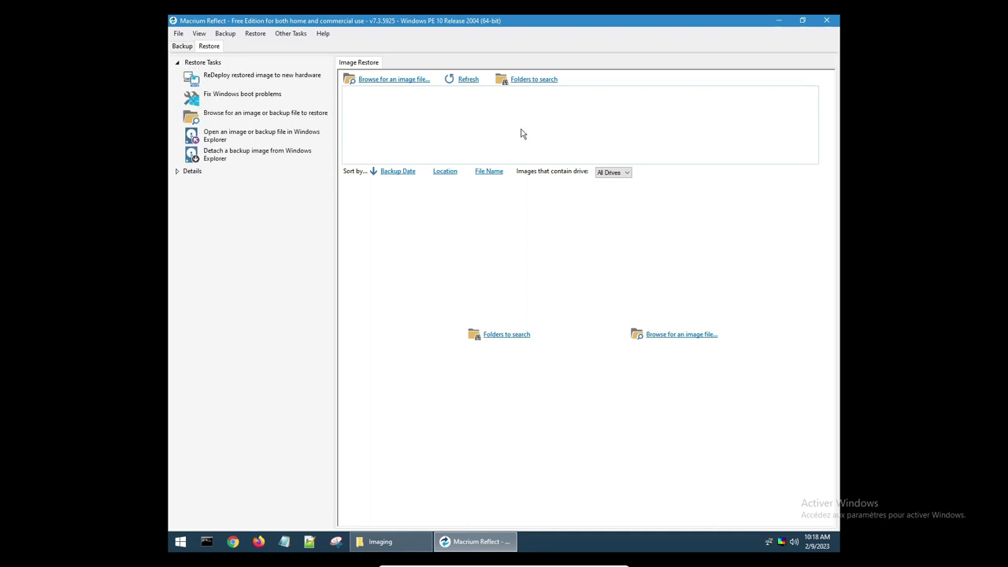
View the drives available for selecting a restore image and the network drive mapping options in Macrium Reflect, and cancel both dialogs.
click(416, 81)
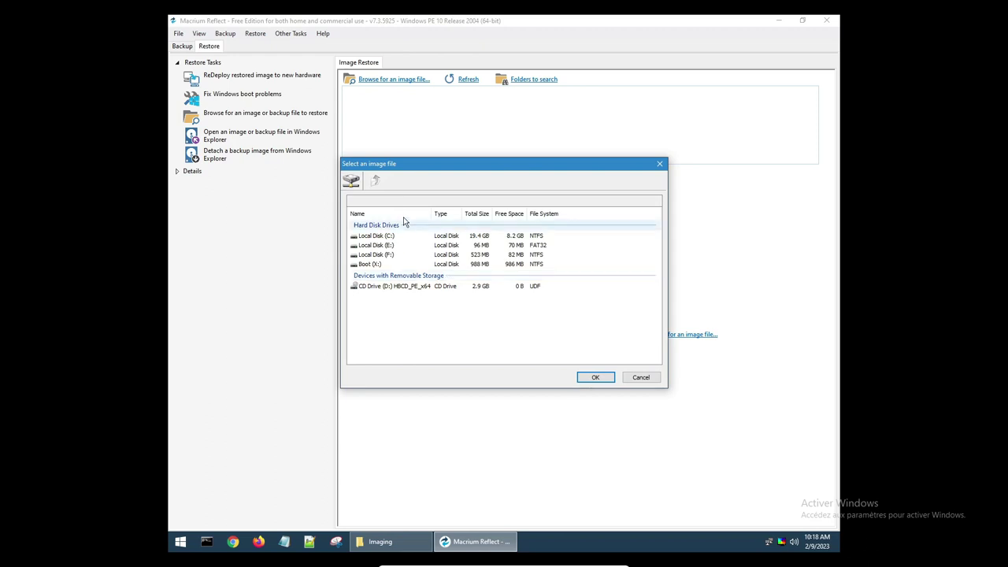
click(352, 180)
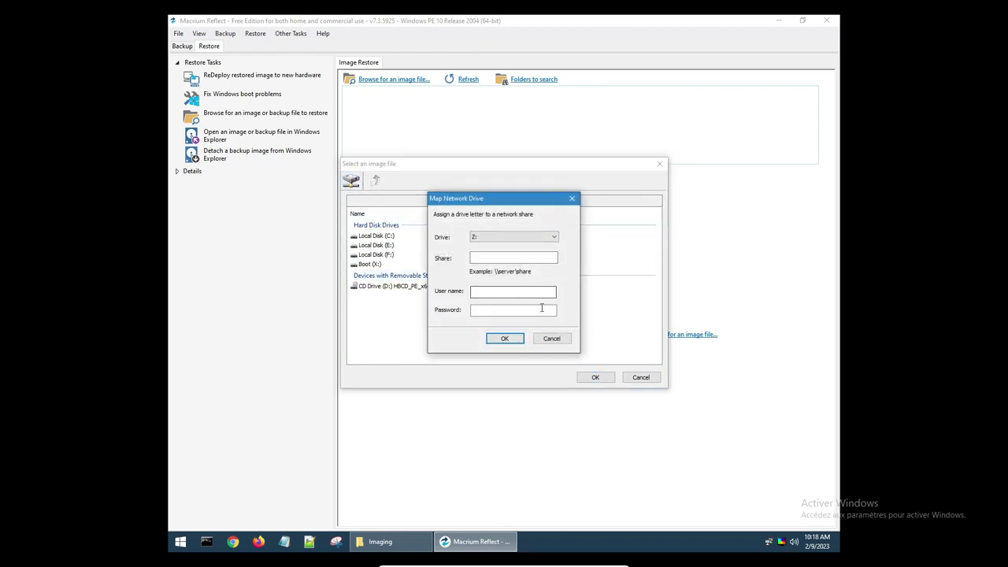
click(552, 339)
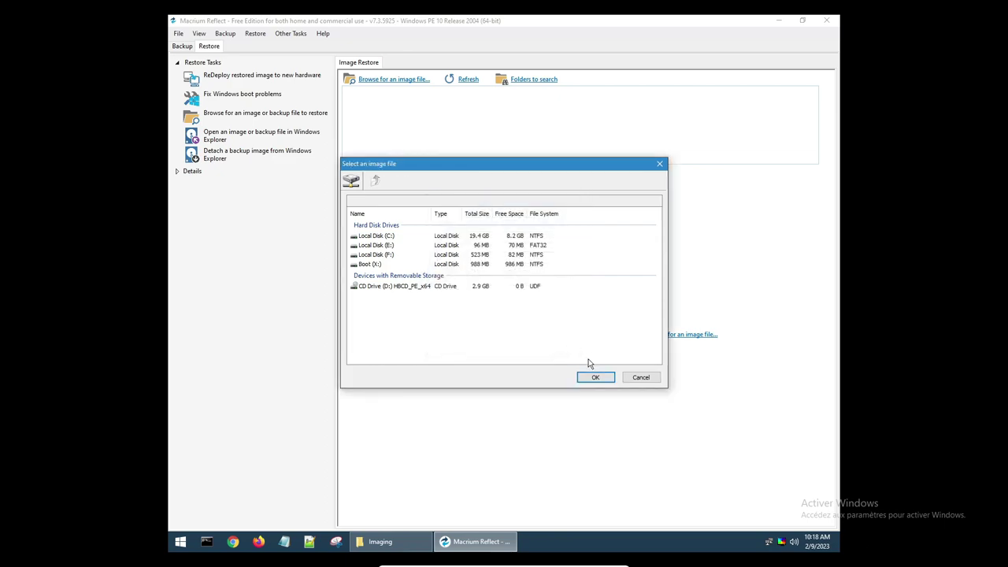
click(640, 378)
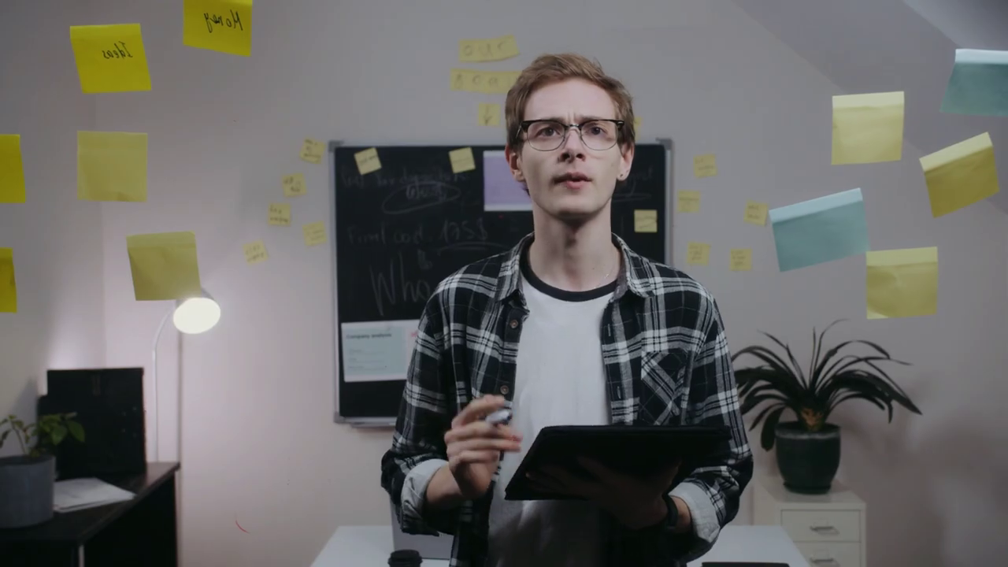